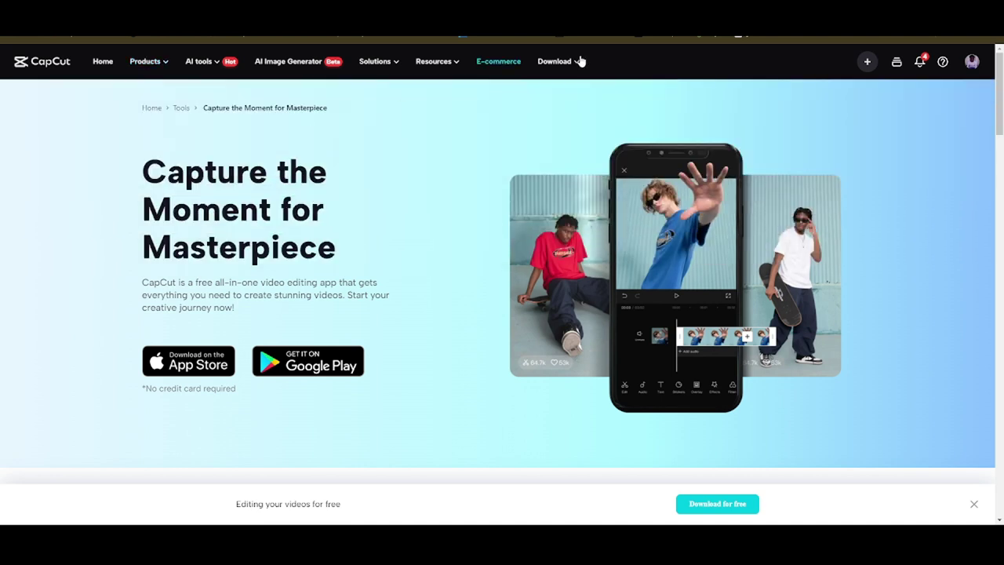
mouse_move(573, 63)
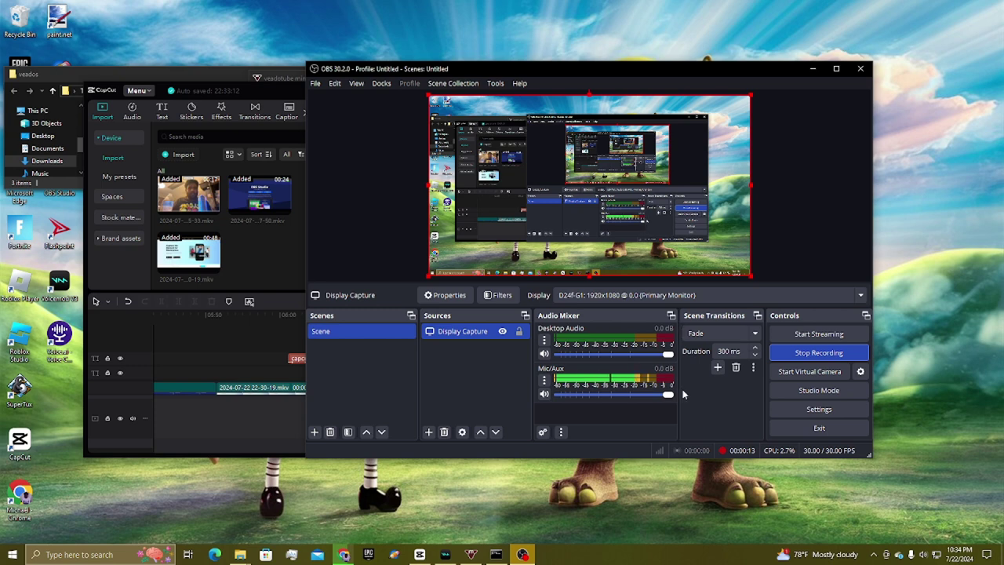
In OBS, add a new Video Capture Device source with the default name and select the webcam as its device
click(429, 432)
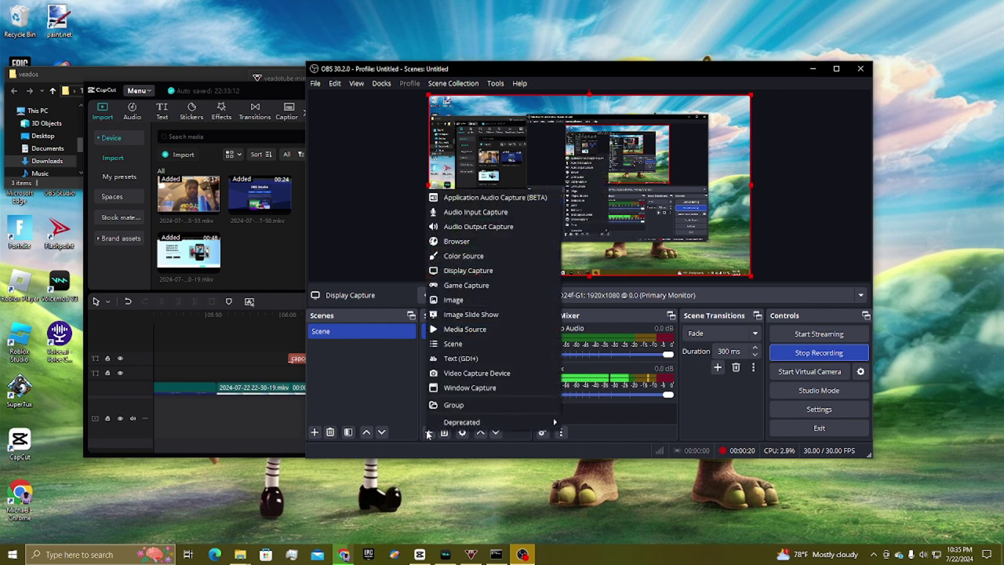
click(474, 373)
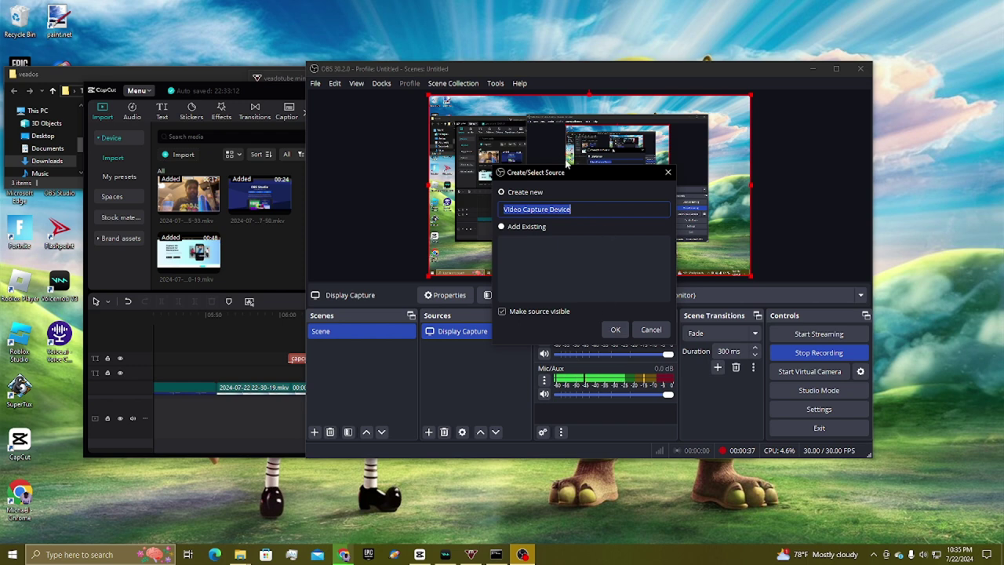
click(615, 329)
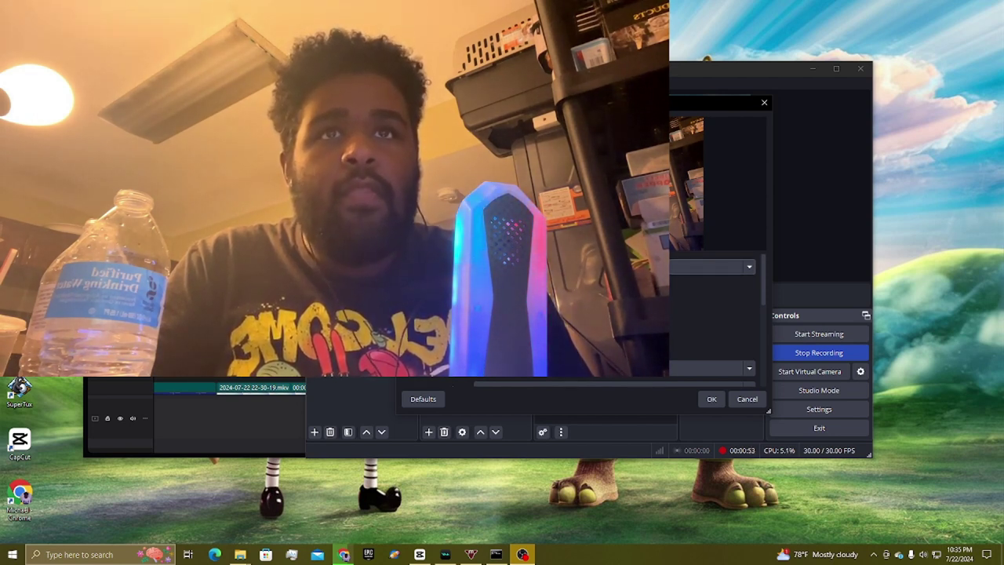
click(709, 279)
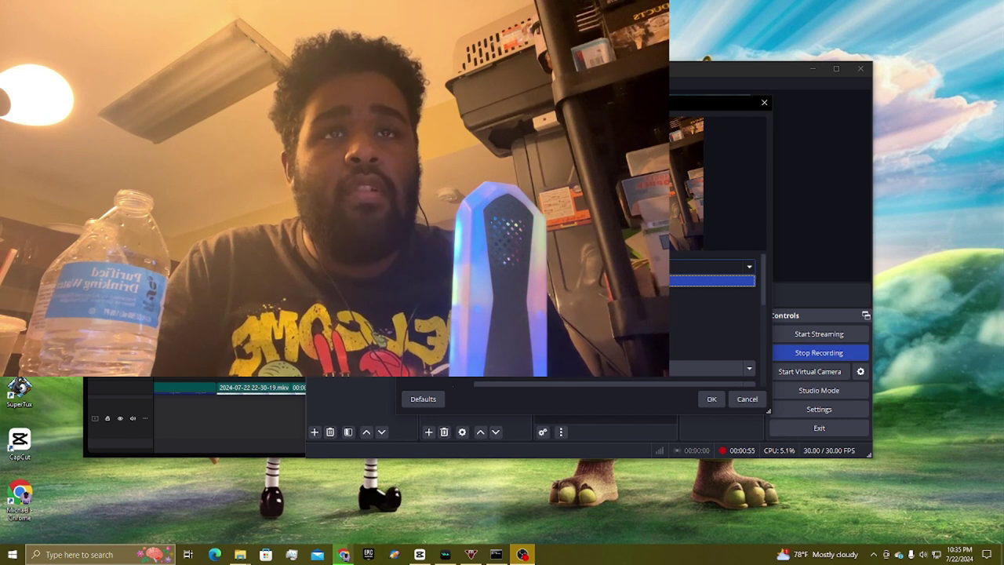
key(Return)
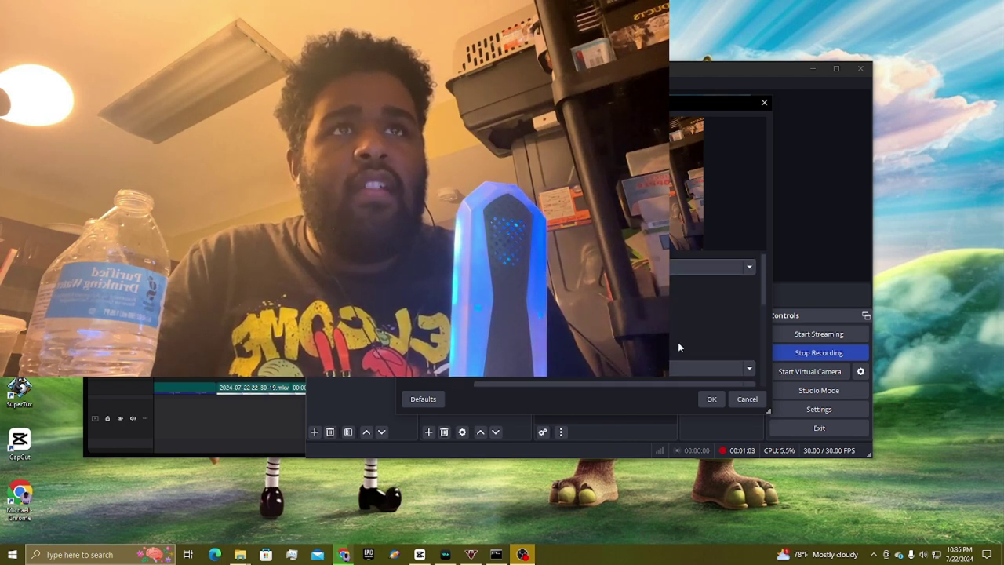
click(713, 400)
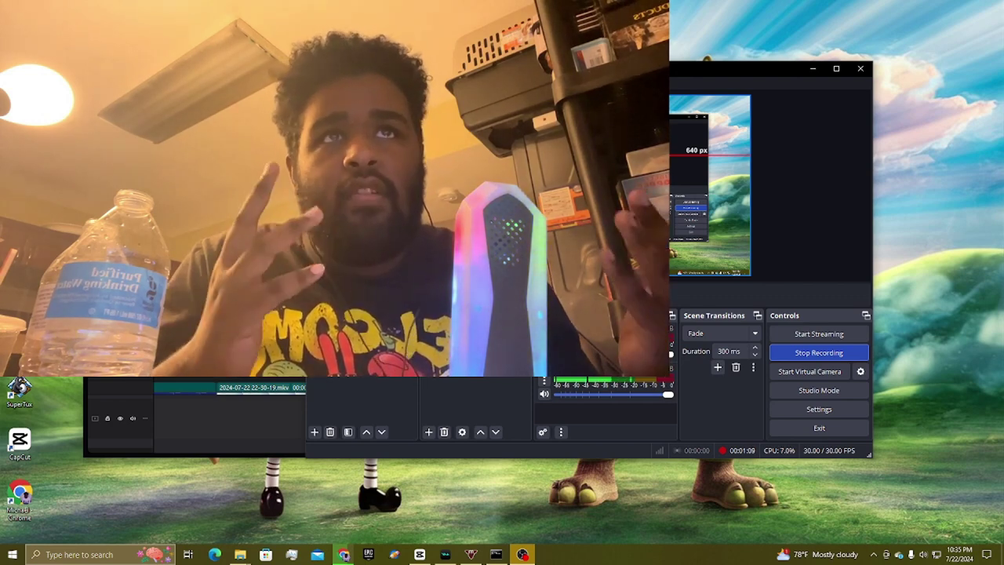
Transform the webcam source in the preview with Fit to screen
right_click(531, 360)
right_click(531, 360)
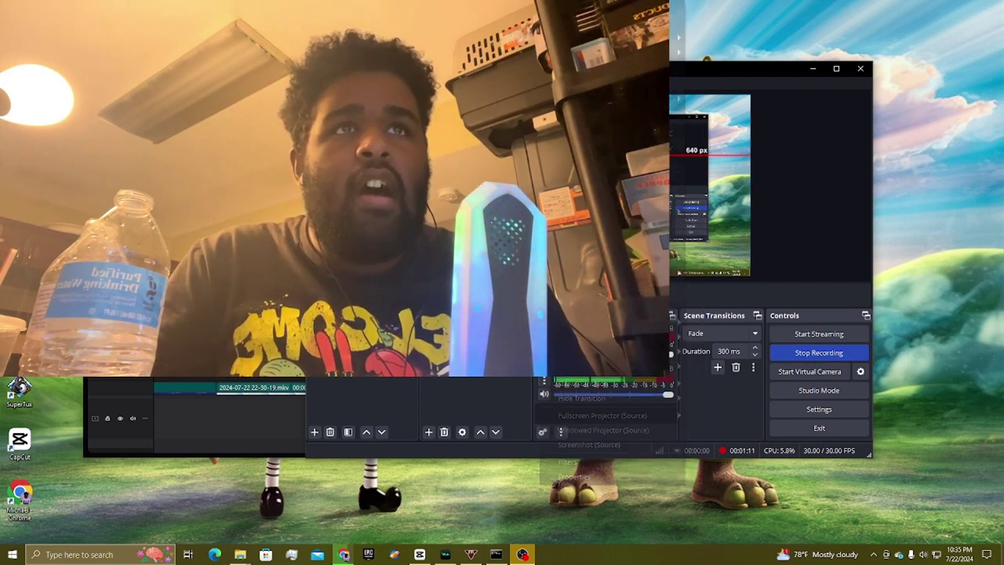
right_click(532, 361)
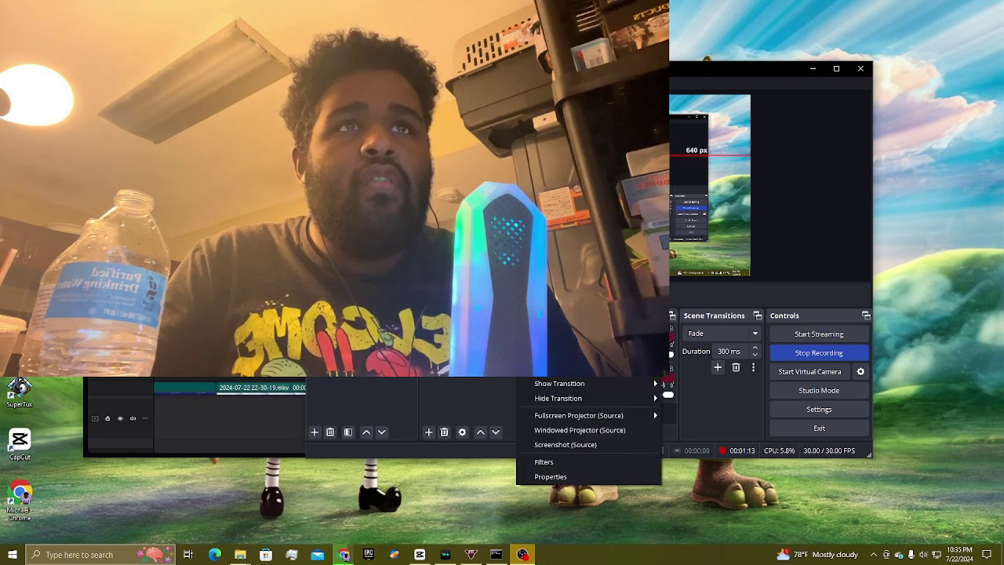
right_click(502, 376)
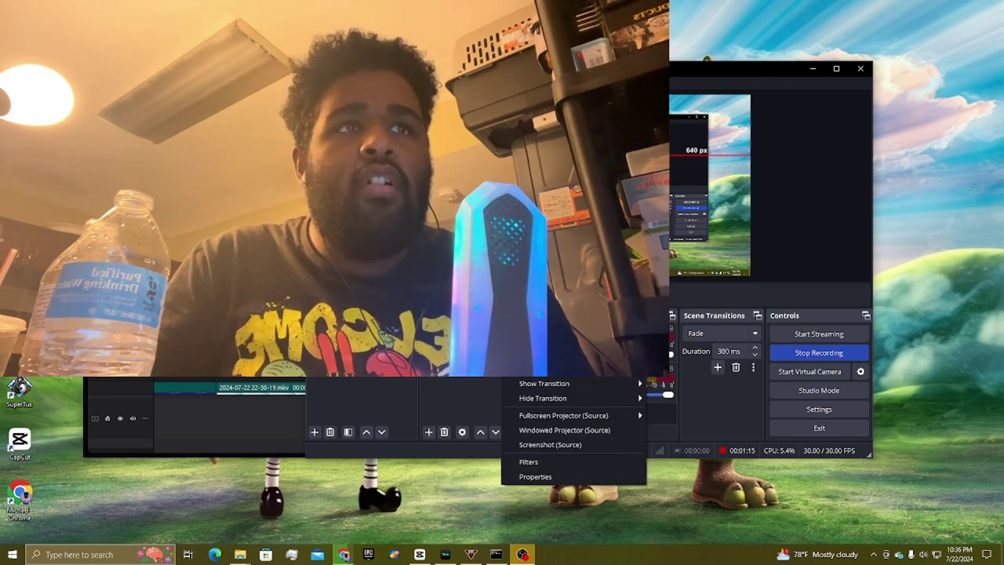
right_click(481, 377)
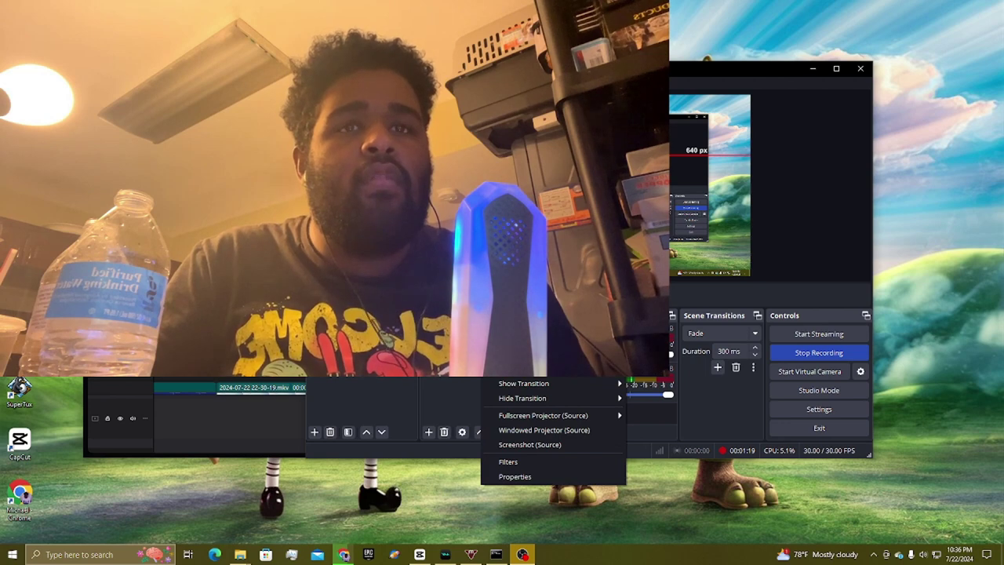
right_click(468, 377)
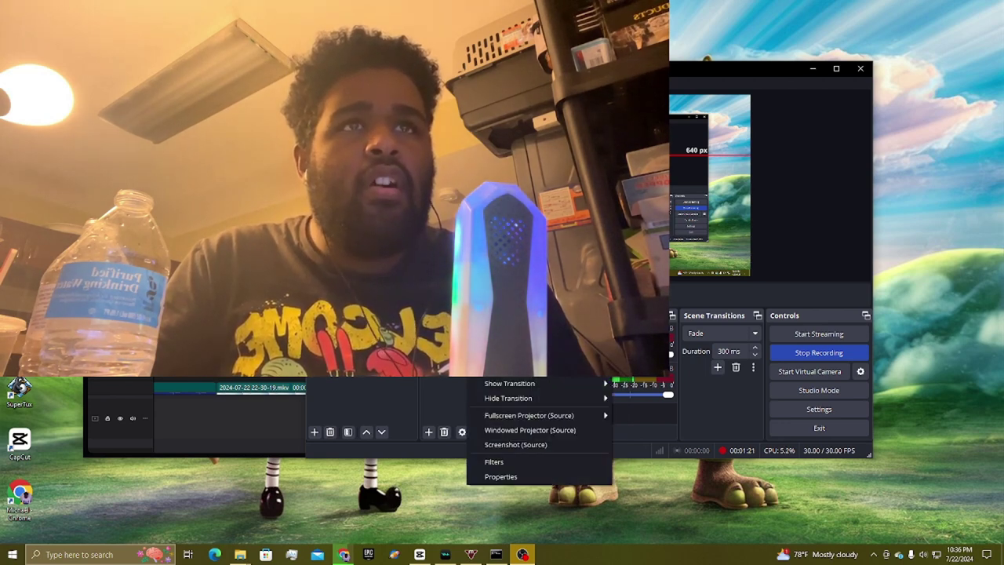
mouse_move(510, 272)
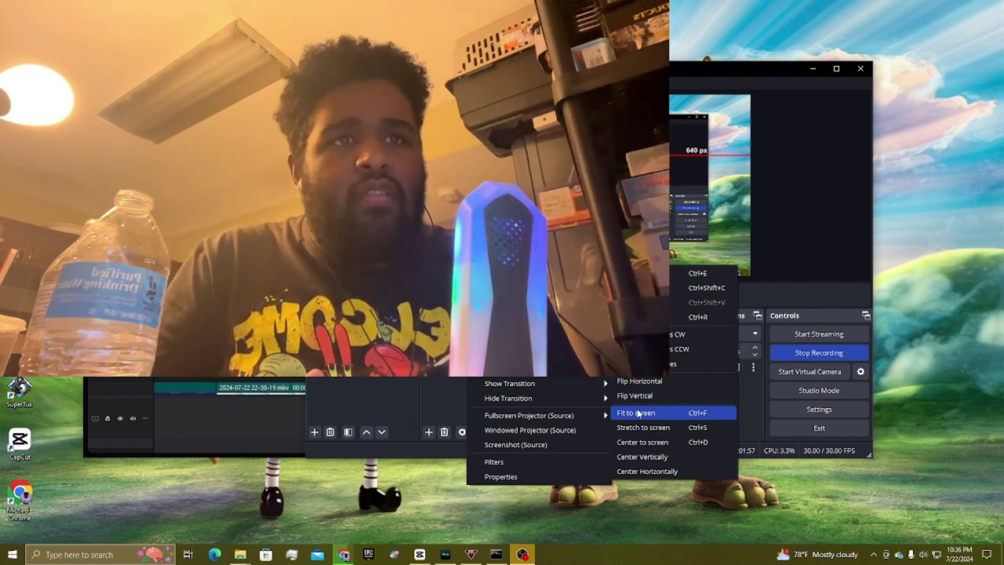
click(639, 412)
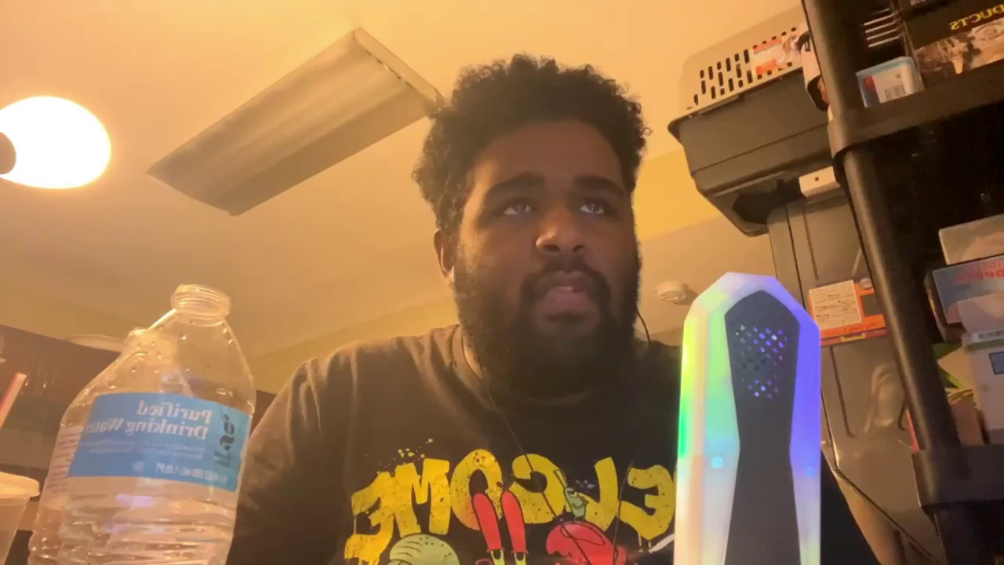
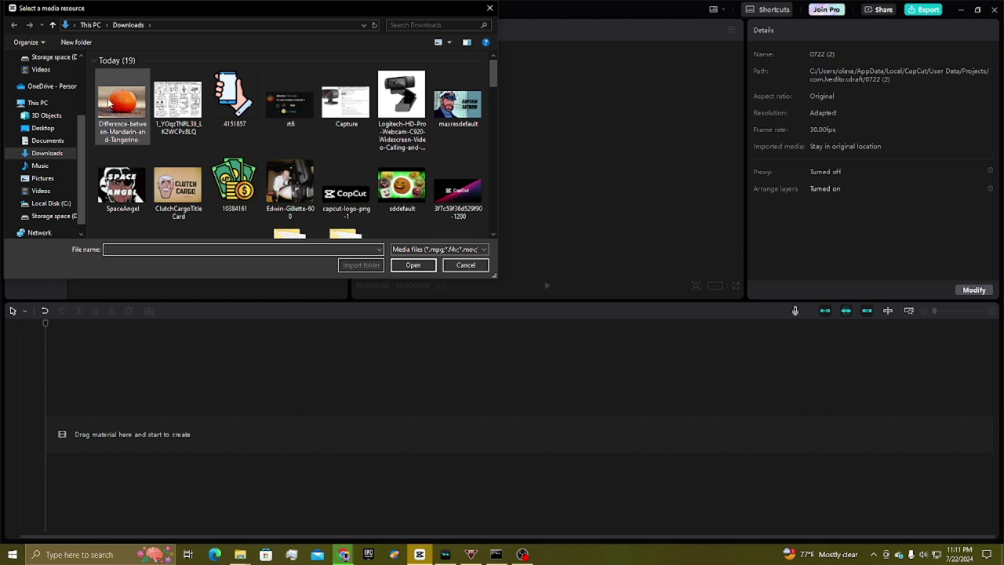
double_click(118, 106)
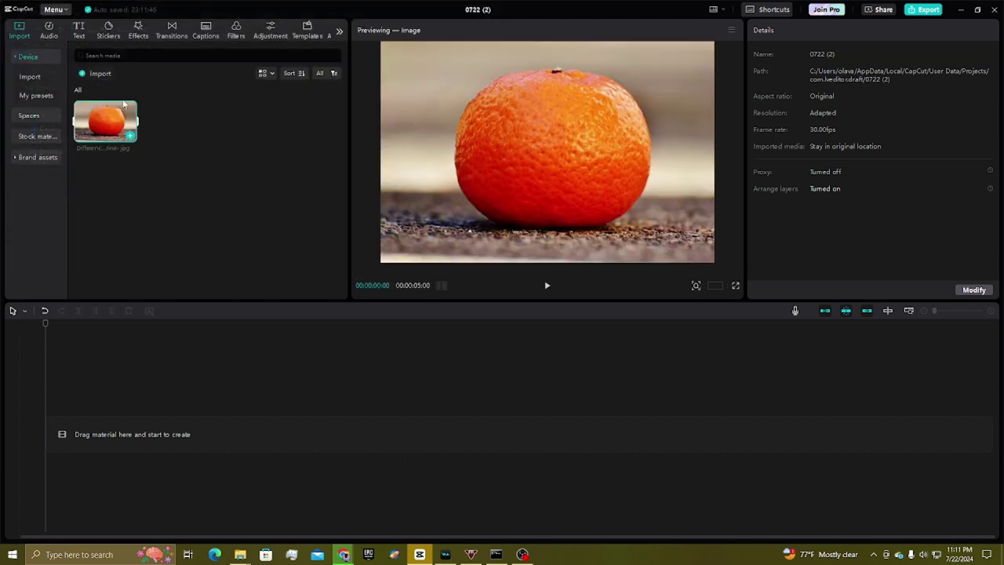
click(95, 76)
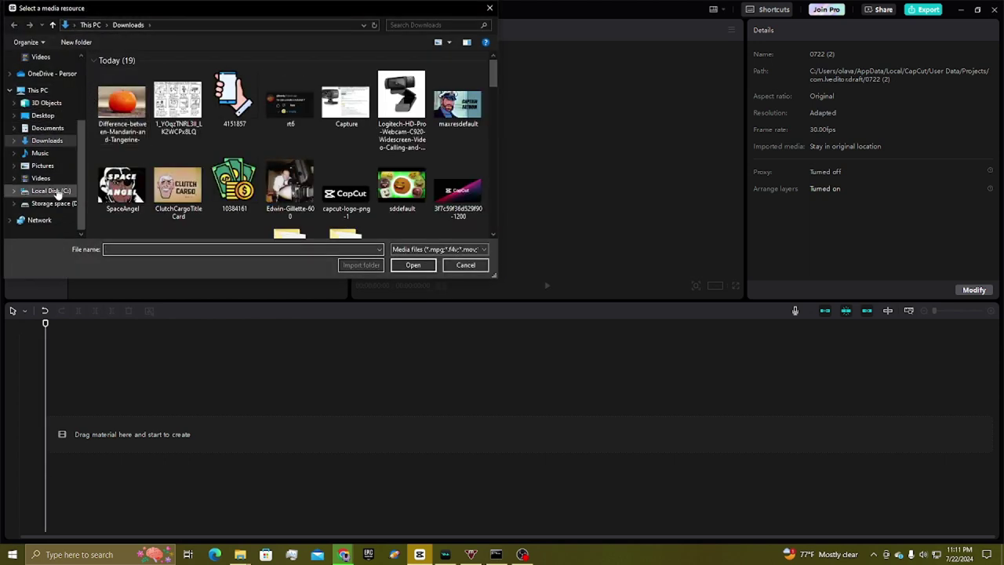
click(41, 179)
scroll(328, 196, down, 3)
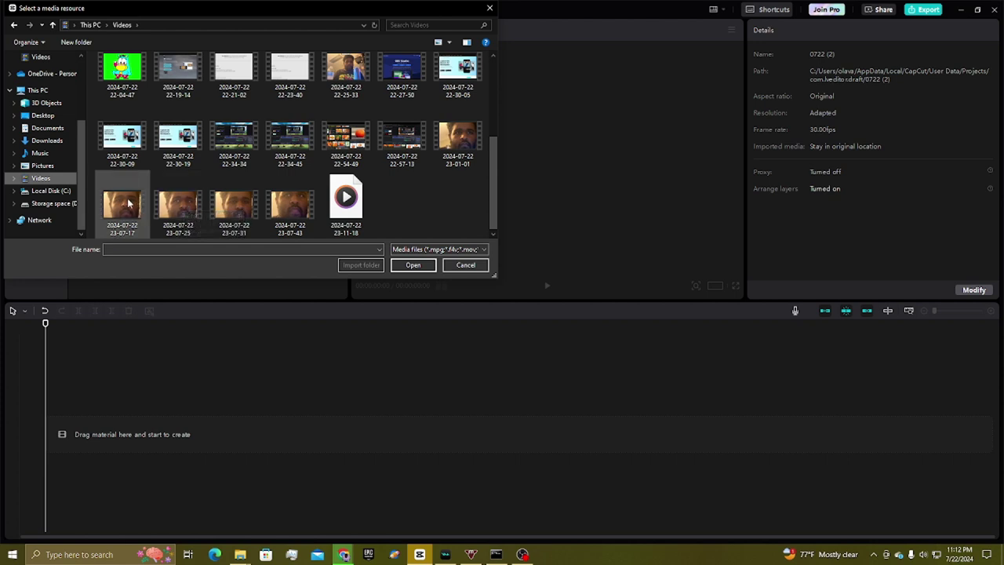
click(463, 137)
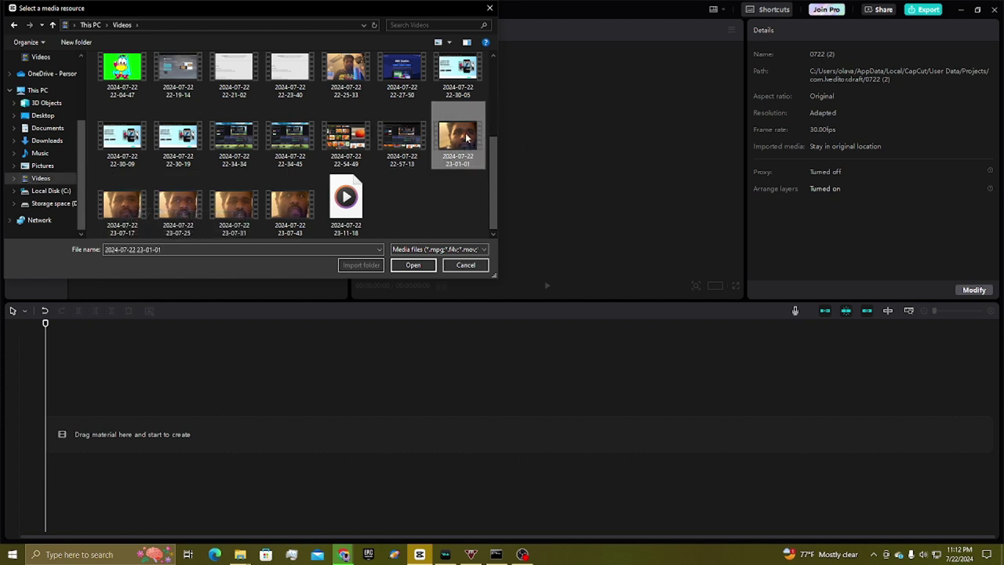
double_click(465, 137)
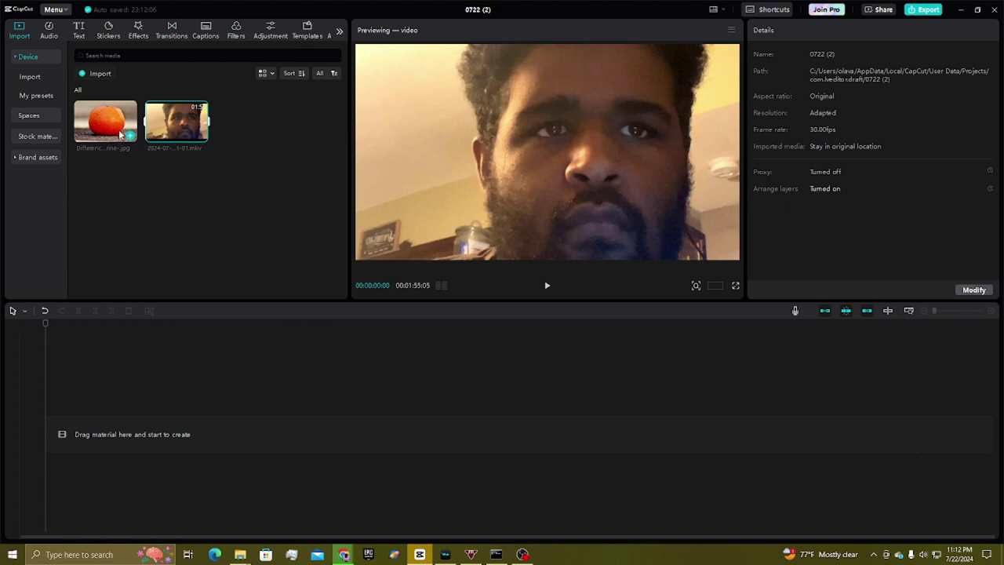
Place the tangerine image on the main track and the webcam video on a track above it, both starting at 0
drag(120, 134, 105, 430)
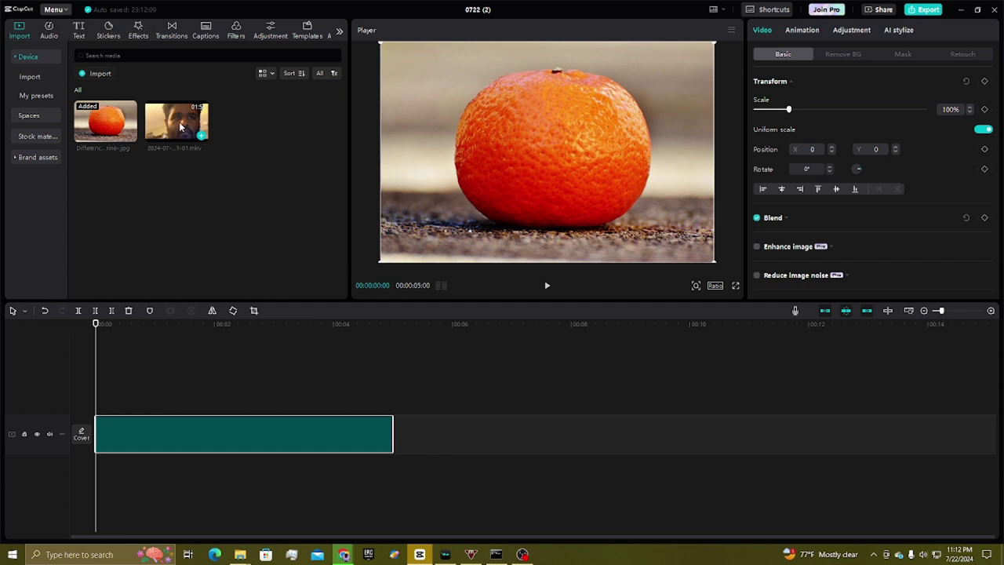
drag(146, 311, 96, 392)
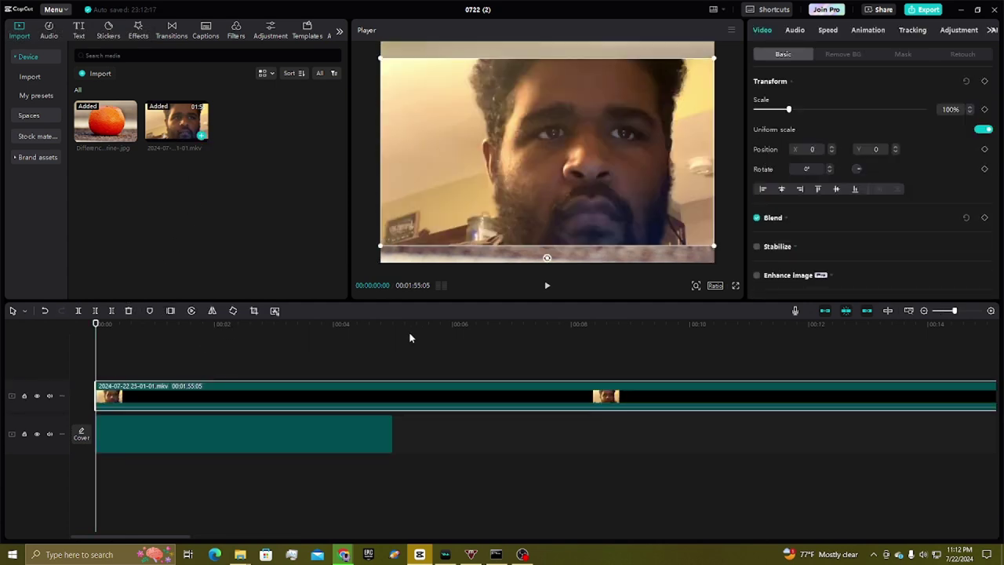
Cut away everything before 00:01:12:02 in the webcam clip and move the remaining part to the start of the timeline
drag(460, 326, 439, 340)
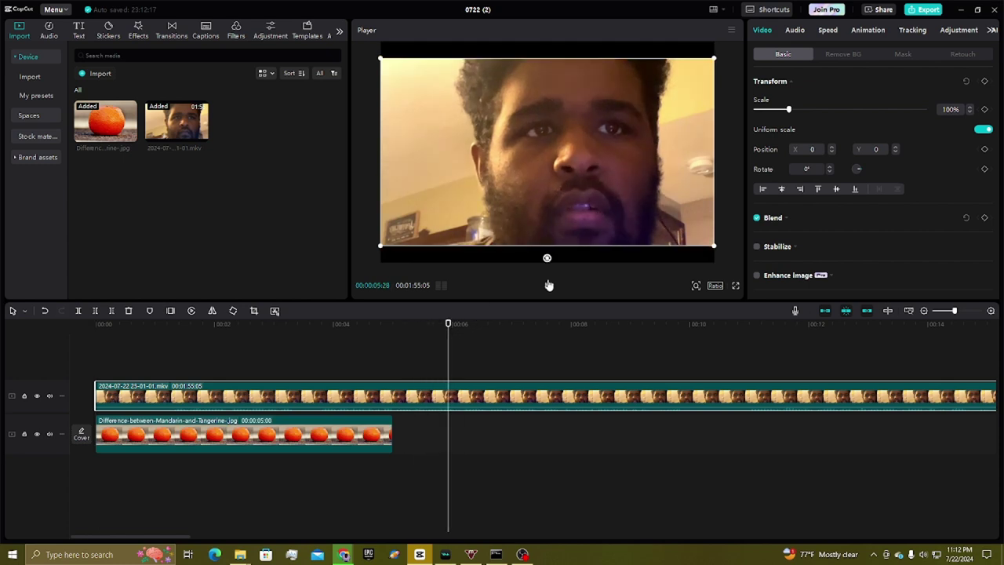
click(549, 286)
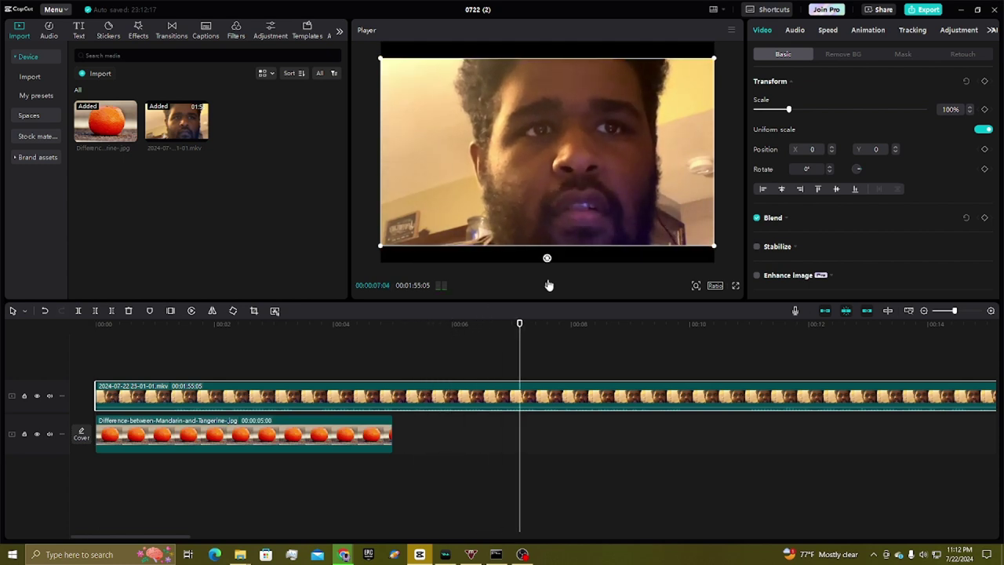
click(549, 285)
drag(543, 346, 661, 326)
click(547, 287)
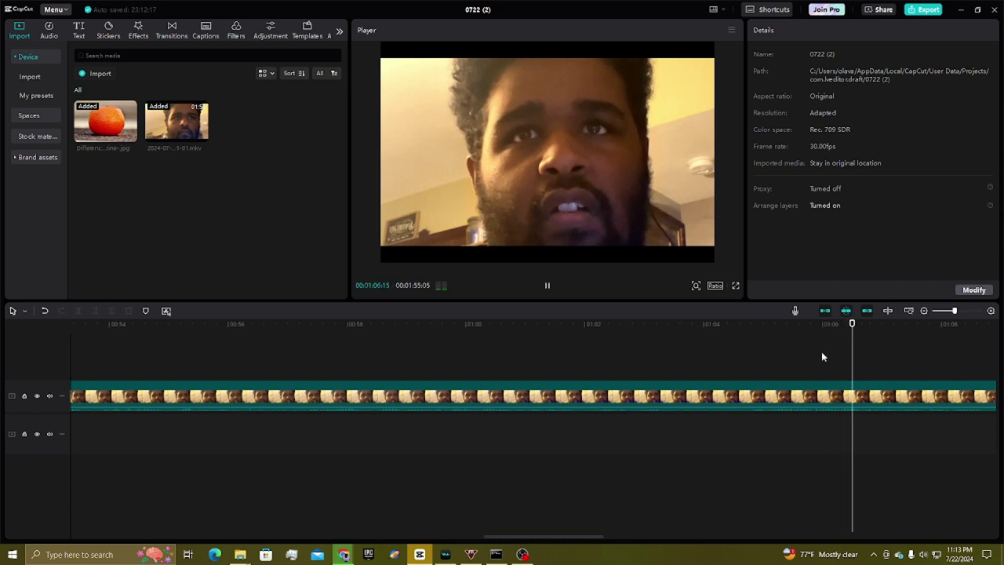
drag(560, 541, 637, 541)
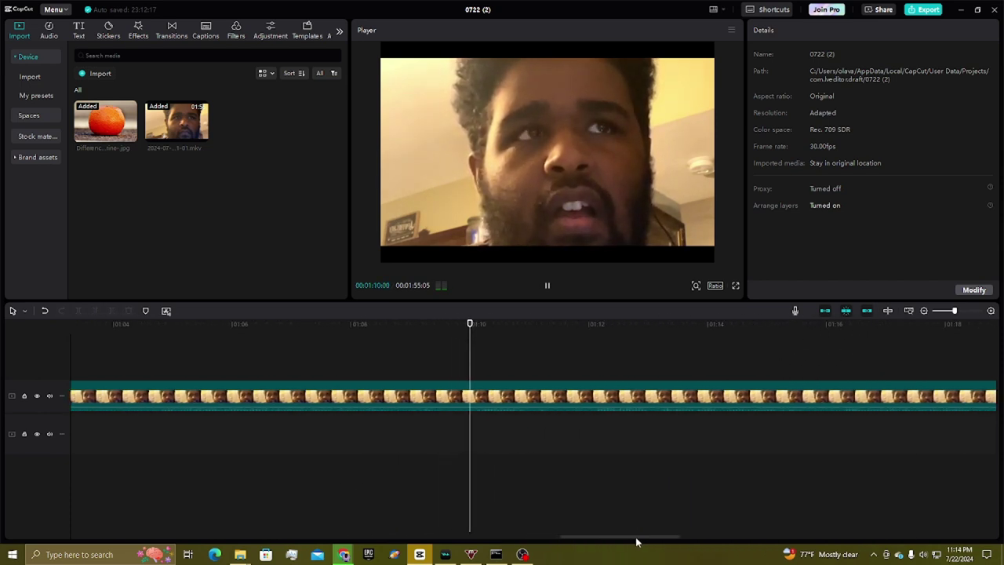
click(547, 285)
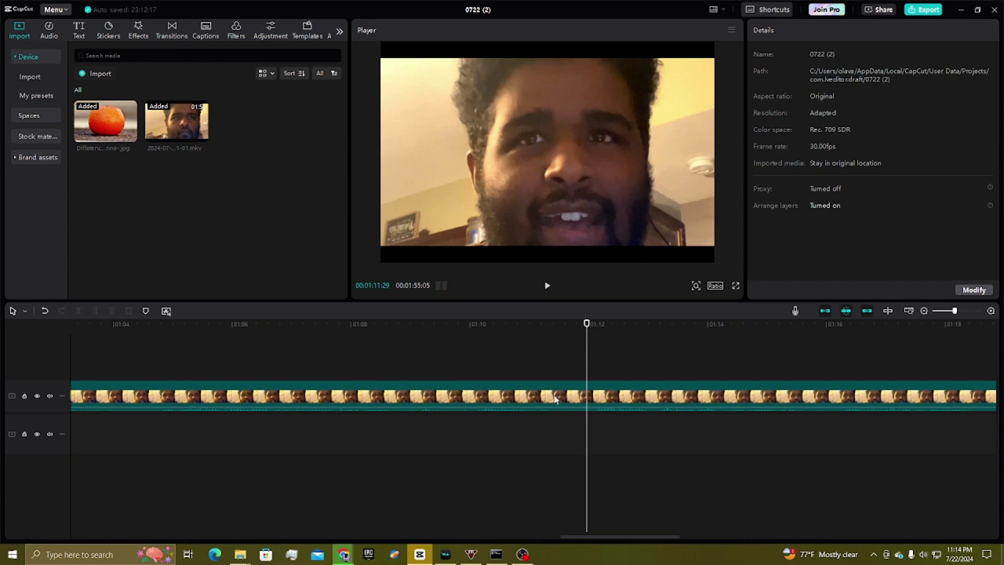
drag(585, 380, 592, 381)
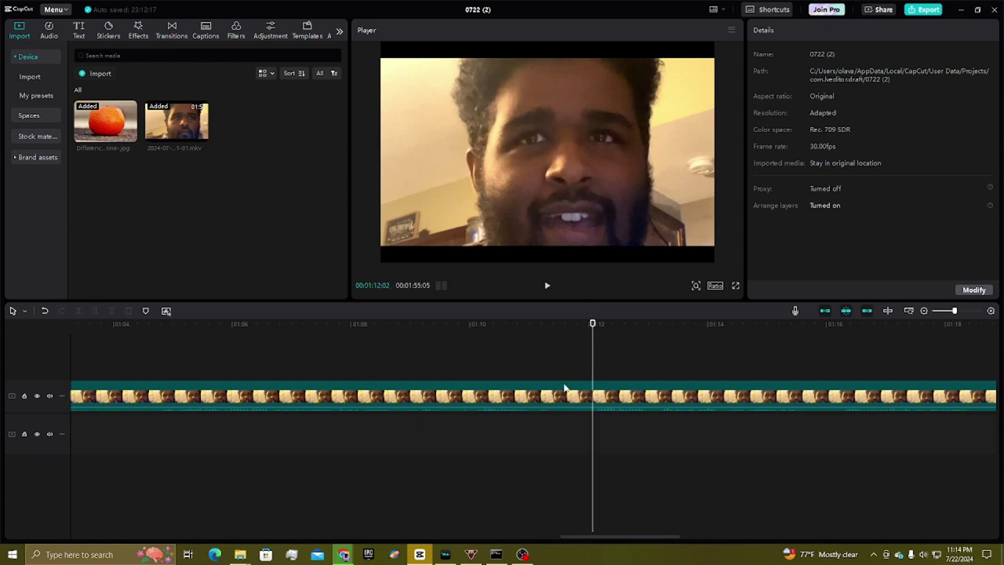
click(540, 399)
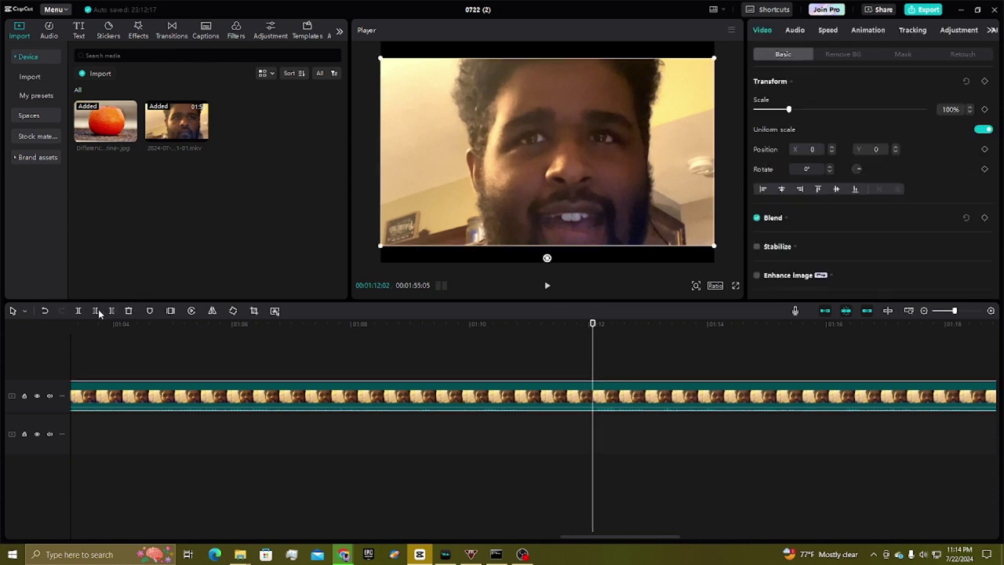
click(96, 310)
drag(601, 390, 19, 398)
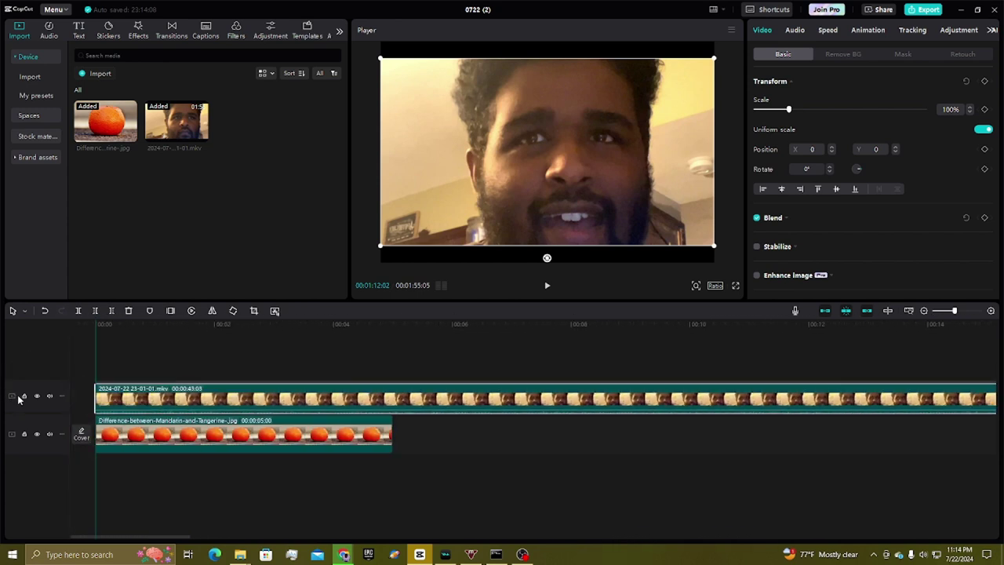
Extend the tangerine image clip on the main track to 14 seconds
click(97, 366)
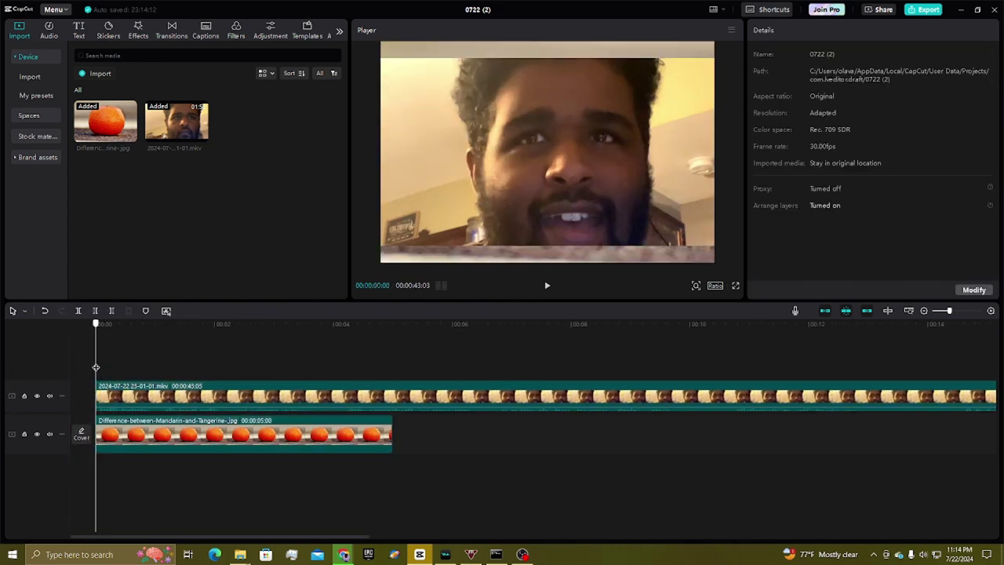
click(360, 415)
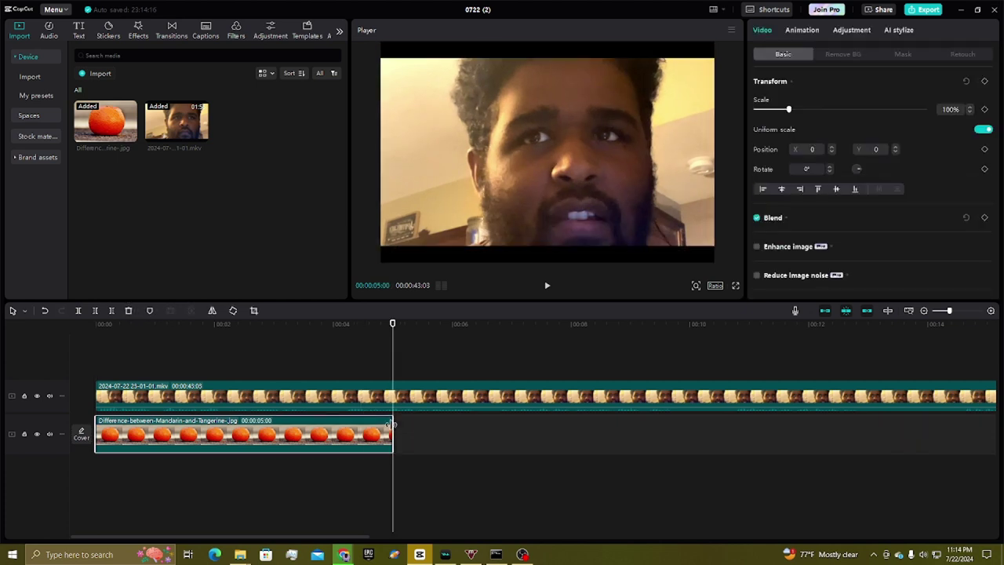
drag(393, 425, 926, 455)
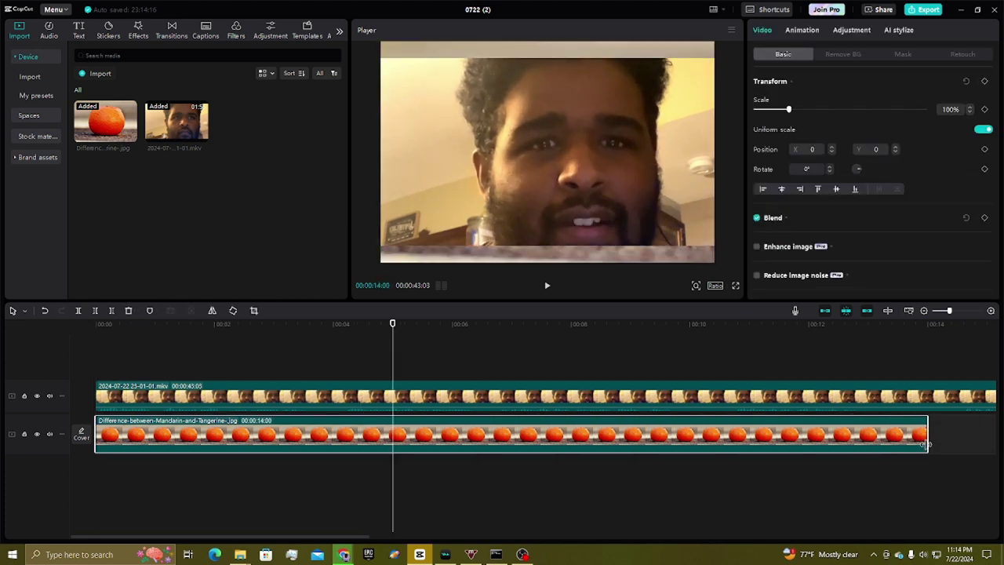
Play through the webcam clip and cut away everything after 00:00:28:13
click(695, 340)
click(957, 353)
scroll(800, 364, right, 3)
click(651, 360)
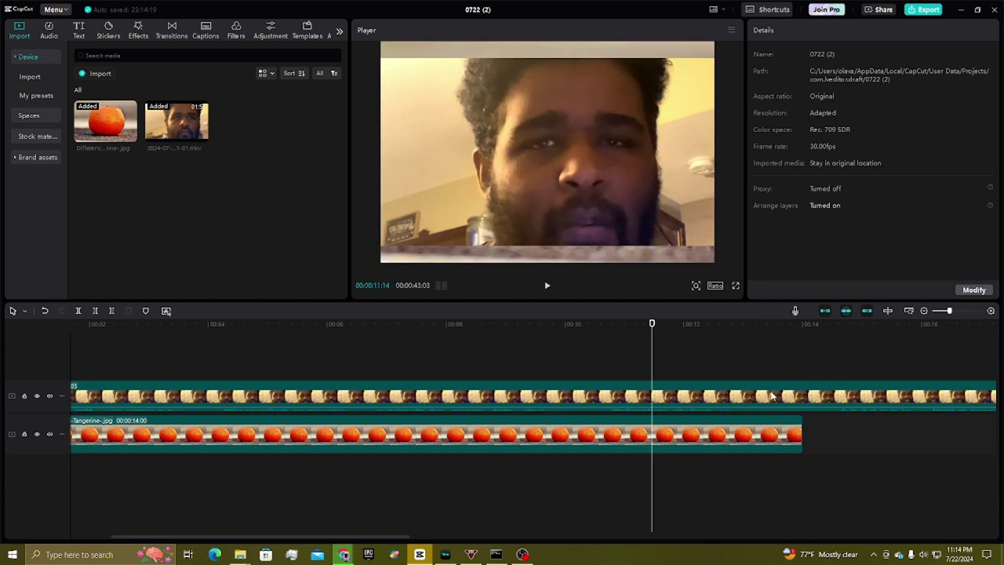
click(715, 286)
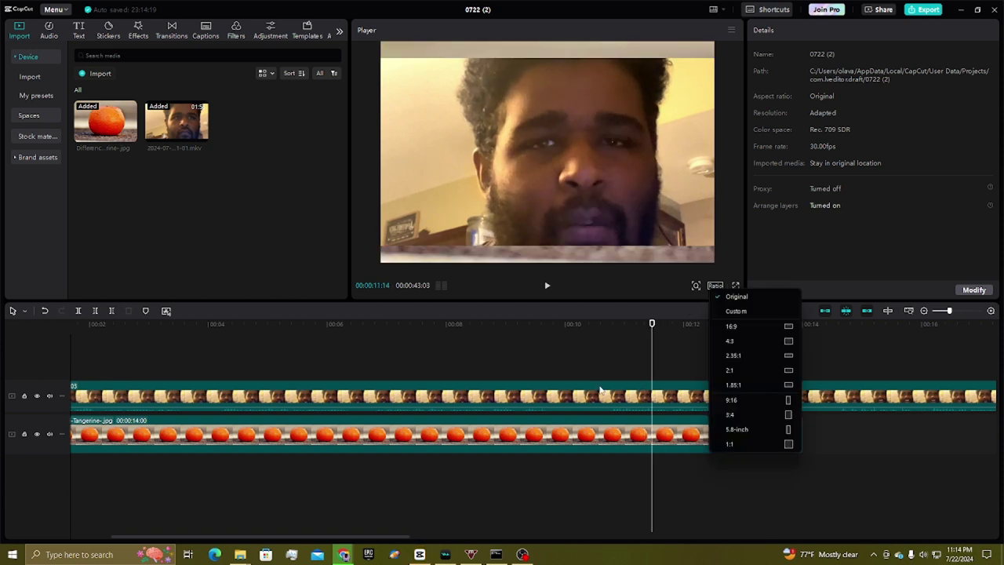
drag(648, 372, 707, 345)
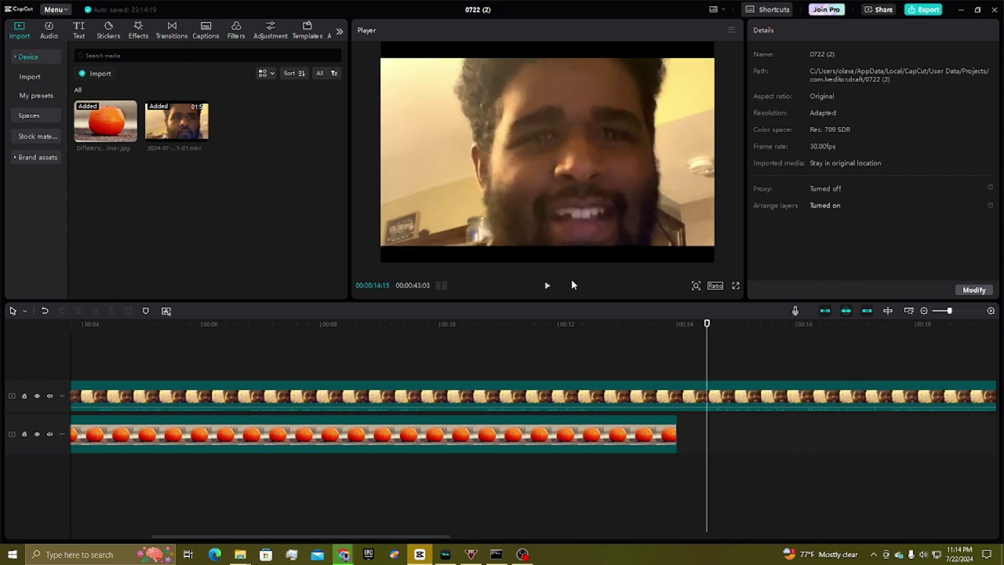
click(545, 284)
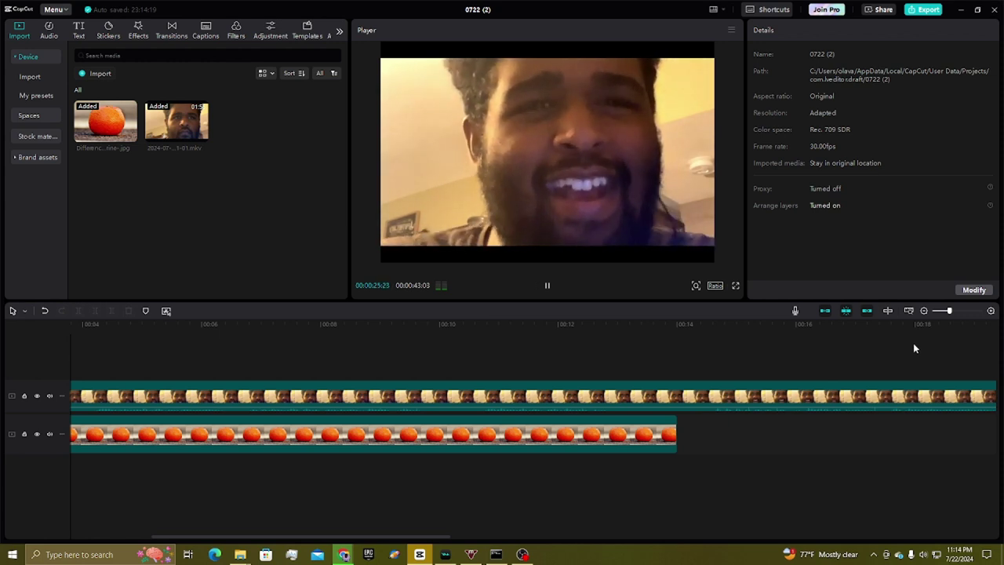
click(548, 287)
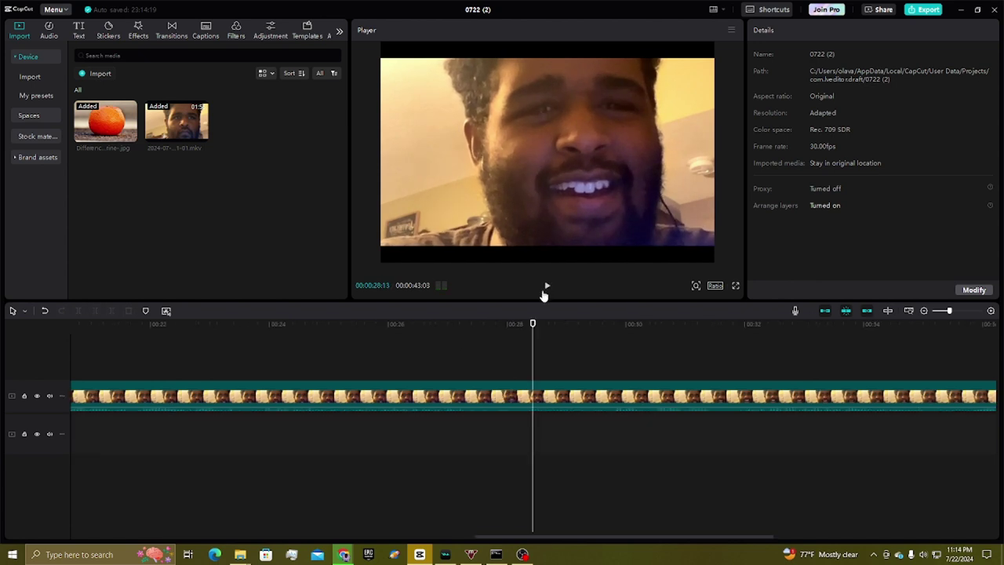
click(192, 384)
click(112, 311)
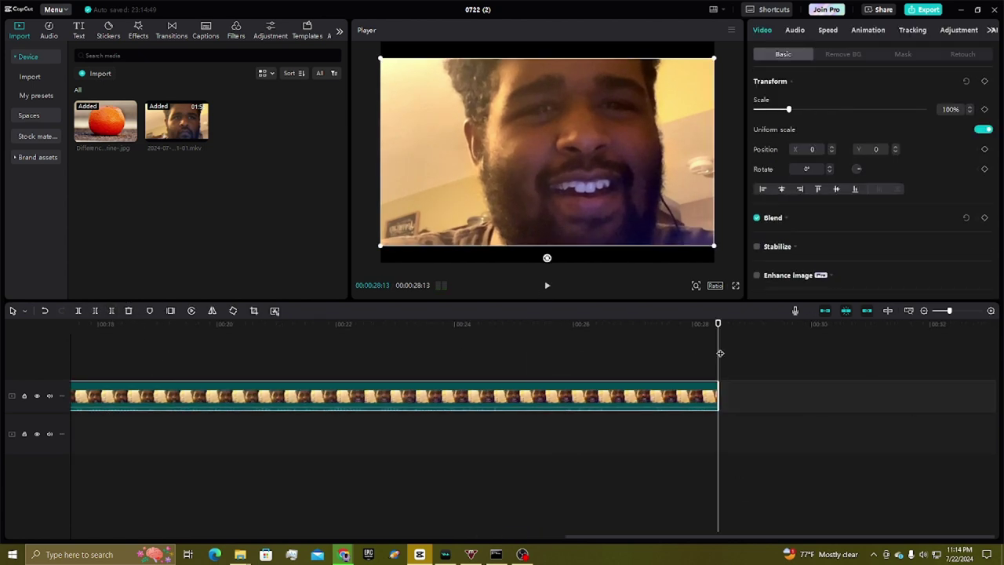
Extend the tangerine image clip on the main track to 00:00:28:13, matching the end of the webcam clip
drag(106, 122, 22, 445)
click(440, 426)
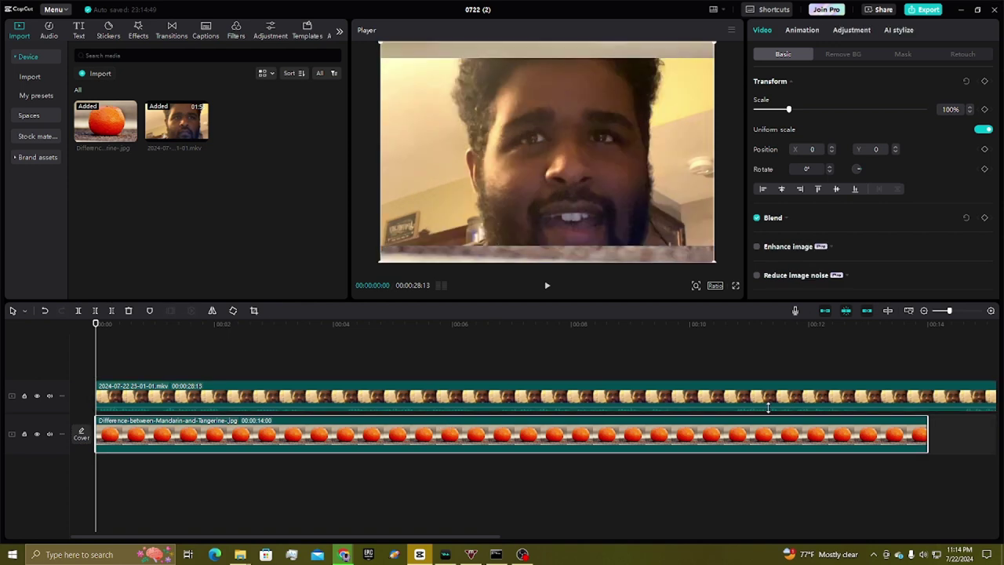
drag(925, 433, 806, 406)
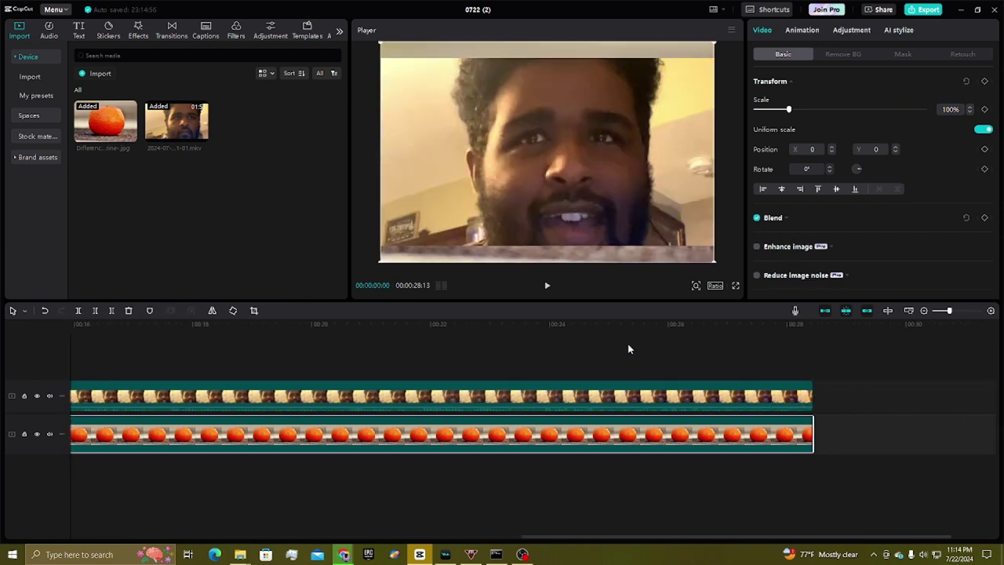
click(627, 347)
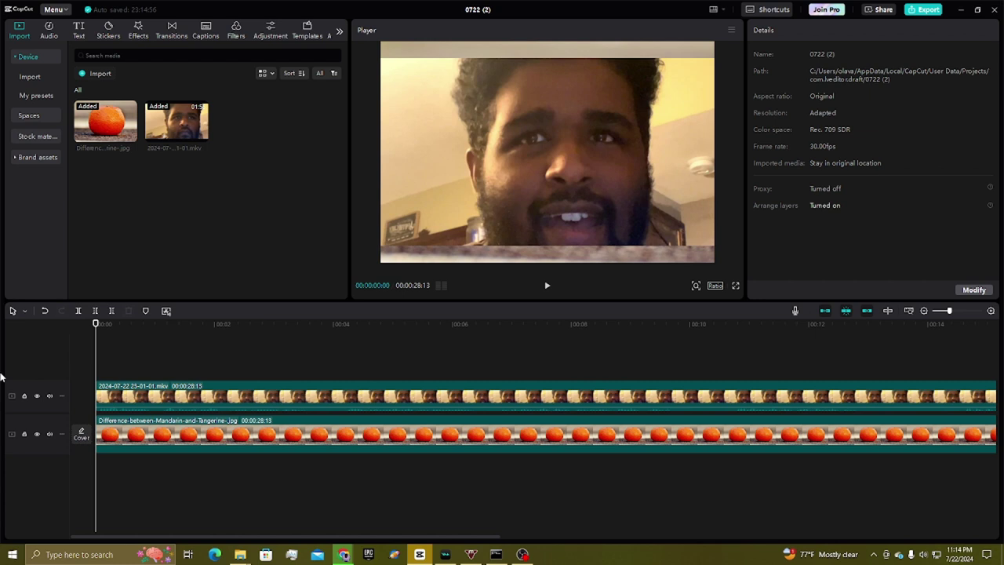
Select the webcam clip and open its Curves color adjustment
click(134, 398)
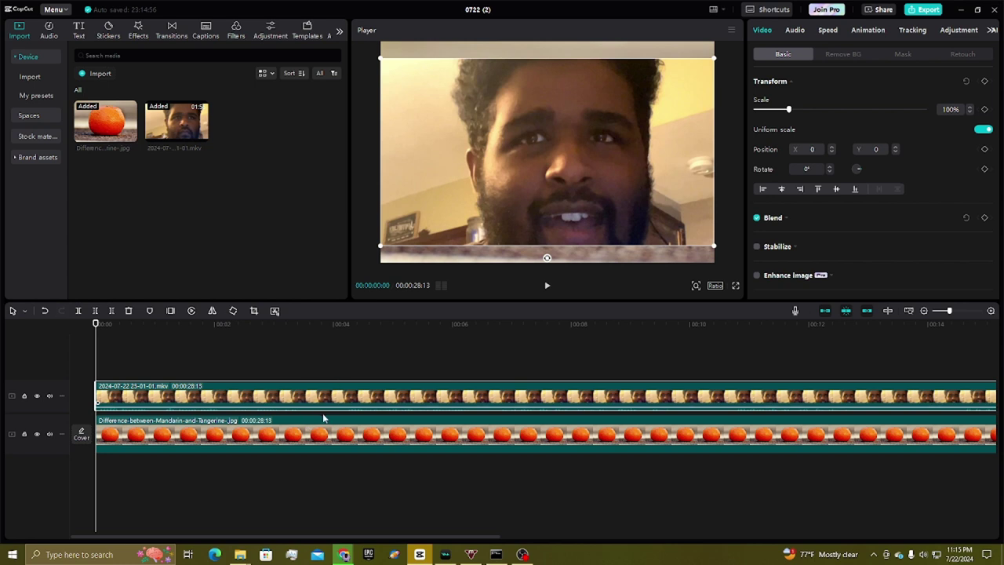
click(259, 434)
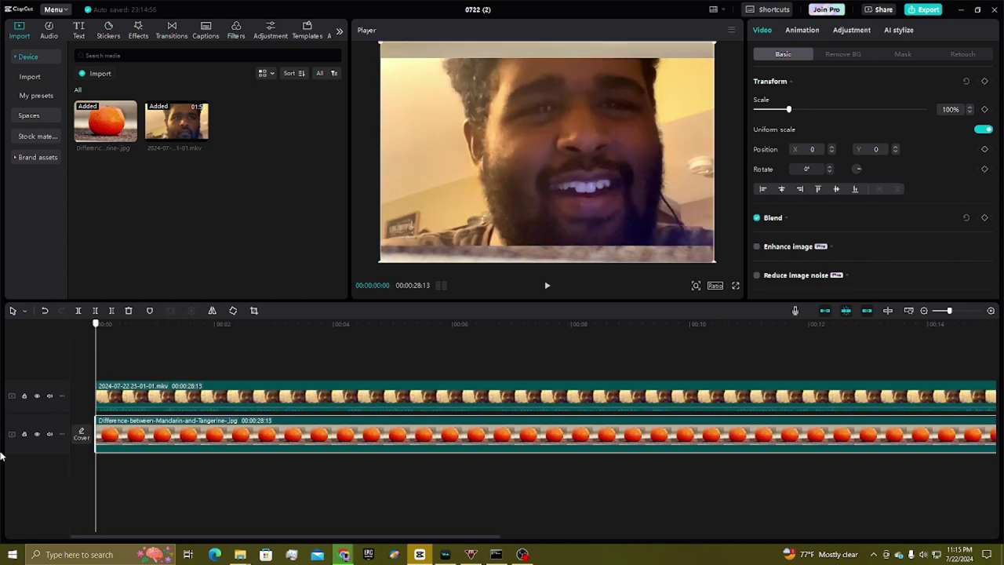
click(449, 394)
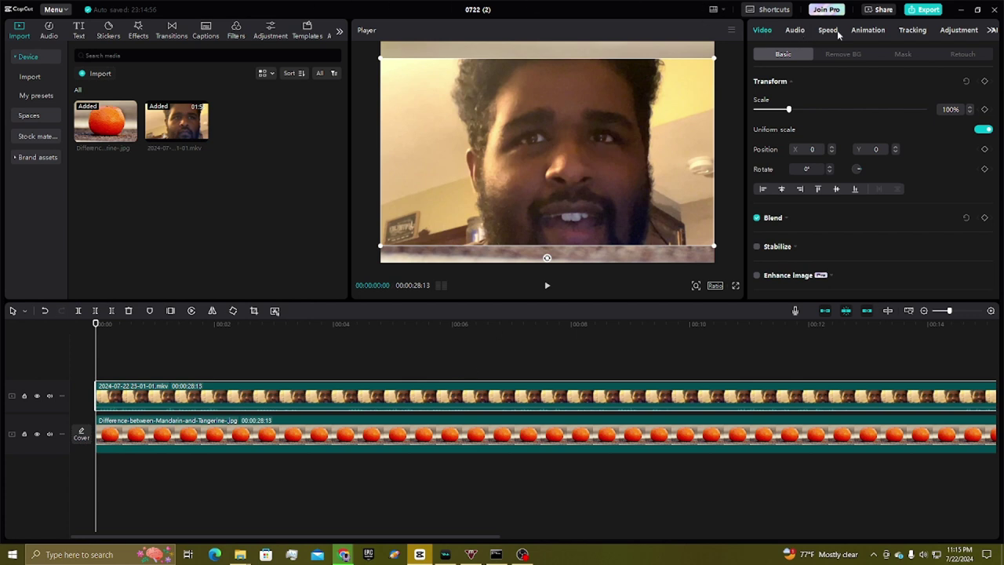
click(959, 30)
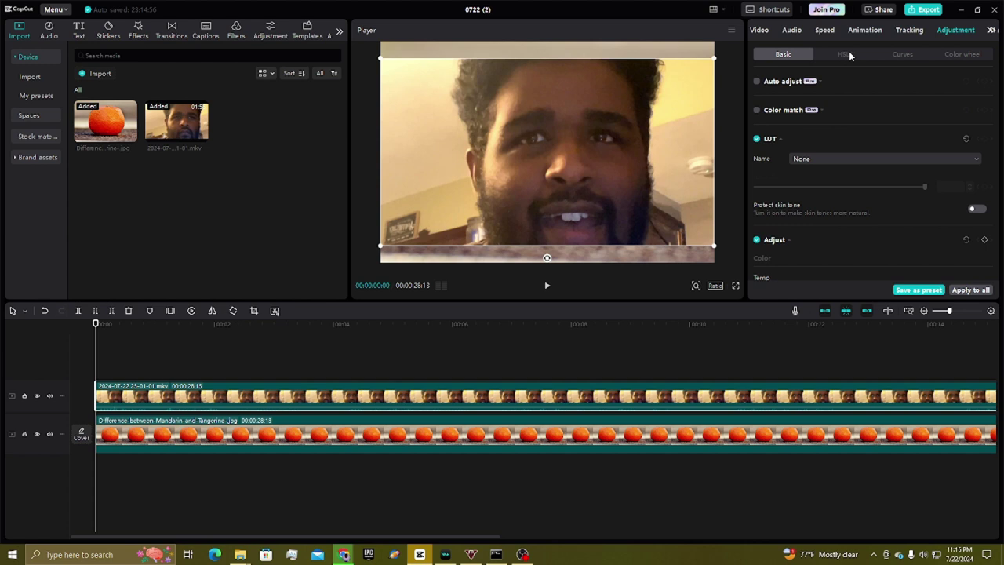
click(915, 54)
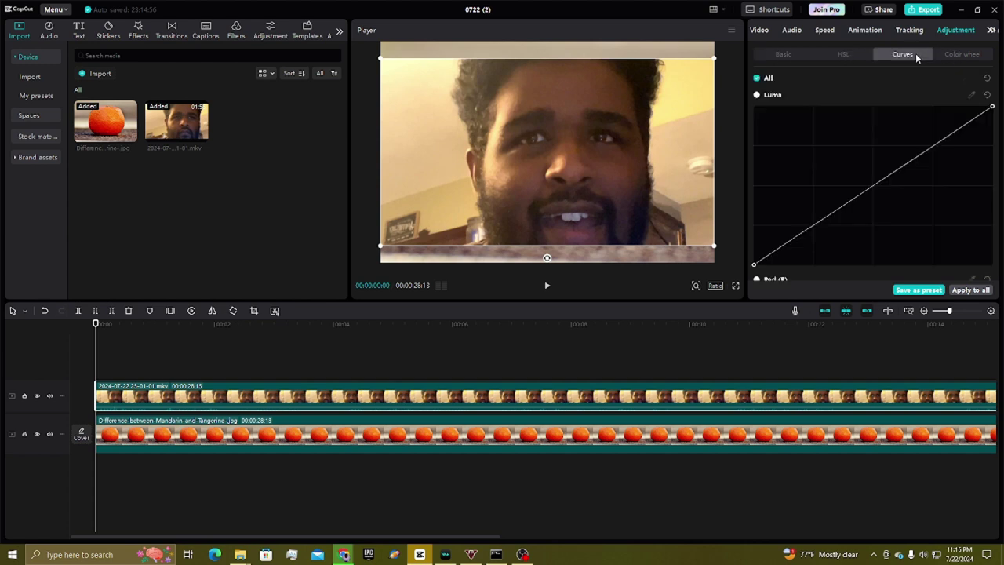
scroll(870, 157, down, 2)
Shrink the webcam clip and place it in the upper-left corner of the frame, uncovering the tangerine image
drag(580, 196, 619, 123)
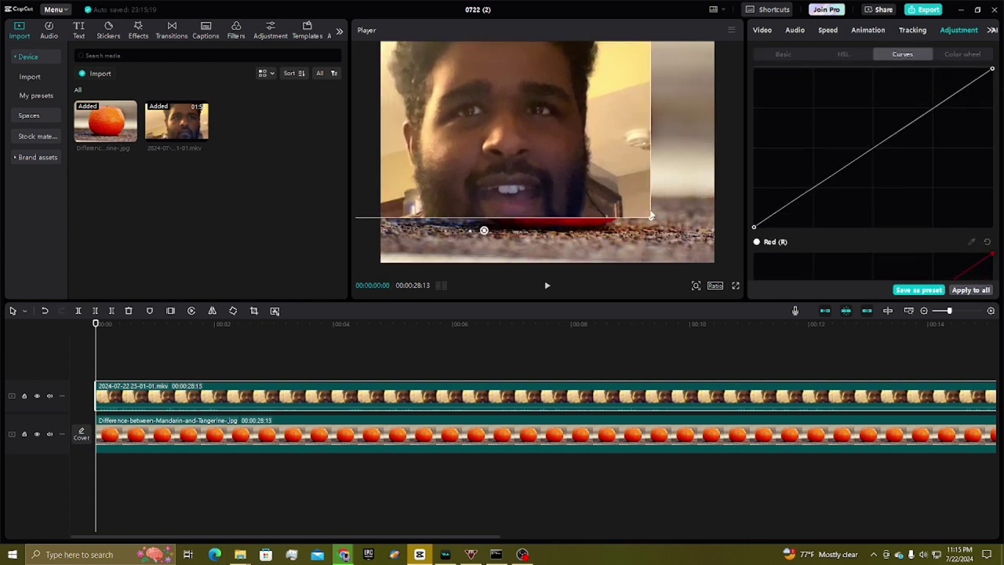
drag(651, 216, 551, 172)
drag(465, 128, 443, 95)
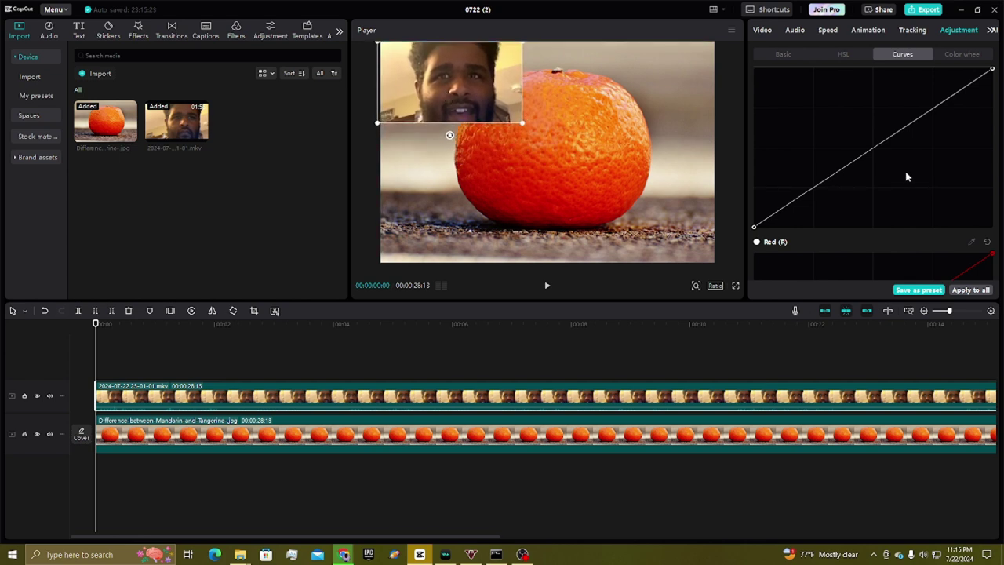
Intensify red in the webcam clip by sliding the red curve's highlight point inward along the upper edge to about the middle
scroll(915, 157, up, 2)
scroll(926, 157, down, 3)
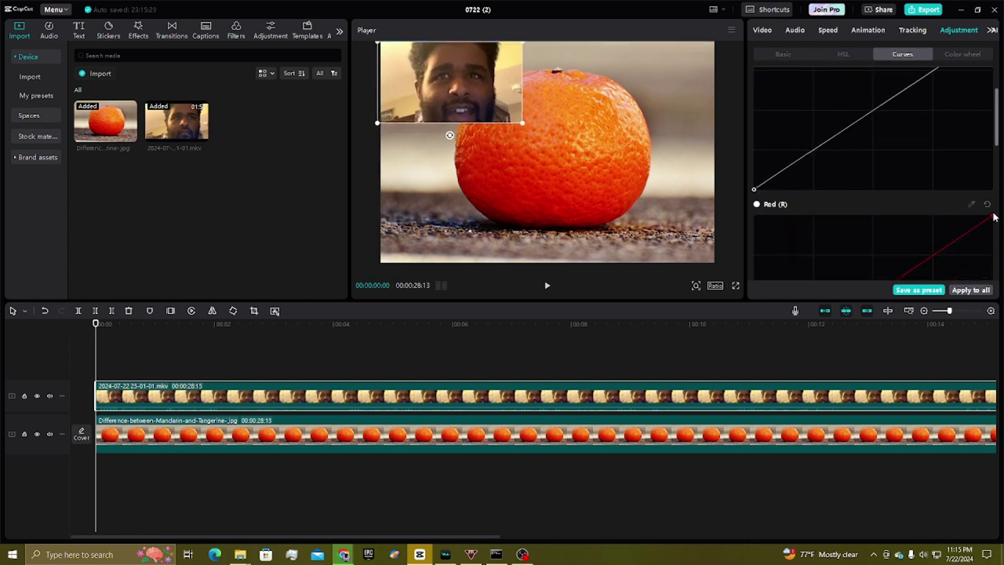
drag(992, 218, 877, 189)
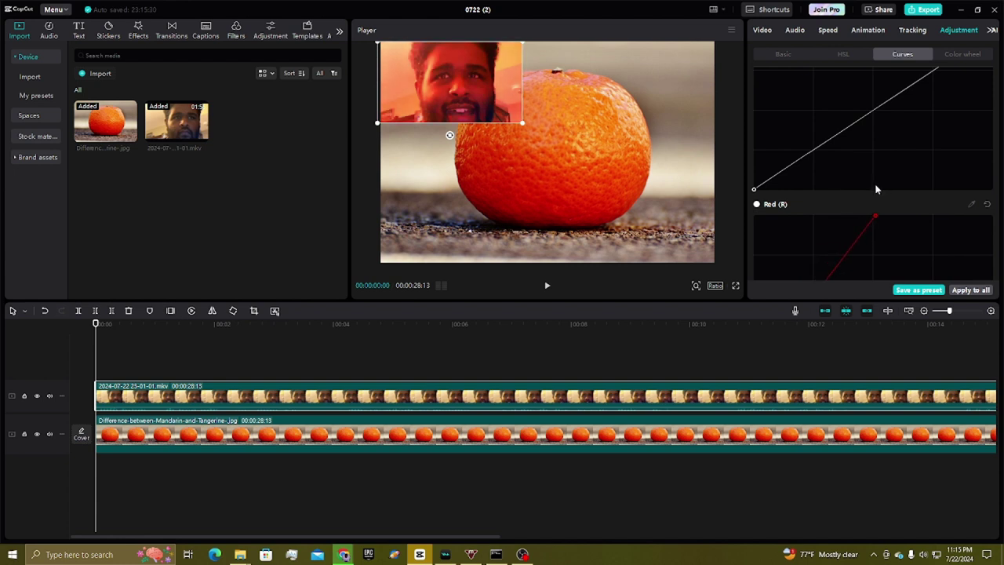
Intensify green in the webcam clip by sliding the green curve's highlight point inward along the upper edge to about two thirds of the width
scroll(894, 180, down, 8)
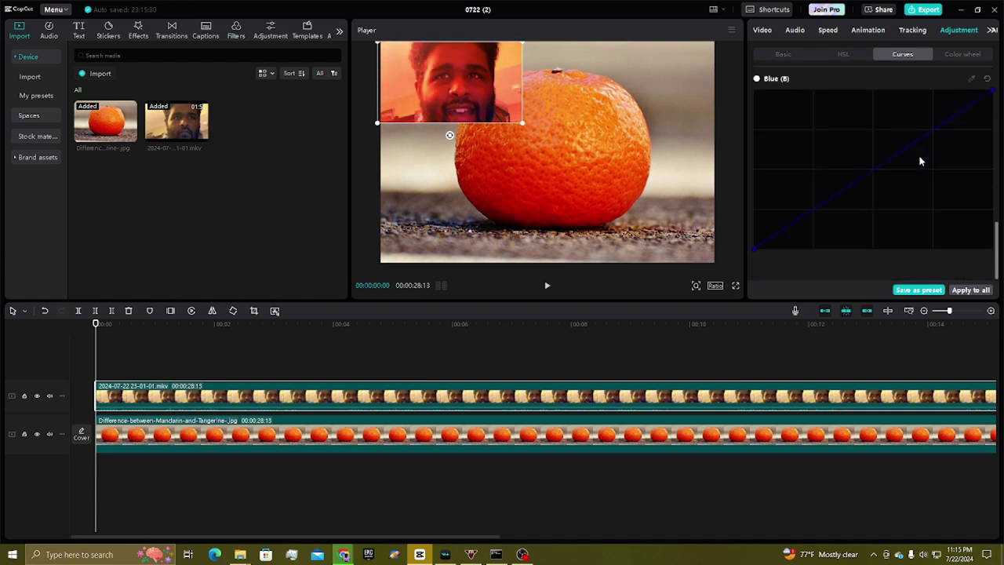
scroll(919, 160, up, 5)
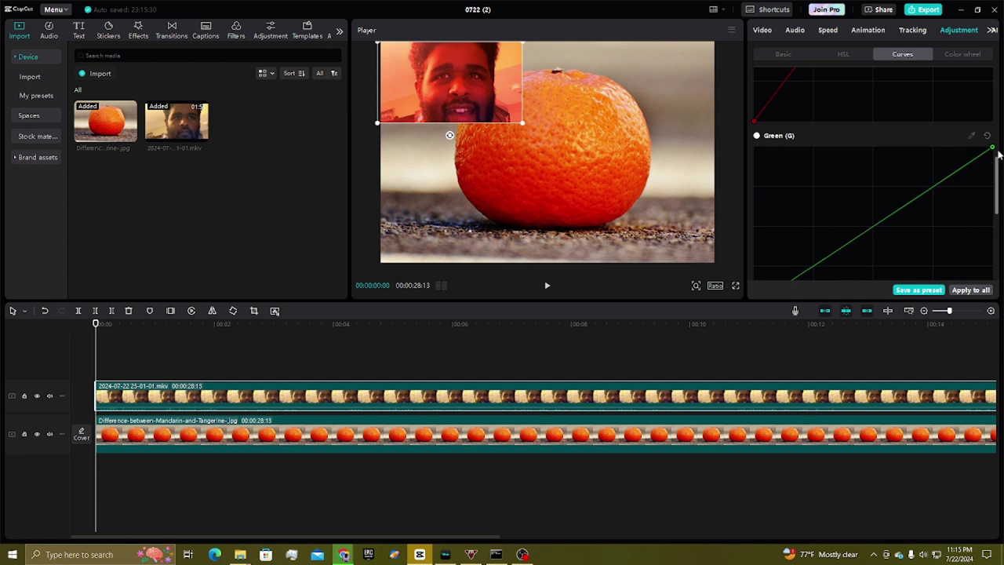
drag(992, 149, 910, 114)
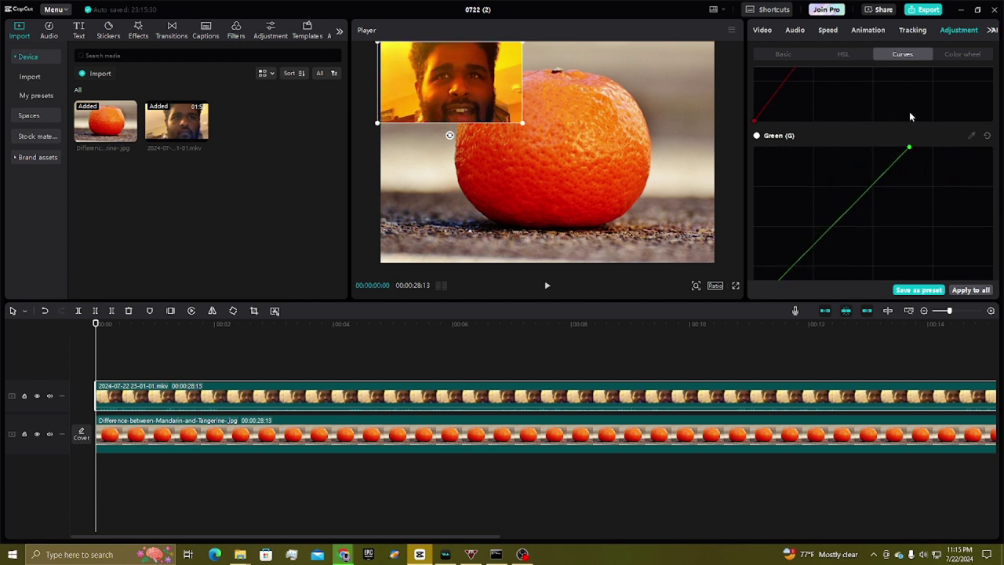
scroll(846, 145, up, 5)
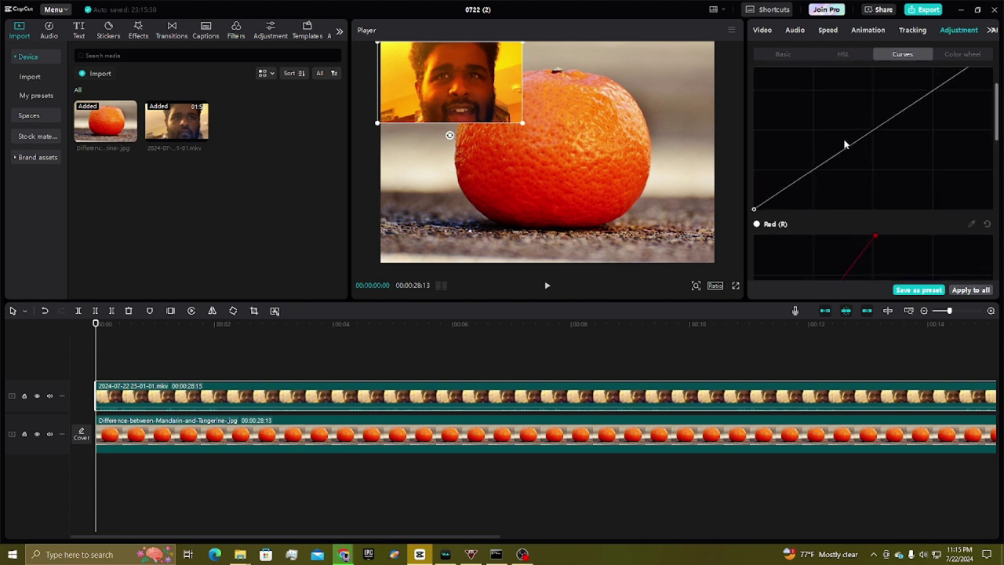
scroll(933, 168, down, 8)
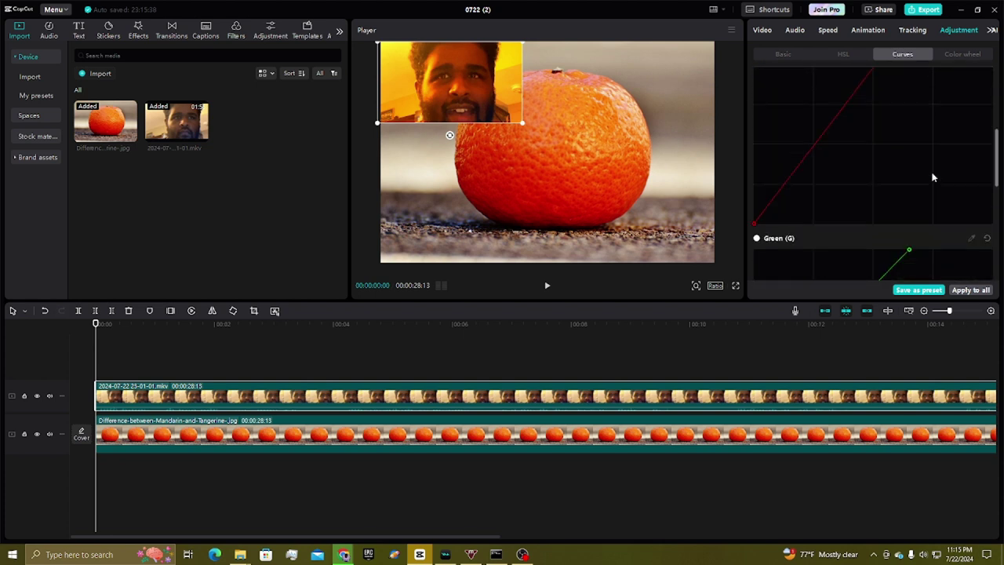
scroll(824, 149, up, 3)
scroll(800, 155, up, 5)
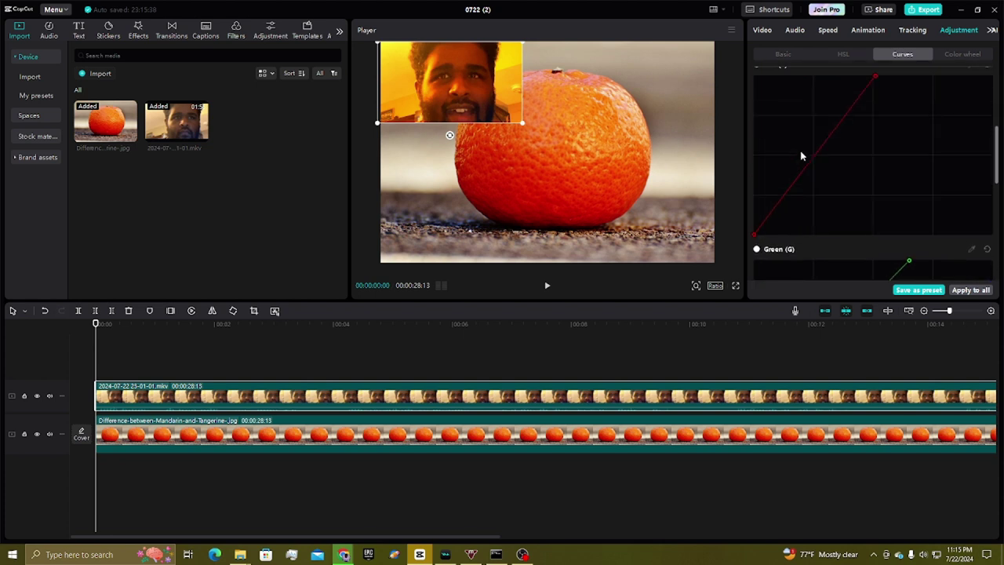
scroll(874, 183, down, 2)
scroll(874, 183, down, 2)
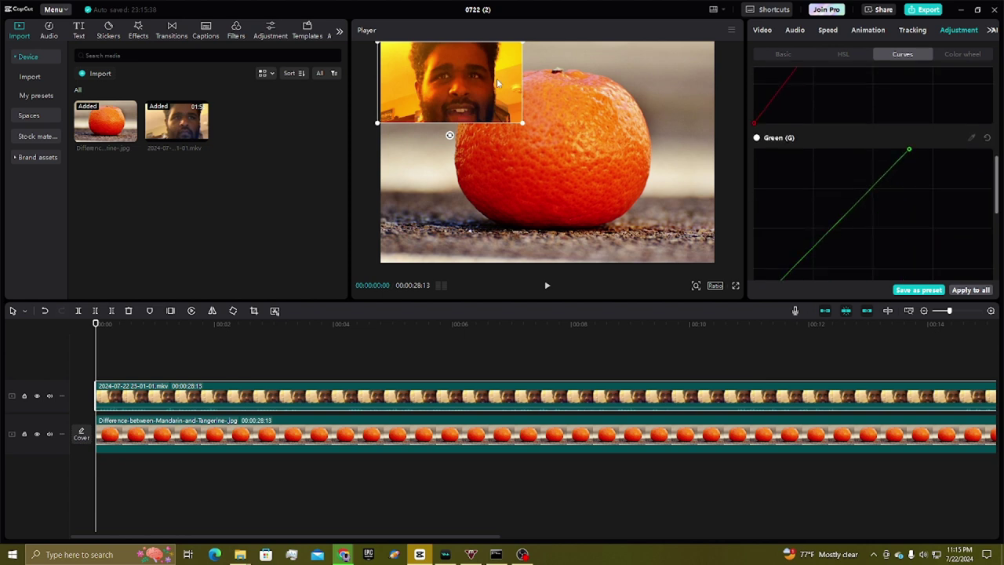
Enlarge the webcam clip to 100% scale, centered in the frame, and show its basic video properties
mouse_move(490, 85)
mouse_down()
mouse_move(523, 93)
mouse_move(516, 102)
mouse_move(493, 85)
mouse_up()
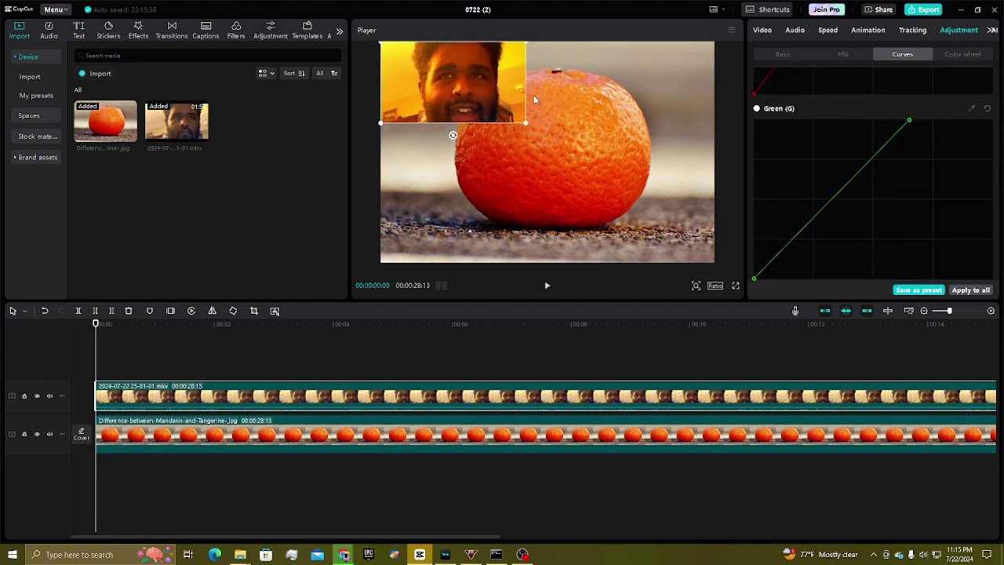
drag(525, 122, 717, 269)
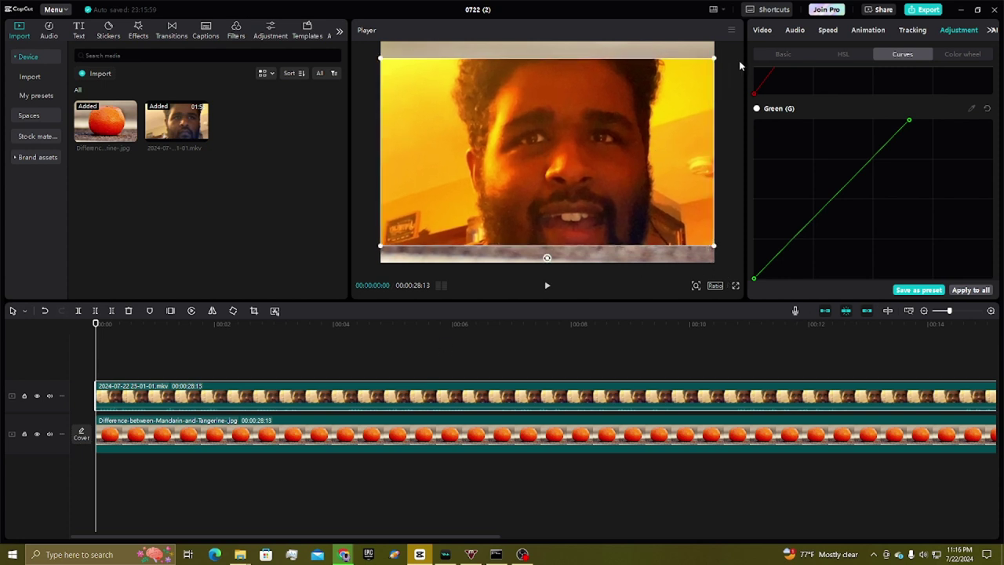
click(763, 30)
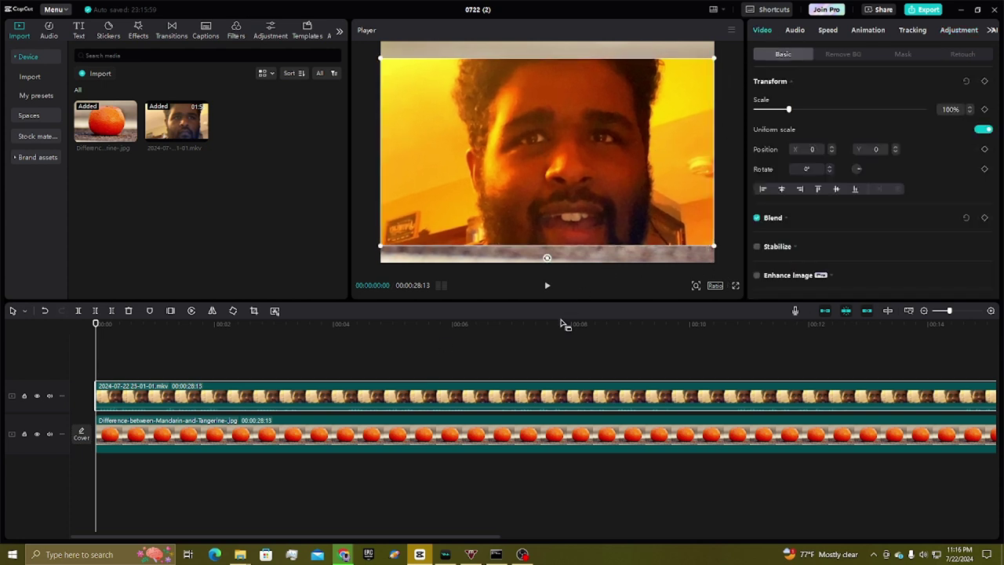
Duplicate the webcam clip onto a new track above it, then scale the copy to 24% in the frame's upper-right corner at X 1456, Y 1011
right_click(237, 388)
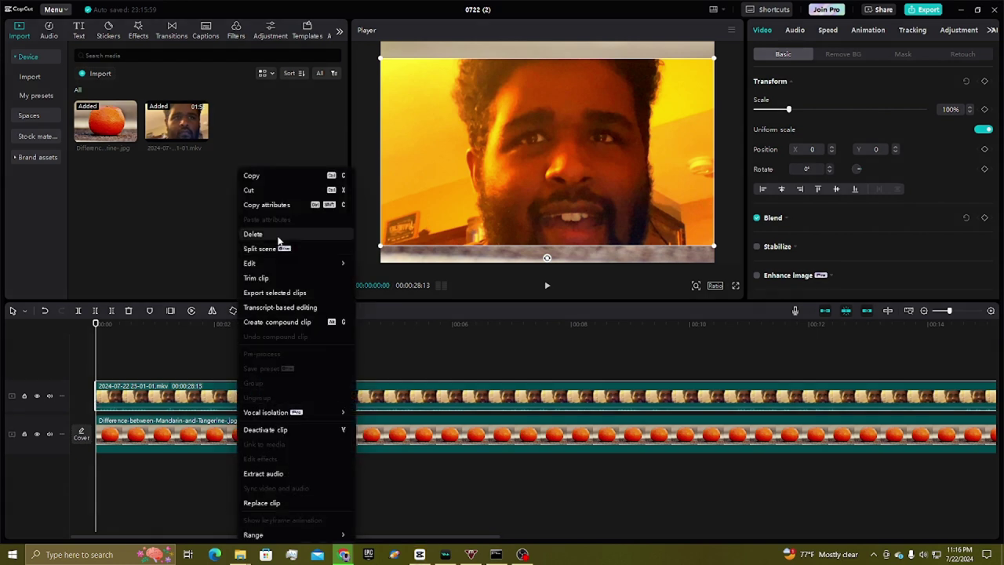
click(147, 396)
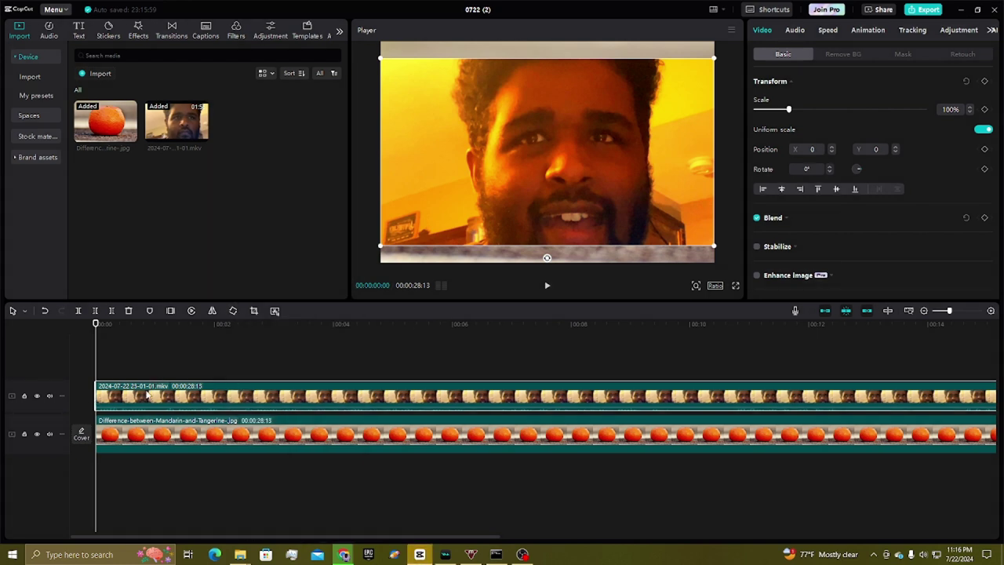
key(ctrl+v)
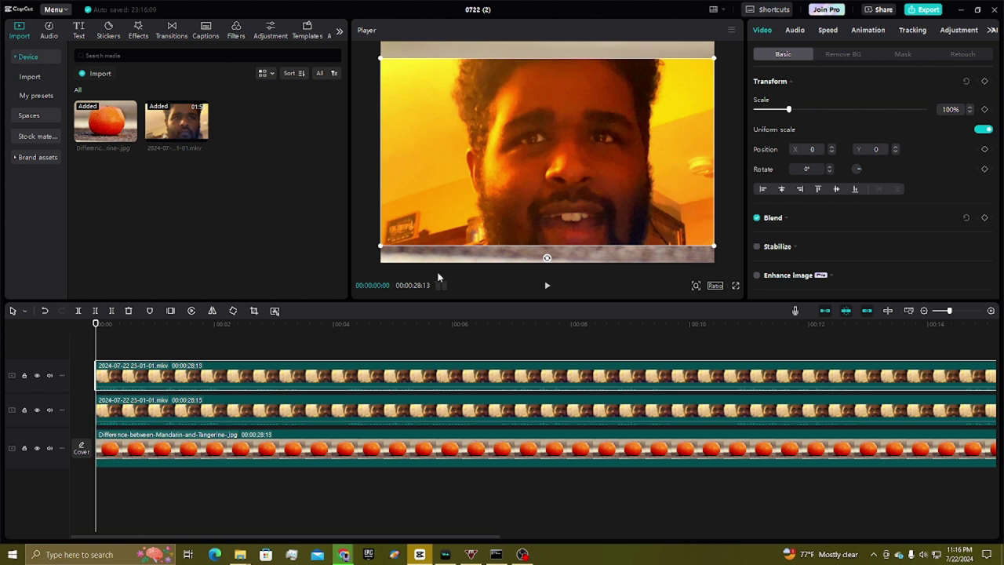
drag(416, 235, 596, 103)
drag(642, 70, 680, 60)
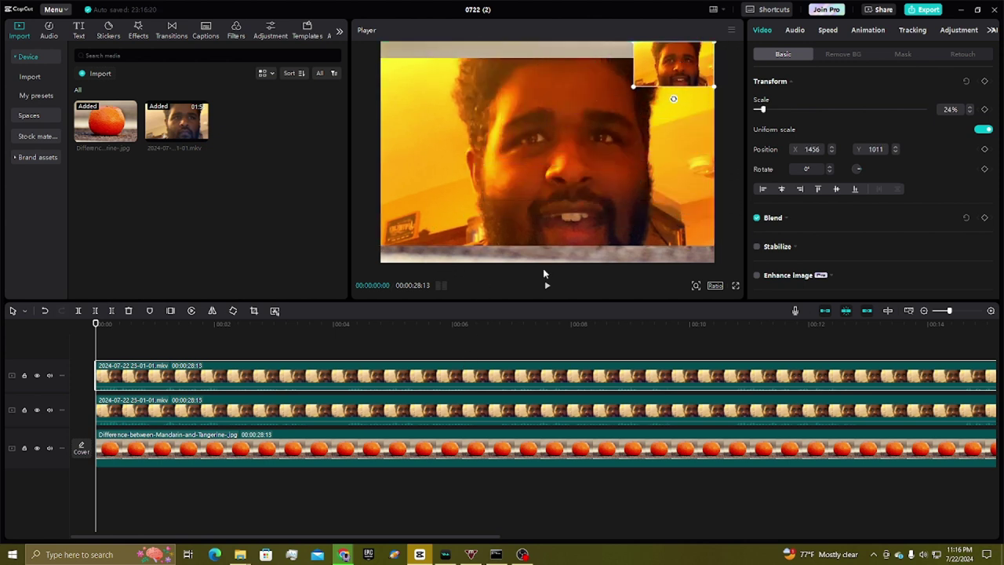
Apply a Rectangle mask to the full-size webcam clip around the mouth, sized 327 by 184 at X 92, Y -263
click(463, 410)
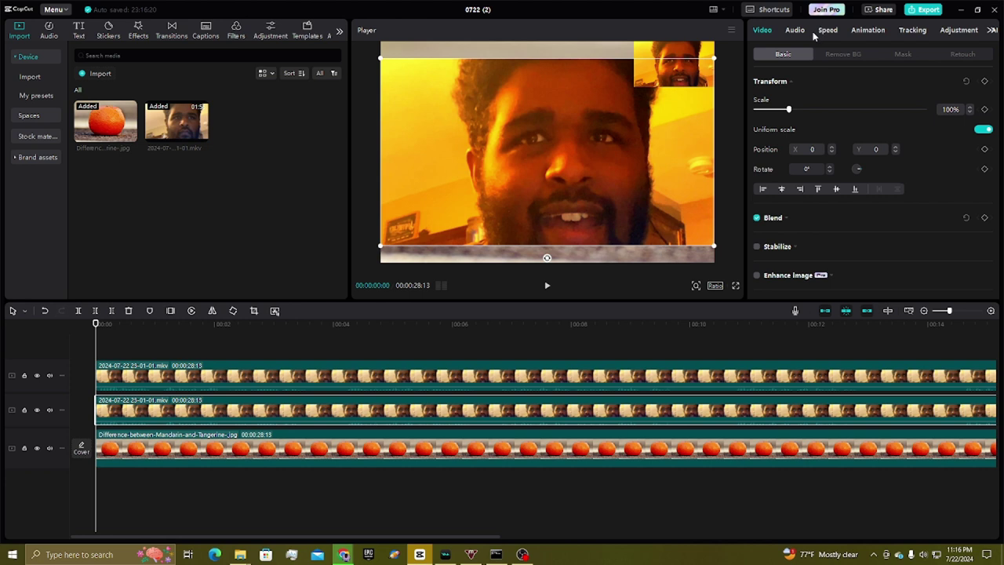
click(902, 54)
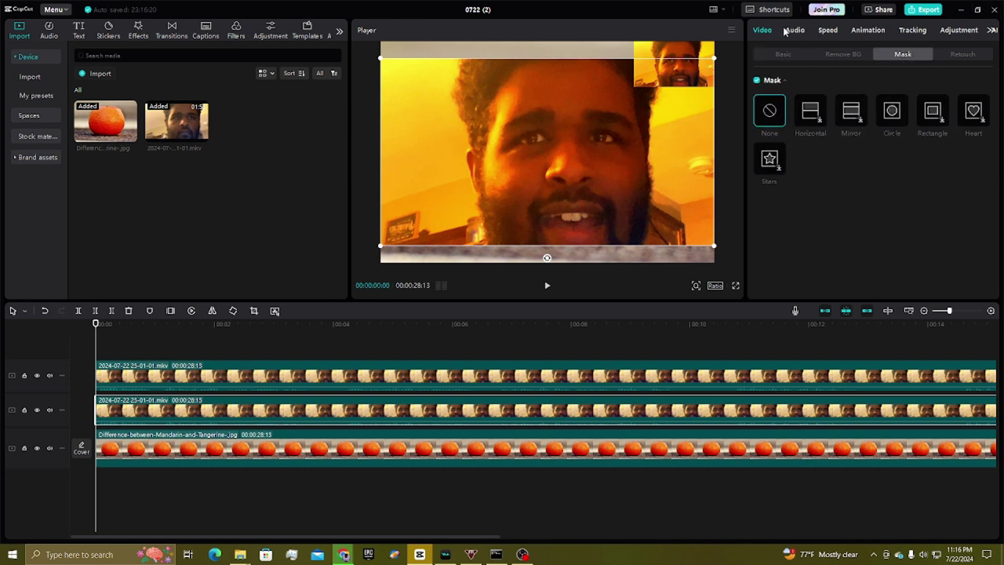
click(935, 113)
drag(573, 165, 602, 240)
drag(655, 173, 590, 220)
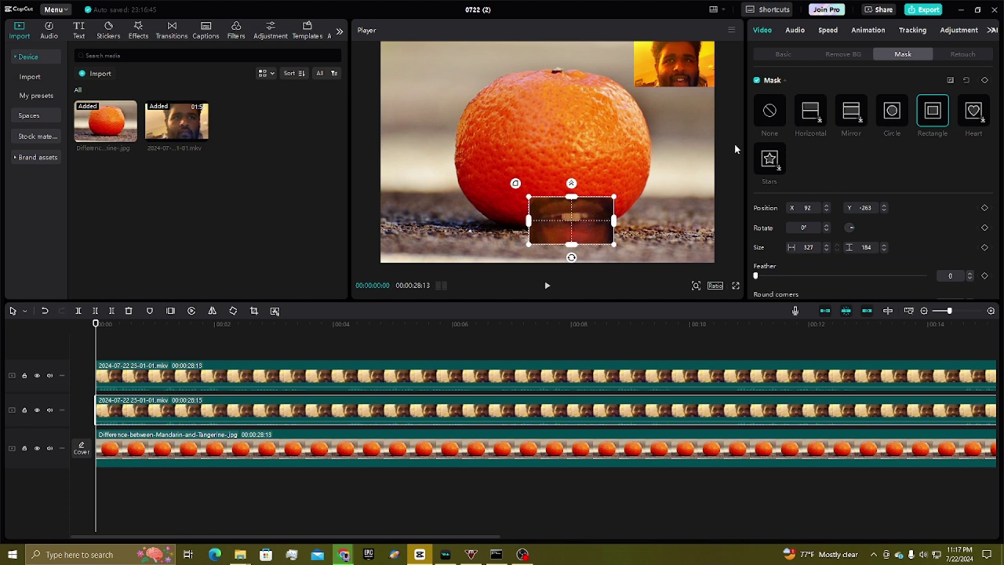
Resize the Rectangle mask around the mouth to 327 by 188 at X 88, Y -265, and set its feather to 3
mouse_move(575, 248)
mouse_down()
mouse_move(578, 264)
mouse_move(574, 255)
mouse_up()
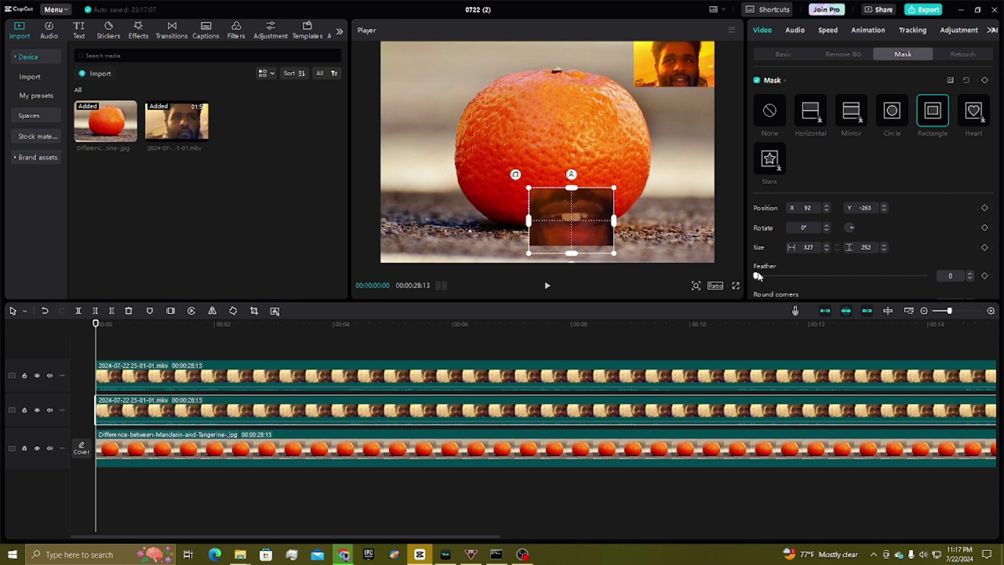
click(953, 274)
mouse_move(576, 211)
mouse_down()
mouse_move(562, 194)
mouse_move(569, 223)
mouse_move(570, 192)
mouse_move(572, 215)
mouse_up()
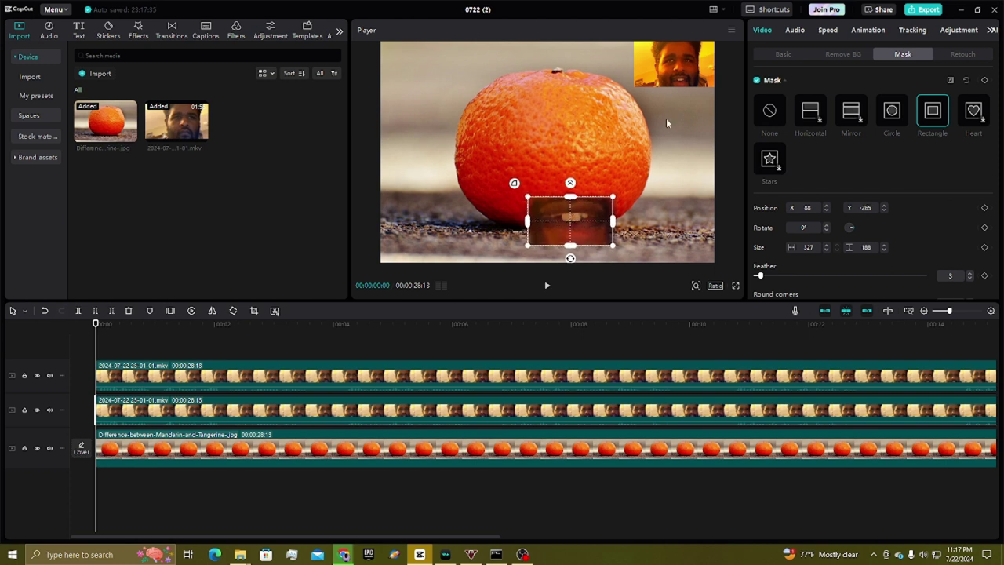
Scale the masked mouth clip to 65% and move it onto the tangerine at X -54, Y 69
click(783, 53)
drag(572, 203, 575, 176)
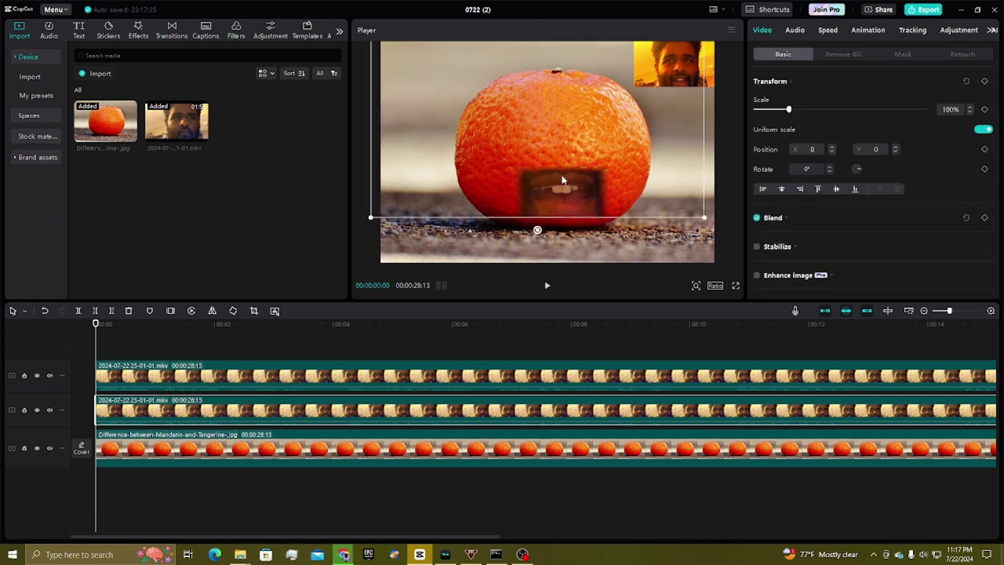
drag(694, 218, 596, 184)
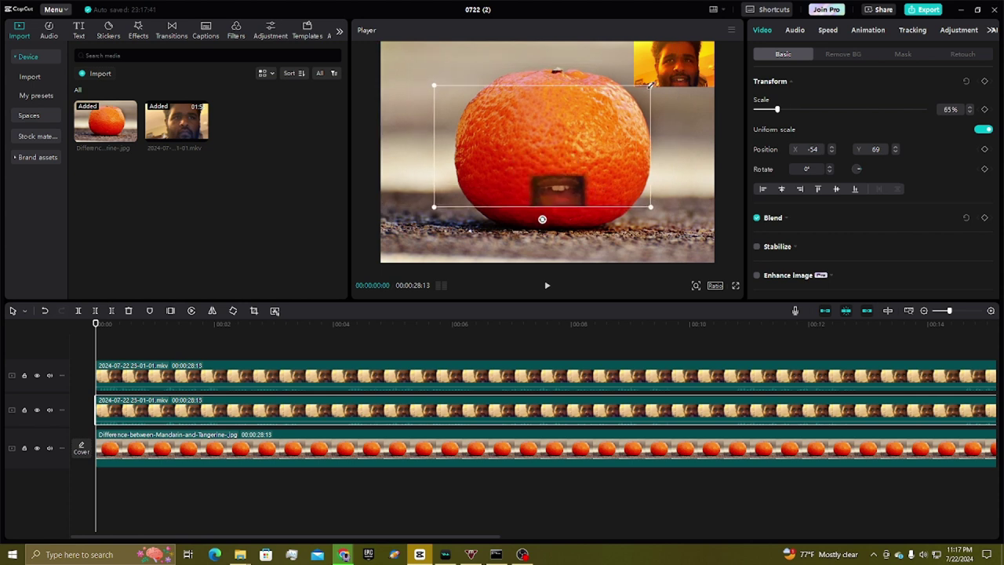
Replace the mouth clip's mask with a Circle mask sized 358 by 206 at X 96, Y -269, with feather 3
click(824, 54)
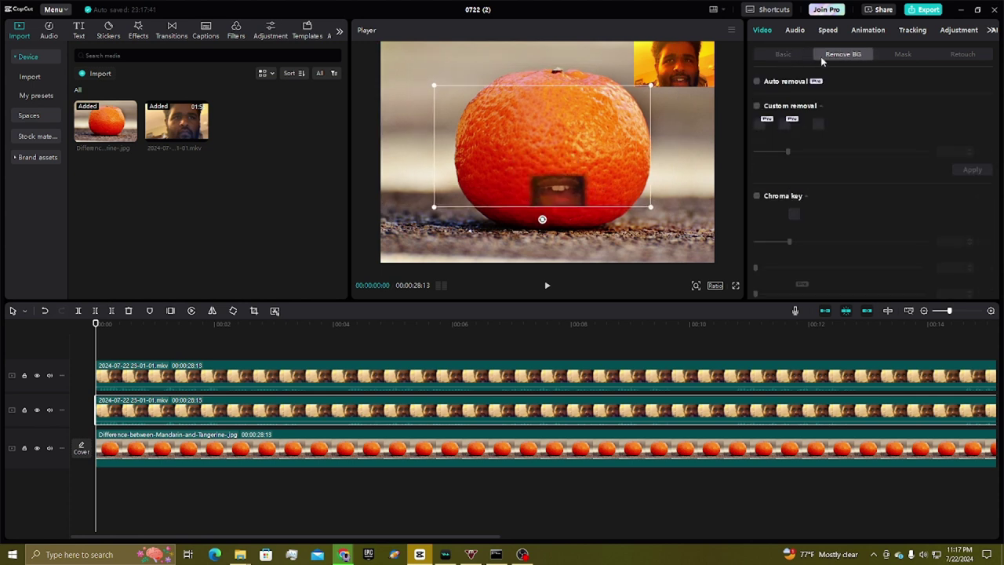
click(902, 55)
click(891, 118)
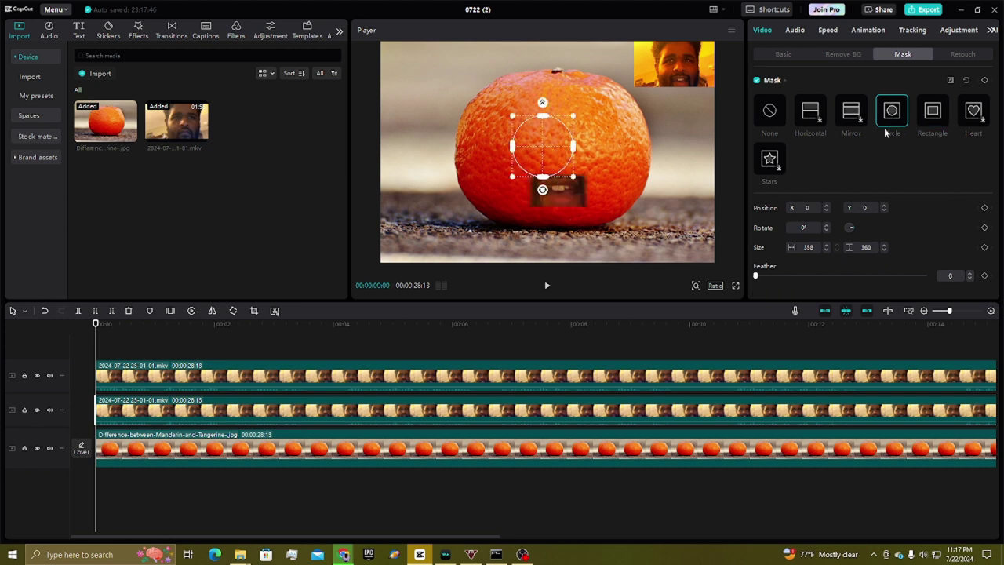
drag(549, 145, 564, 192)
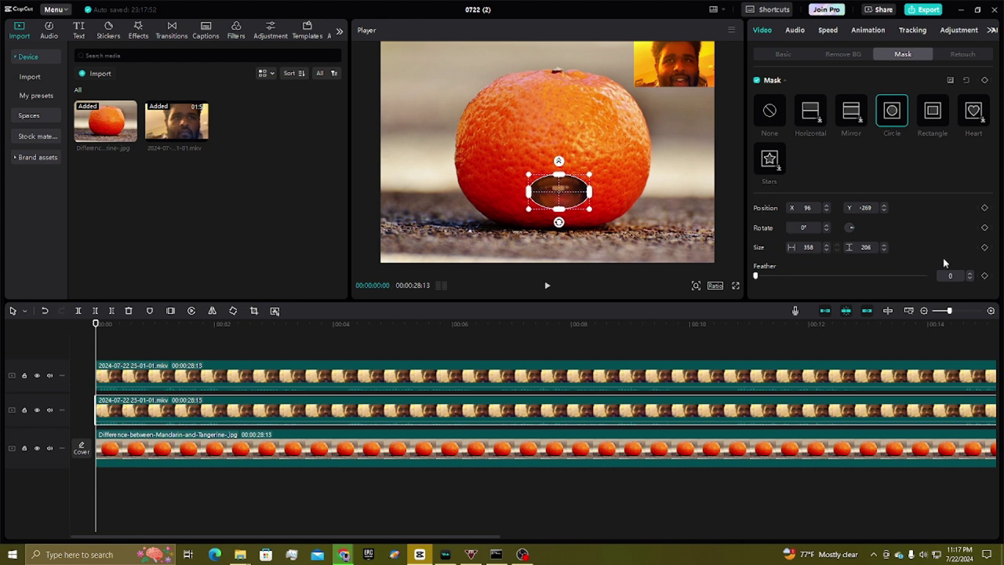
text(3)
key(Return)
Scale the masked mouth clip to 112% and position it on the tangerine's lower half at X -238, Y 466
click(781, 55)
drag(607, 170, 727, 267)
drag(674, 211, 714, 217)
drag(642, 201, 640, 201)
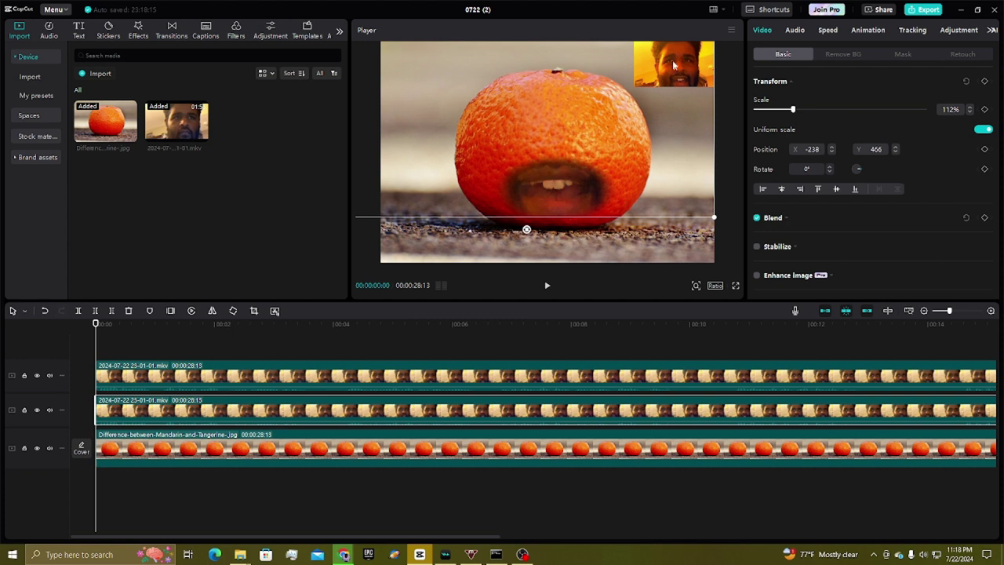
Play back the first four seconds of the composite with the small webcam clip selected, and return the playhead to the start
click(429, 381)
mouse_move(118, 323)
mouse_down()
mouse_move(397, 311)
mouse_move(121, 323)
mouse_up()
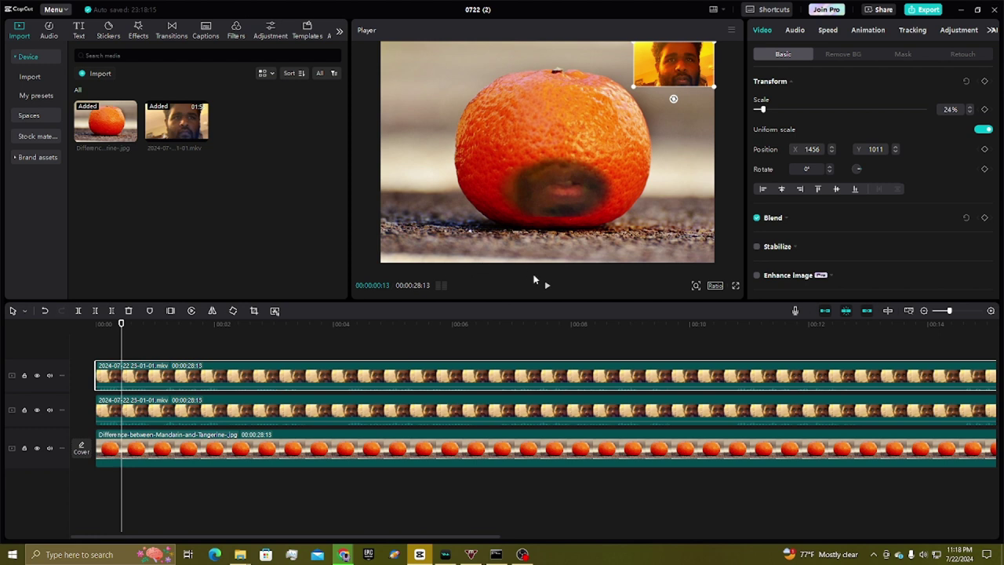
click(547, 285)
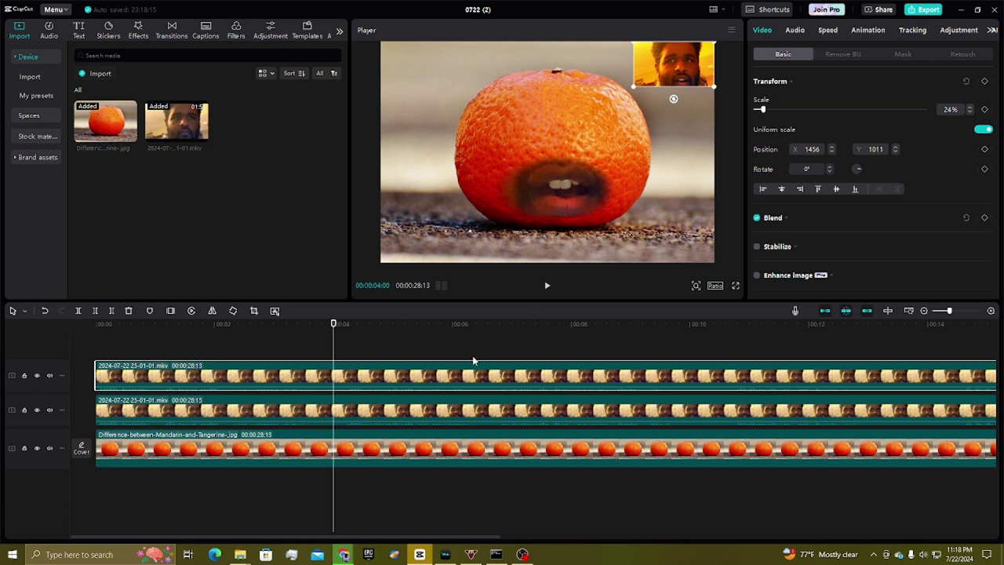
drag(331, 339, 45, 369)
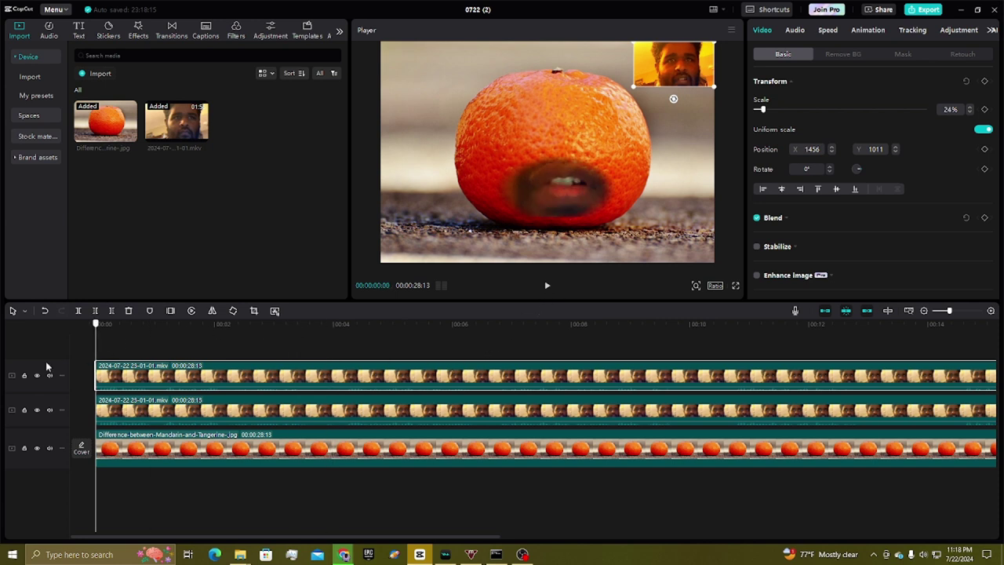
Enlarge the small corner webcam clip to 100% scale and position it at X 0, Y 91
drag(641, 87, 507, 178)
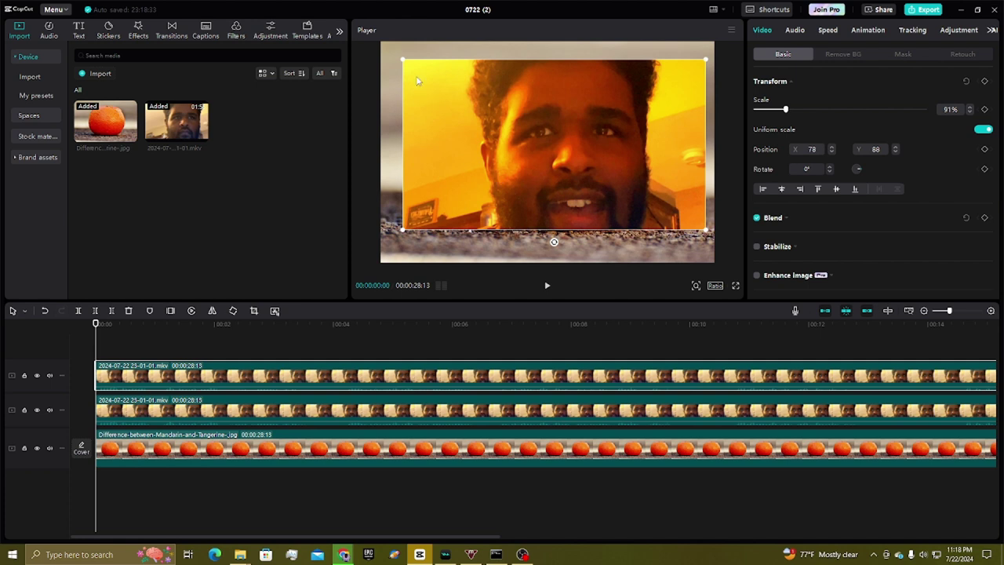
drag(403, 60, 384, 45)
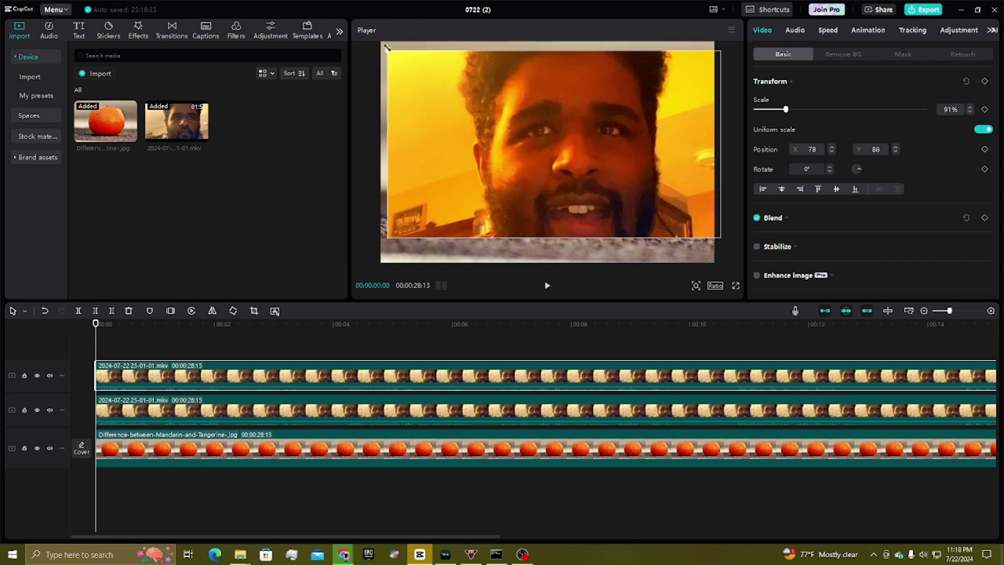
drag(426, 97, 419, 98)
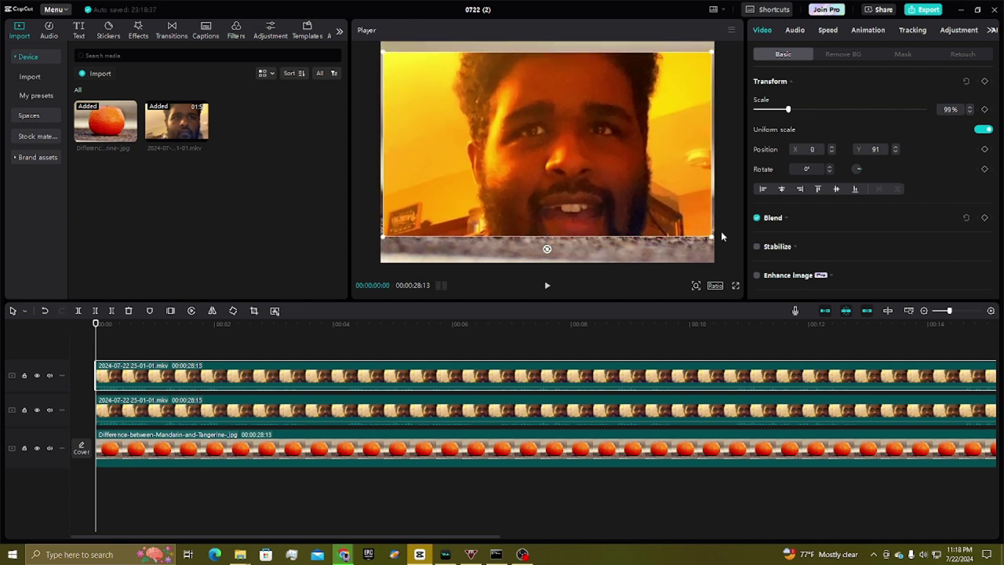
drag(712, 236, 715, 237)
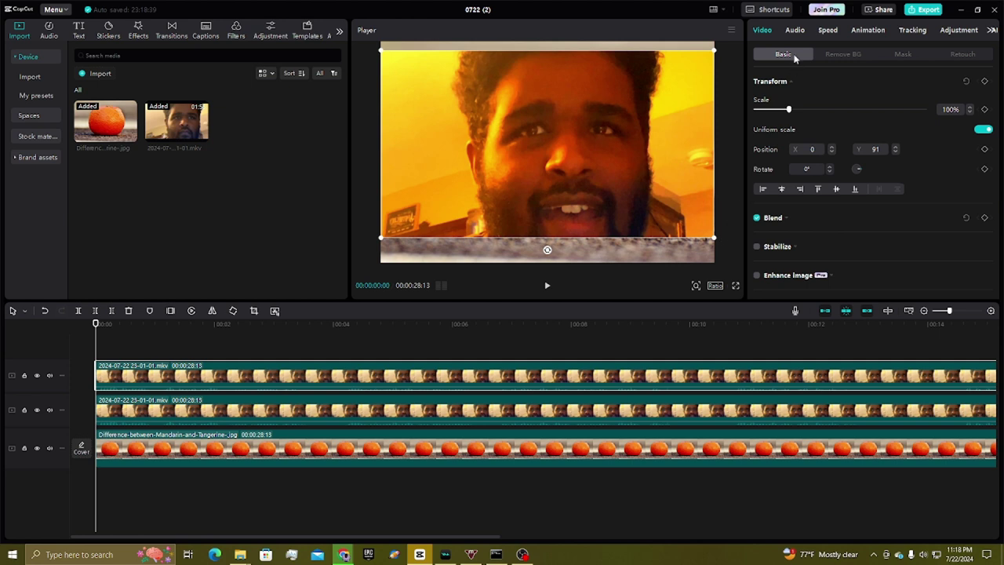
Apply a Circle mask to the top webcam clip around the right-hand eye, sized 210 by 119 at X 213, Y 56, with feather 3
click(848, 52)
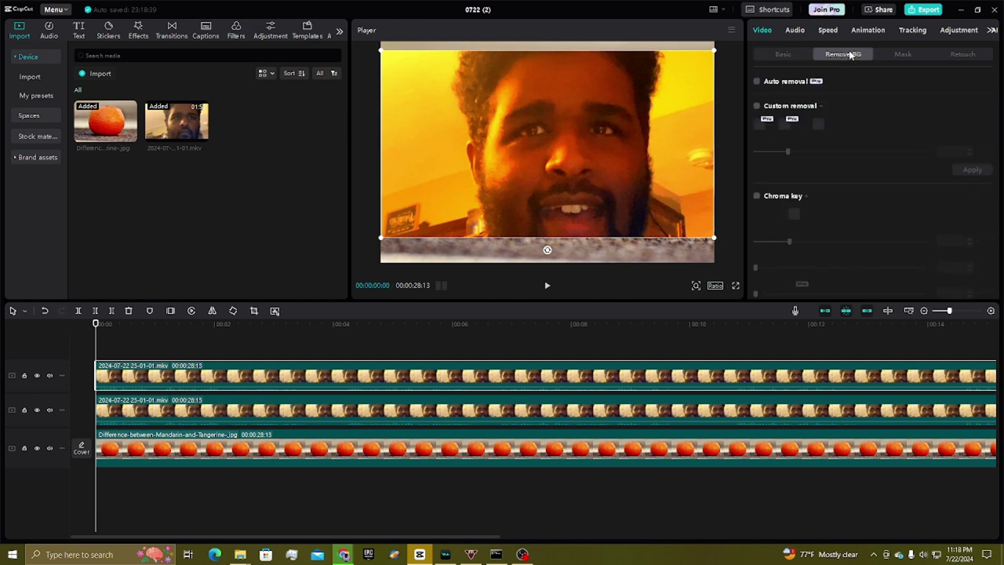
click(894, 55)
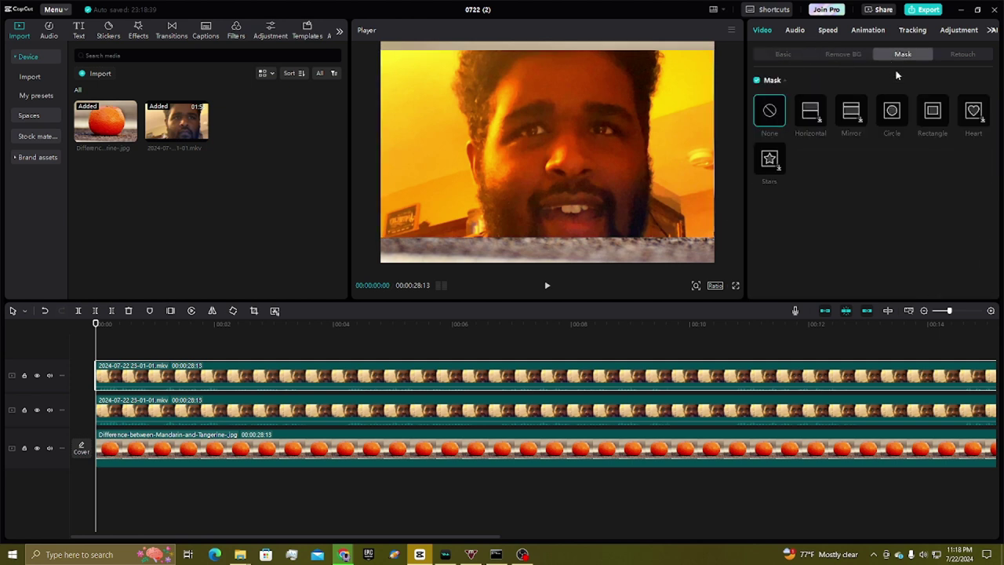
click(887, 118)
drag(555, 163, 613, 146)
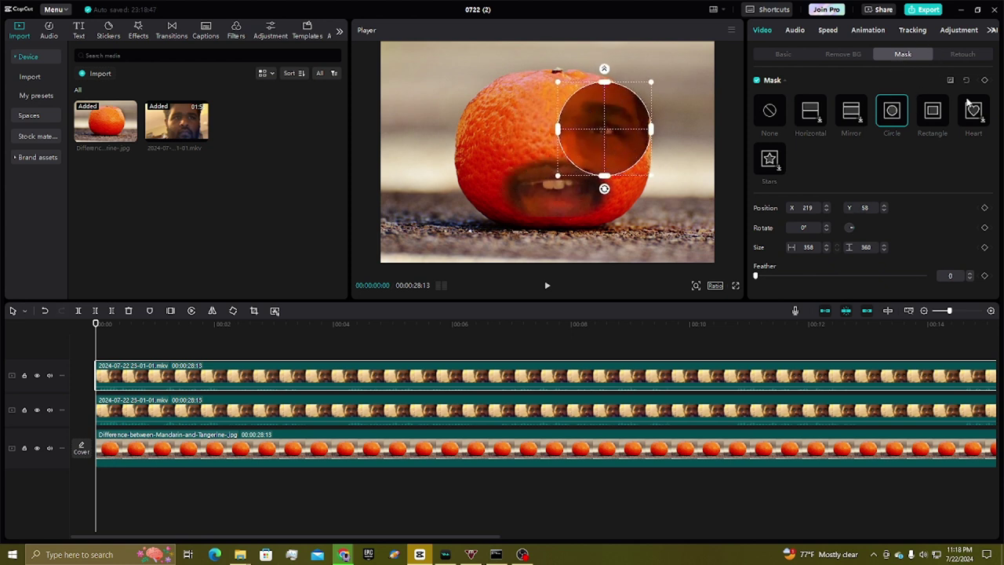
drag(604, 83, 631, 134)
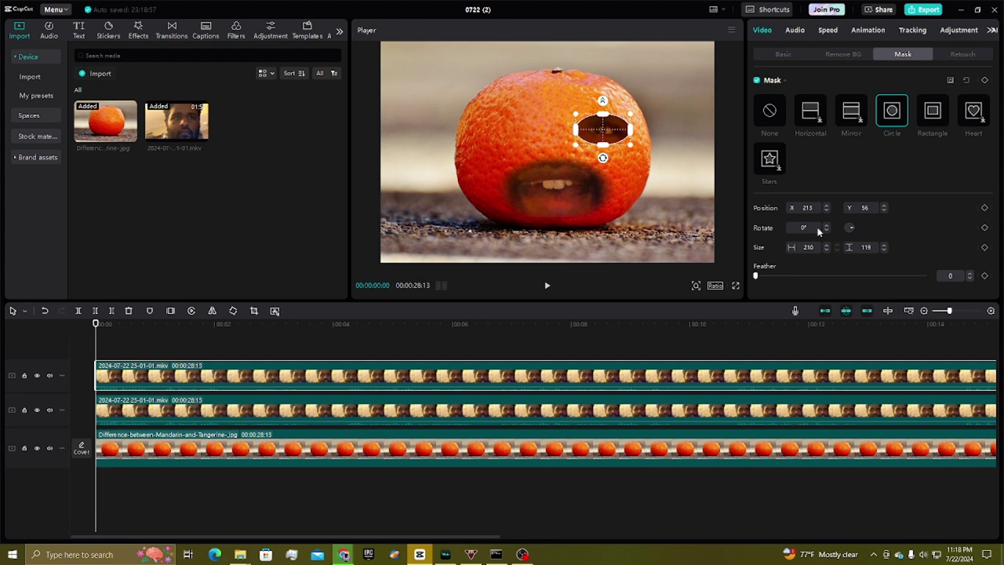
click(951, 275)
key(Return)
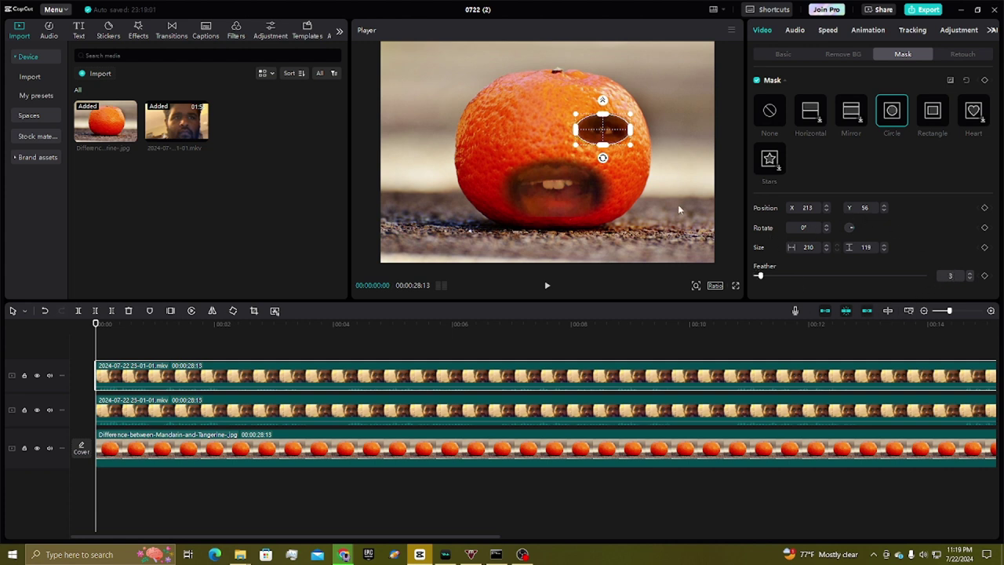
Scale the masked eye clip to 126% and position it on the tangerine at X -313, Y 88
click(786, 54)
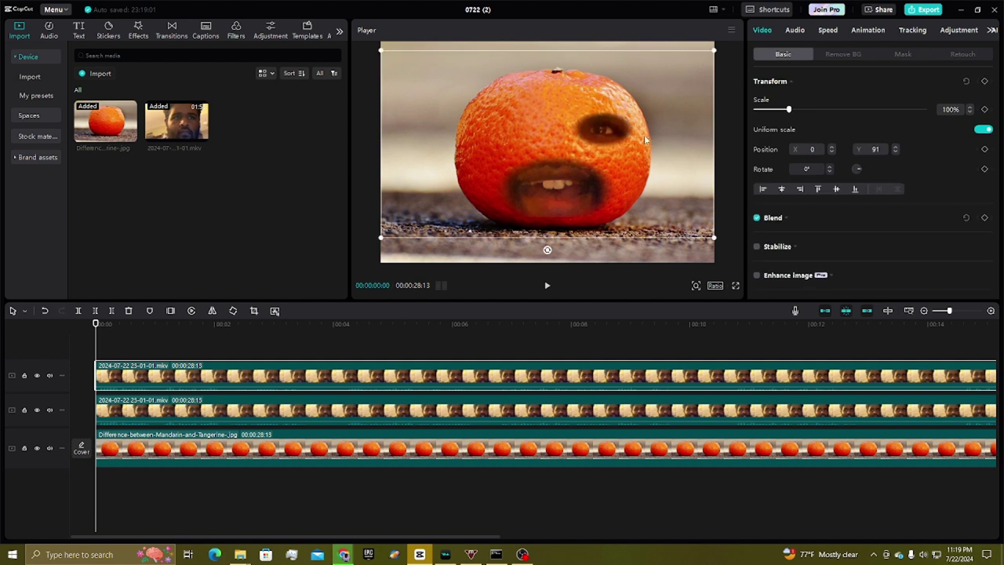
drag(703, 54, 723, 41)
drag(570, 148, 568, 148)
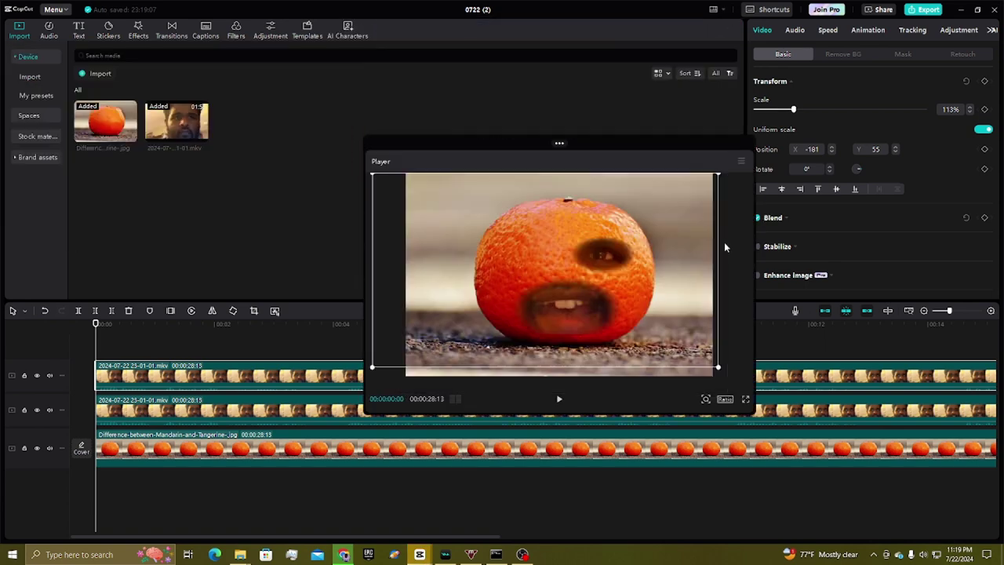
drag(666, 153, 643, 55)
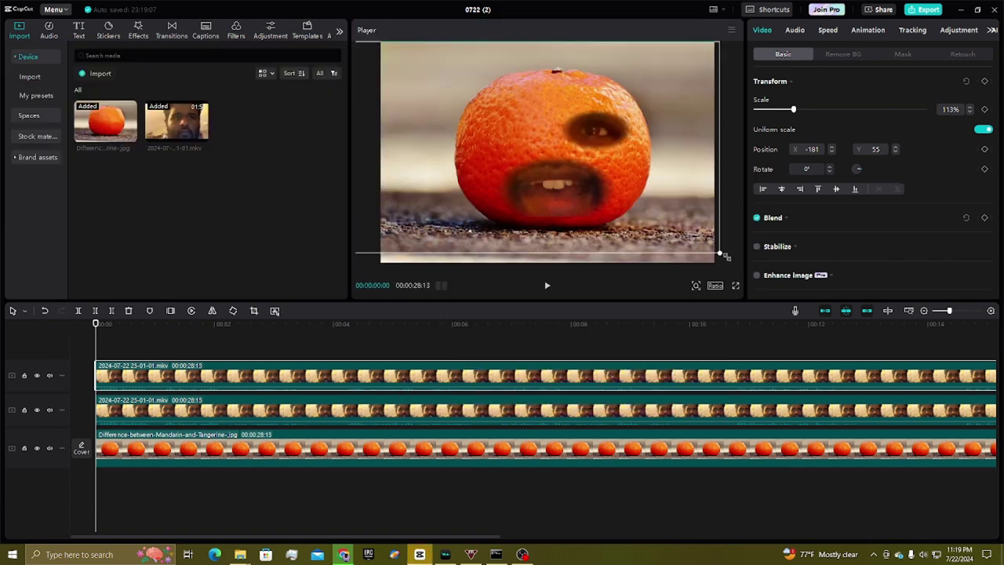
mouse_move(720, 252)
mouse_down()
mouse_move(751, 278)
mouse_move(730, 262)
mouse_up()
drag(645, 184, 674, 169)
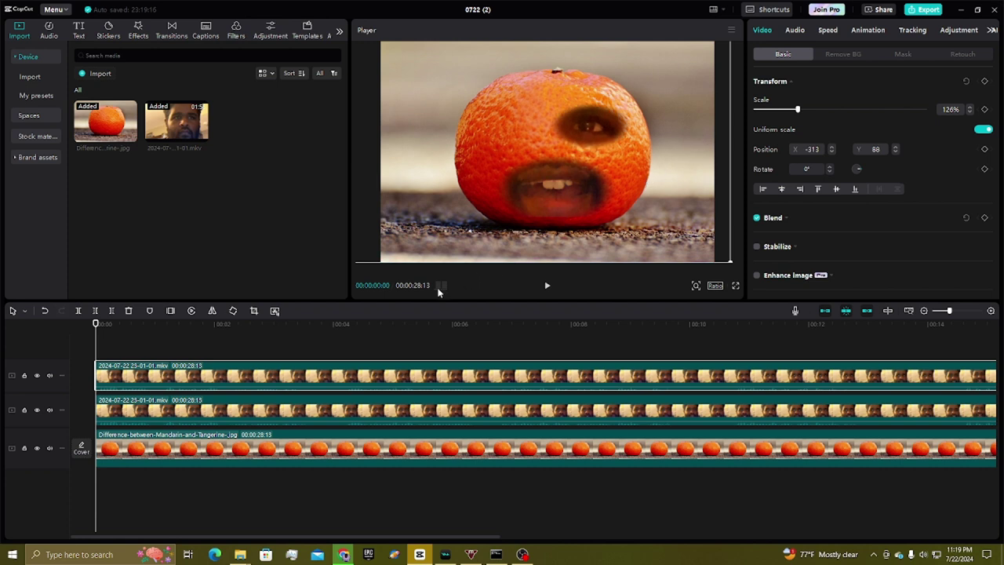
Duplicate the masked eye clip onto a new track and move the copy to X -1107, Y 88 as the second eye
key(ctrl+v)
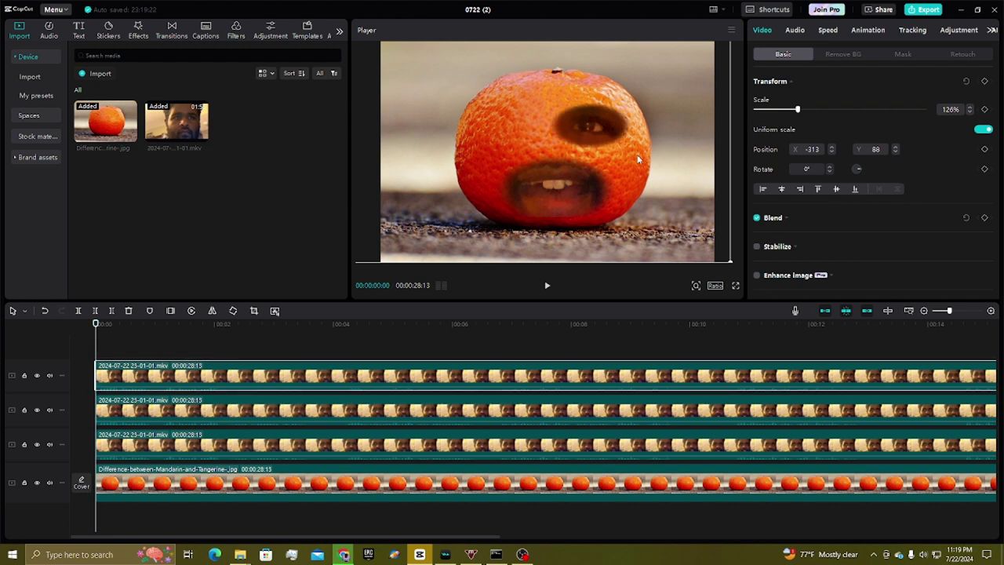
drag(593, 161, 568, 157)
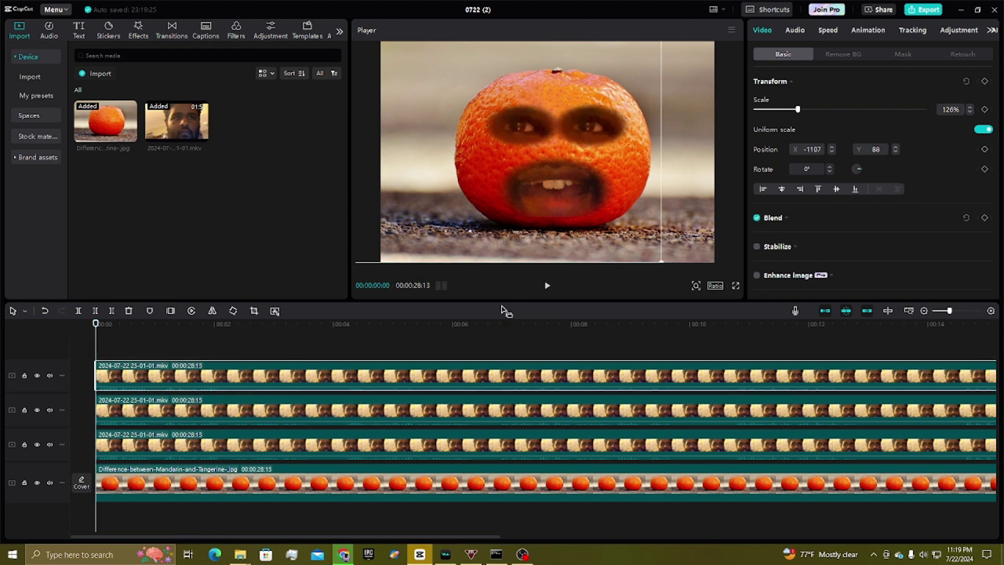
Select all three webcam clips and intensify green by sliding the green curve's highlight point inward to about 57% of the width
drag(205, 359, 208, 451)
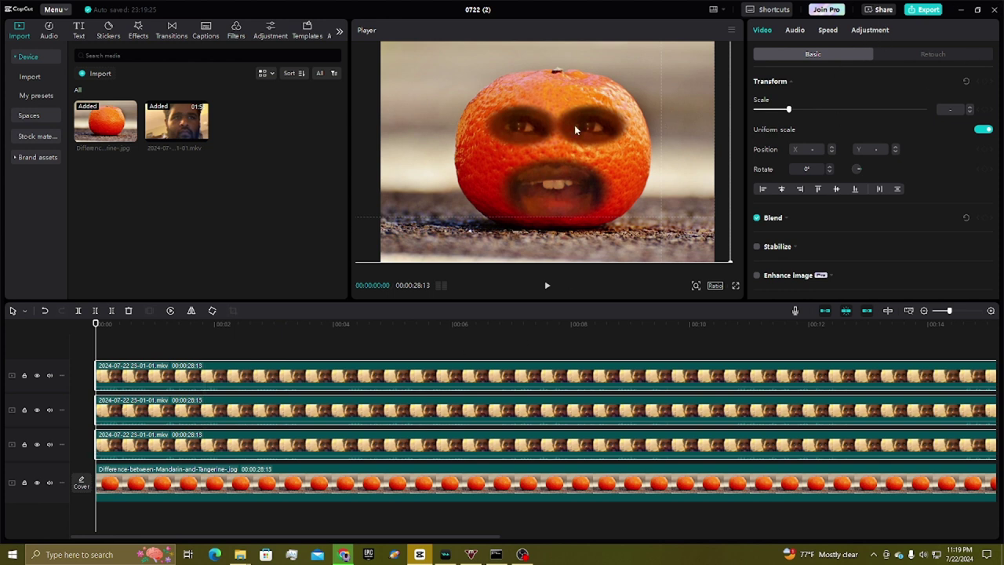
click(867, 30)
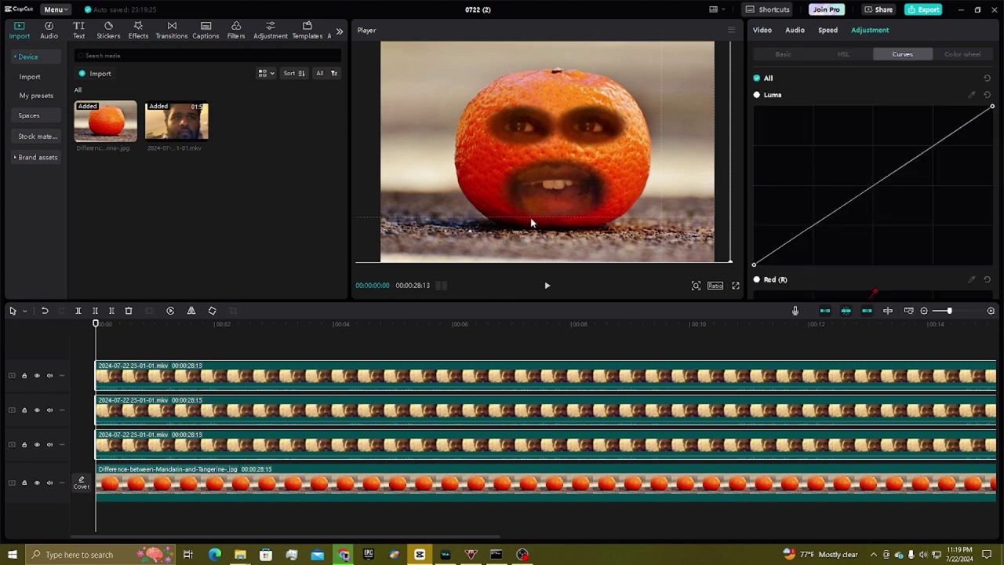
scroll(902, 133, down, 5)
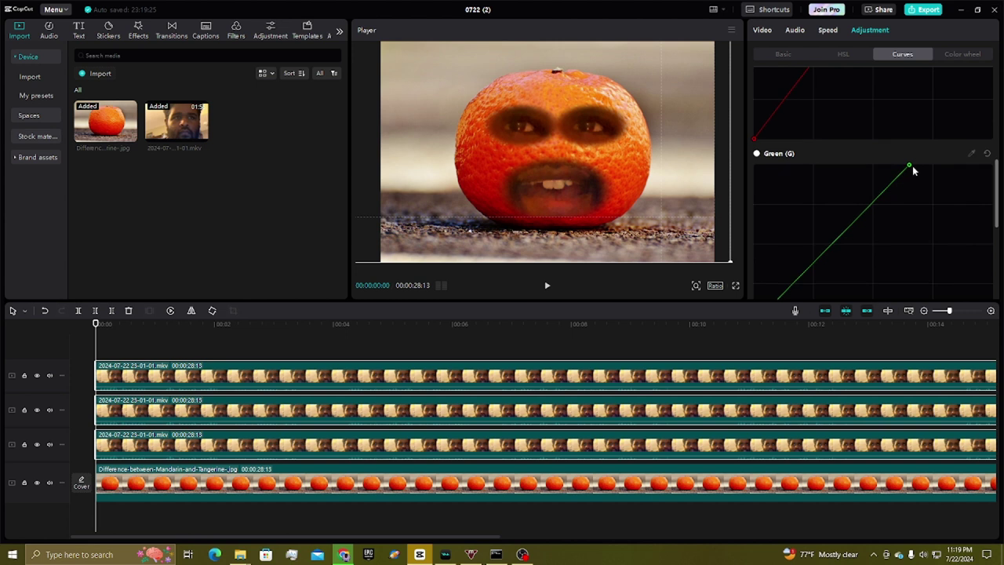
drag(910, 166, 889, 137)
scroll(890, 137, down, 4)
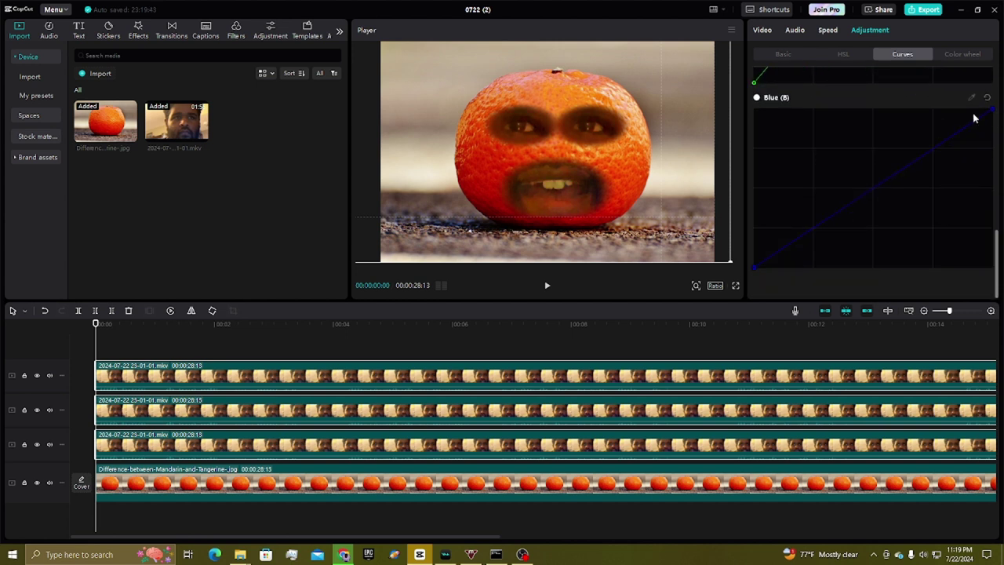
click(997, 116)
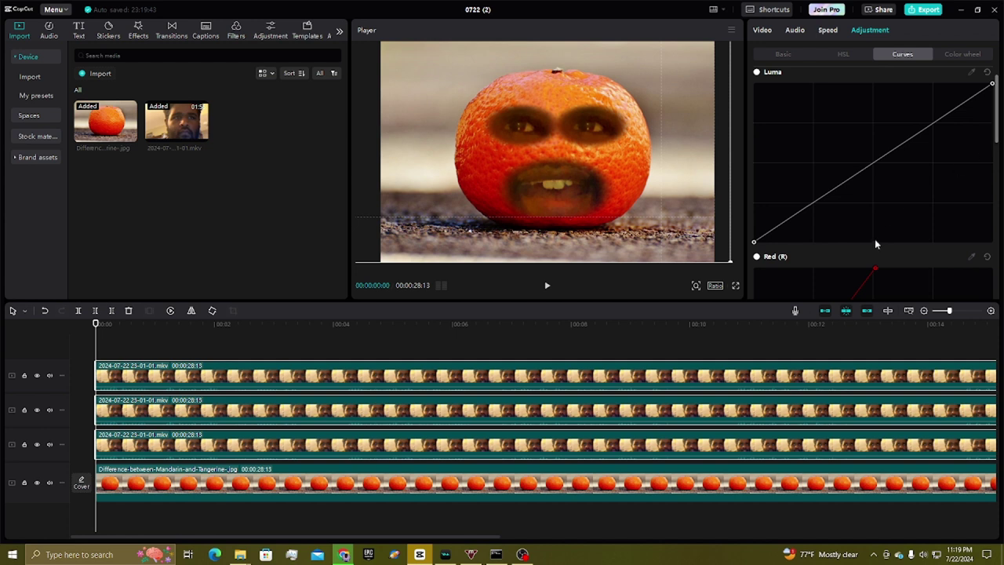
Slide the three clips' red curve highlight point inward to about a third of the width and the green one to about 54%
drag(874, 269, 834, 249)
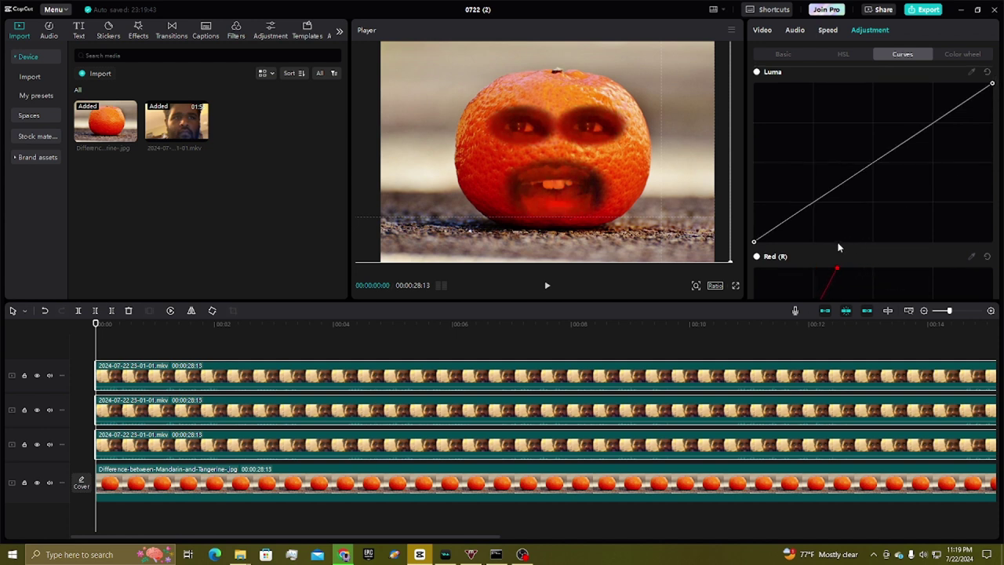
scroll(863, 204, down, 5)
scroll(884, 157, up, 1)
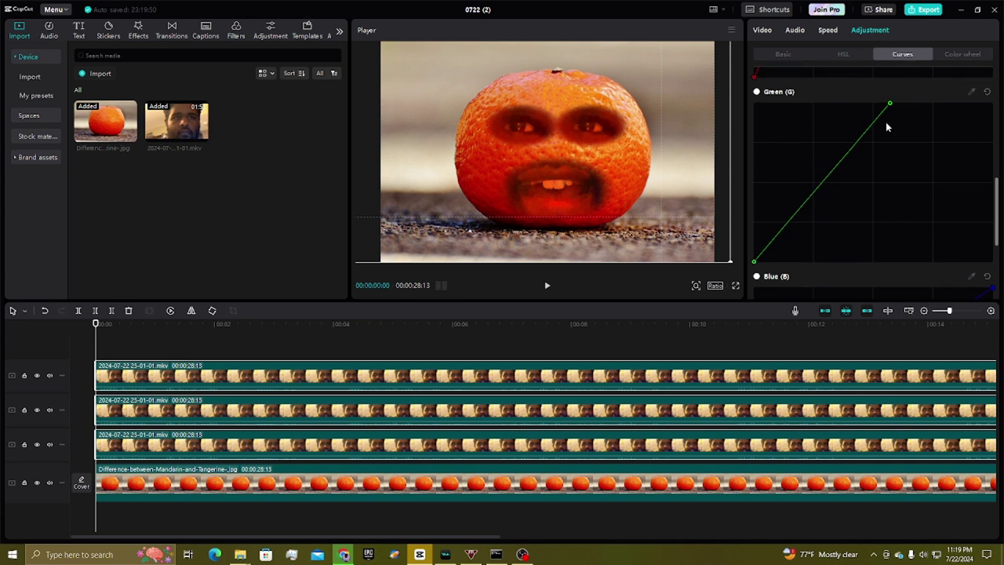
drag(890, 105, 866, 261)
drag(880, 186, 883, 128)
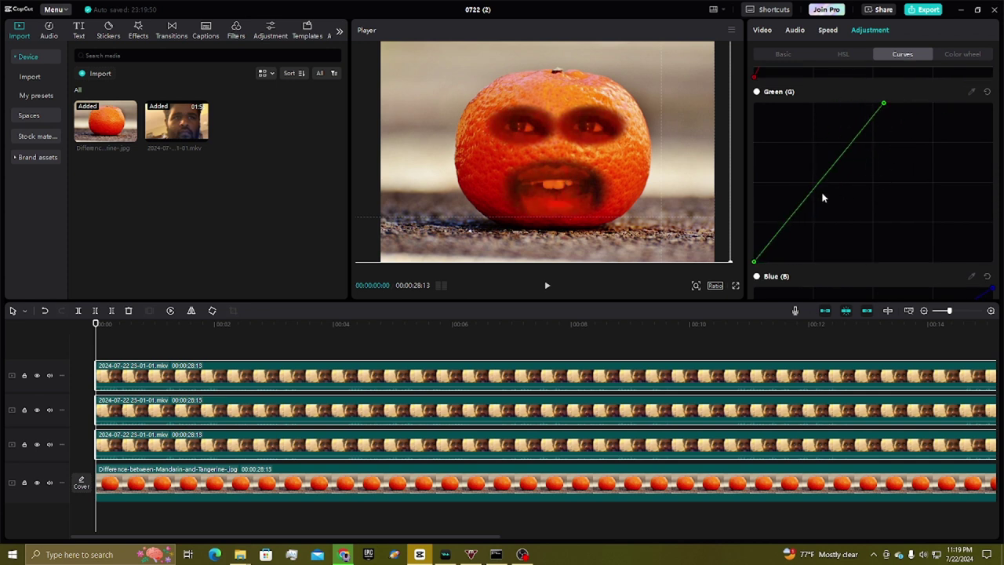
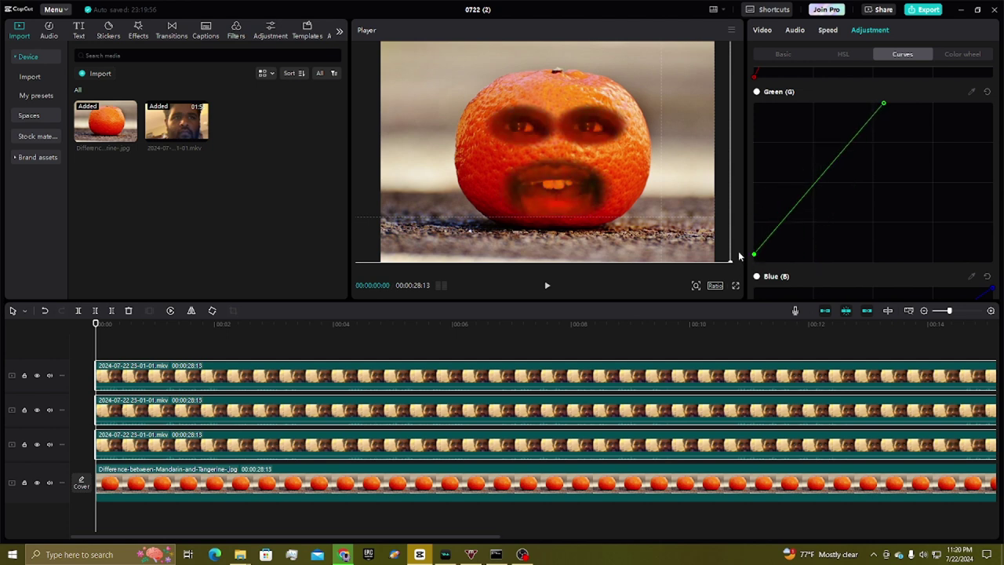
Select the two eye clips and brighten them by sliding the luma curve's highlight point inward to about 46% of the width
scroll(801, 225, down, 3)
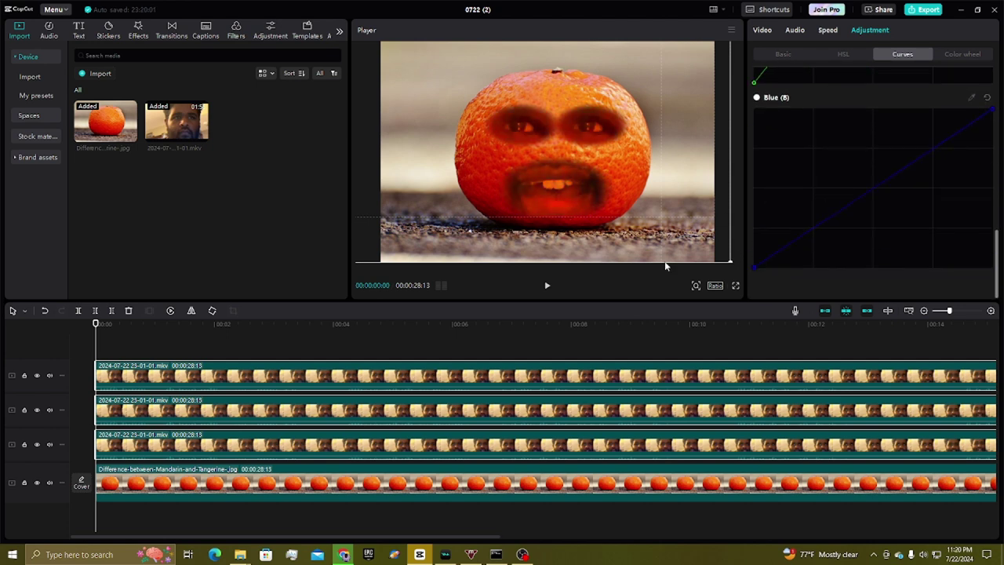
click(435, 366)
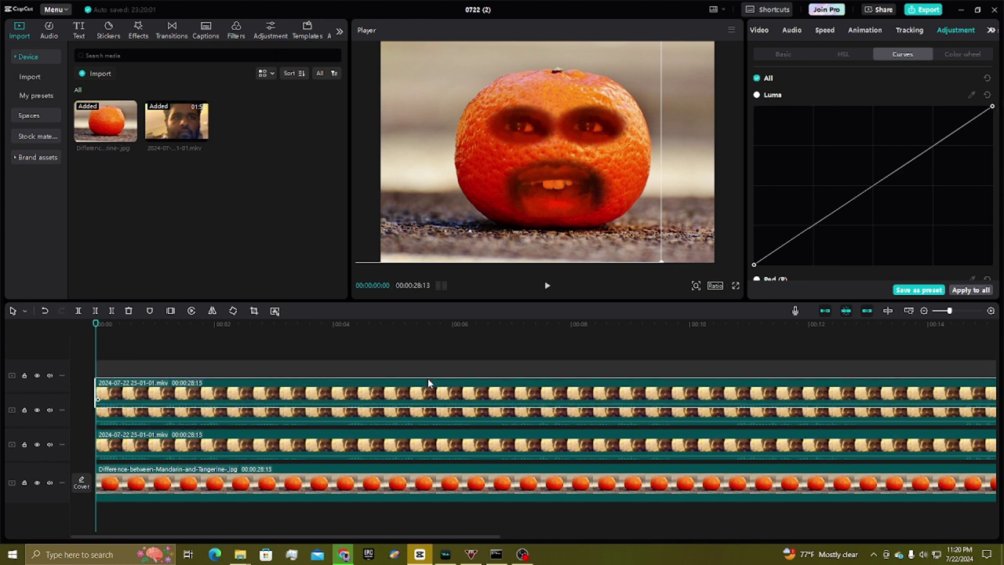
click(408, 400)
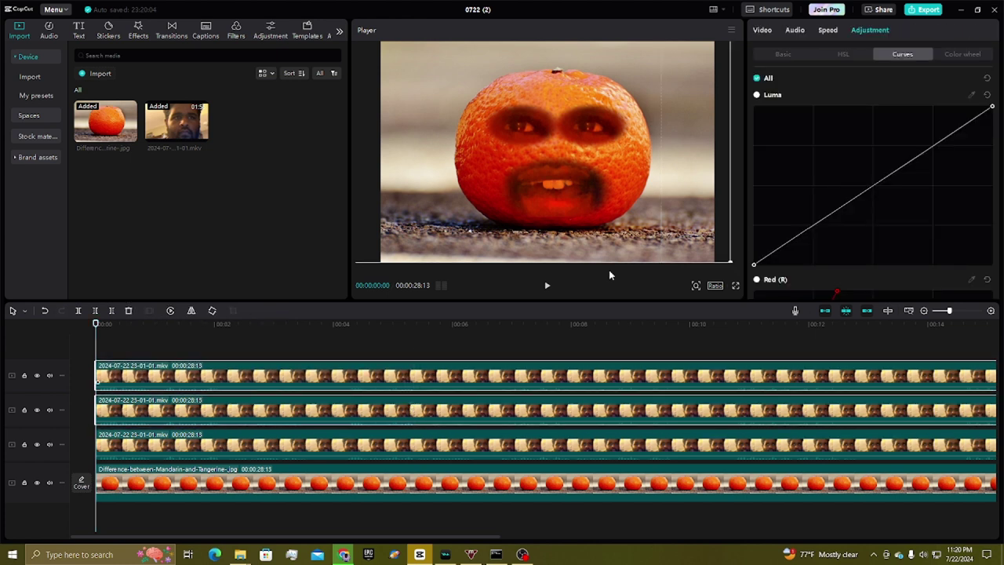
drag(992, 106, 865, 99)
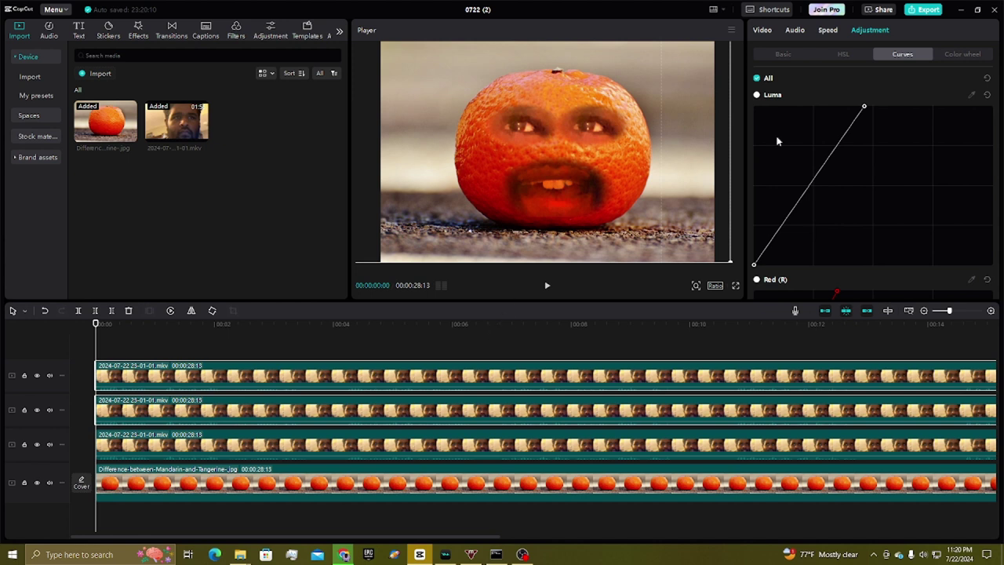
mouse_move(865, 103)
mouse_down()
mouse_move(846, 102)
mouse_move(864, 94)
mouse_up()
click(545, 286)
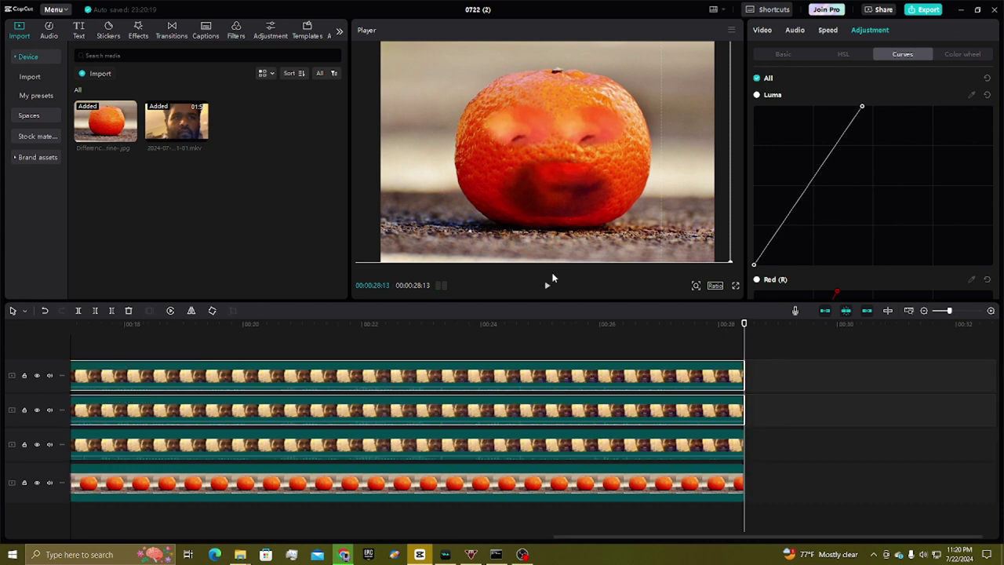
click(643, 343)
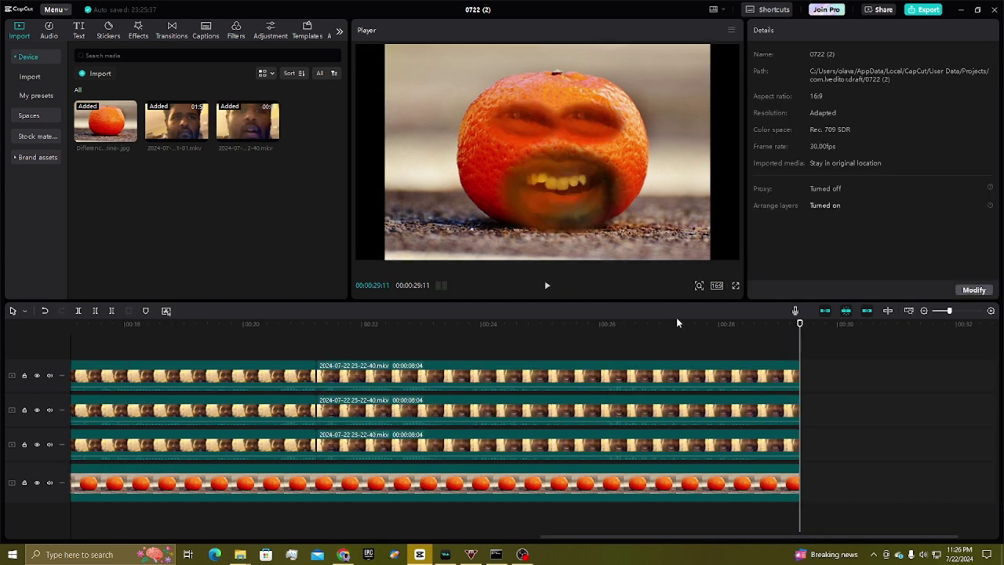
Play back the extended tangerine sequence around the join between the two webcam recordings
drag(802, 340, 448, 330)
click(323, 357)
click(550, 285)
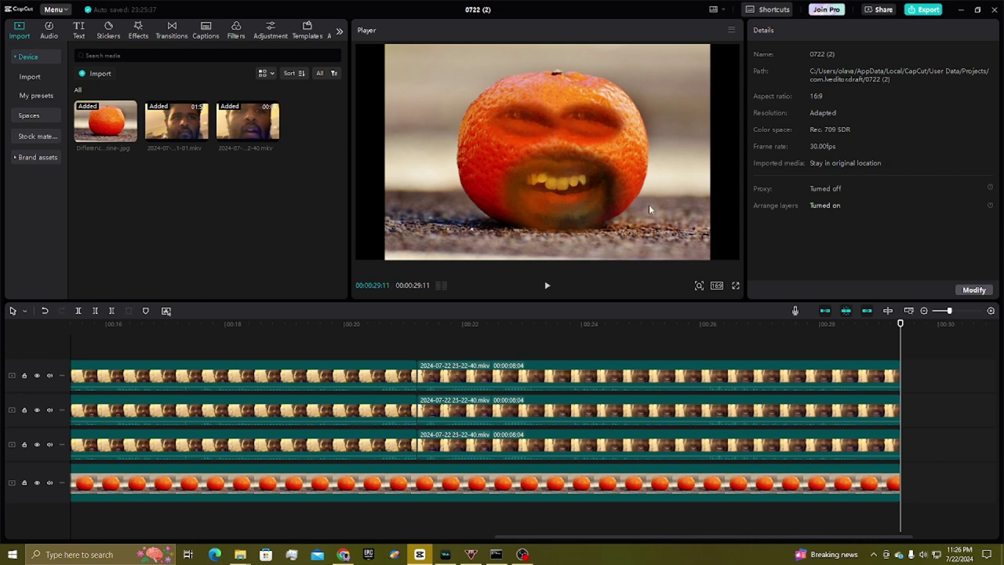
Export the tangerine video as 0722 (2) at 1080P, recommended bit rate, H.264, mp4 and 30fps
click(928, 11)
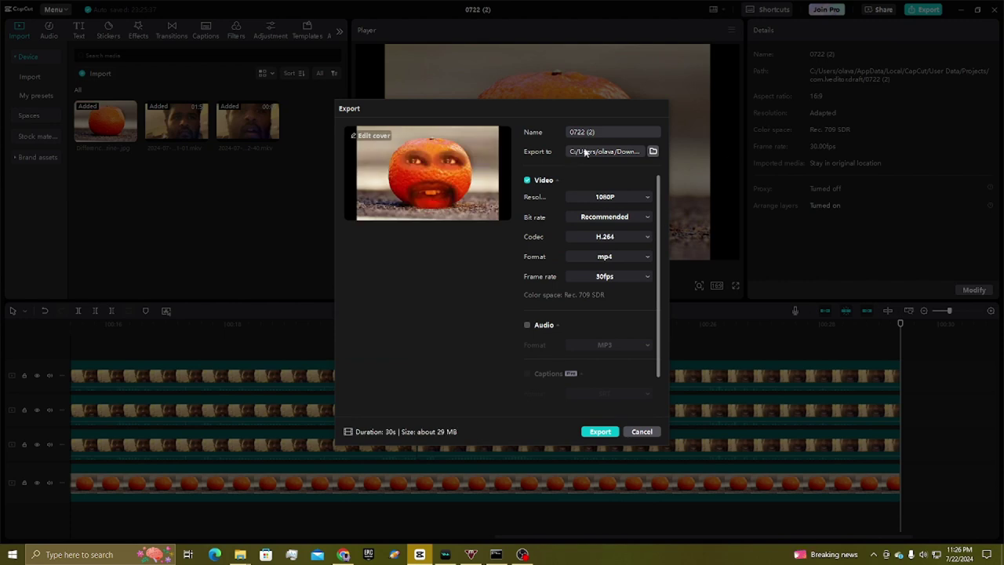
click(592, 433)
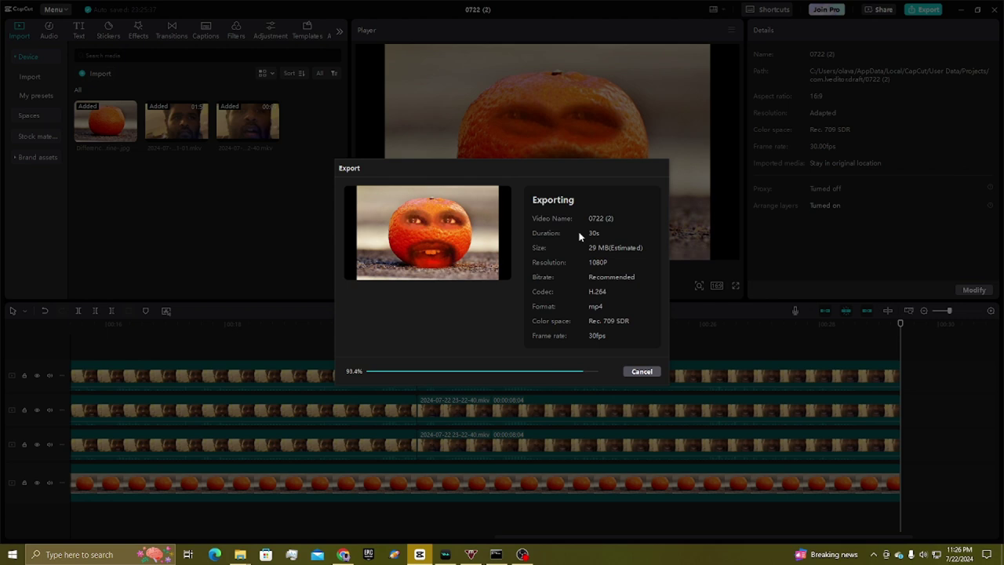
click(398, 191)
click(638, 430)
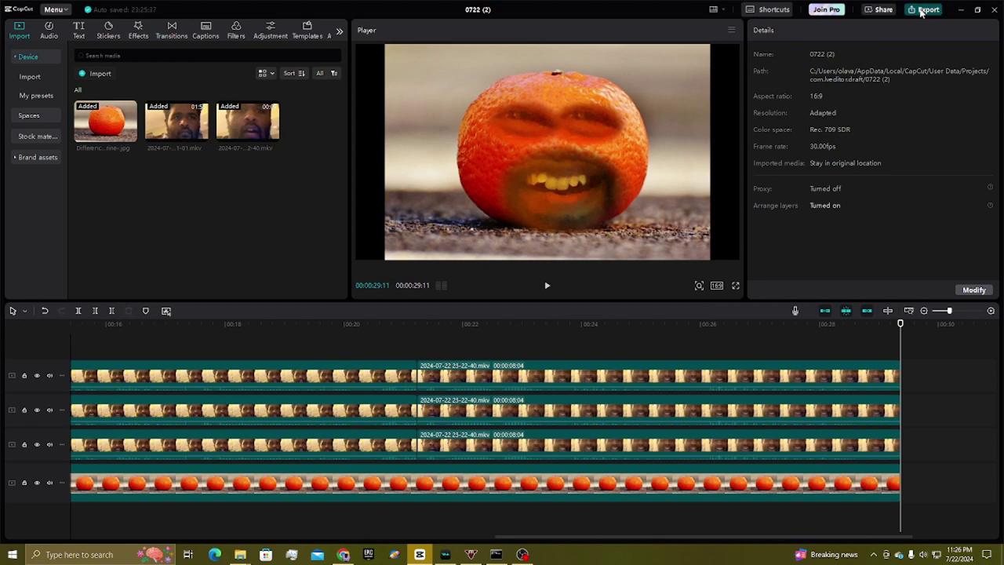
click(922, 10)
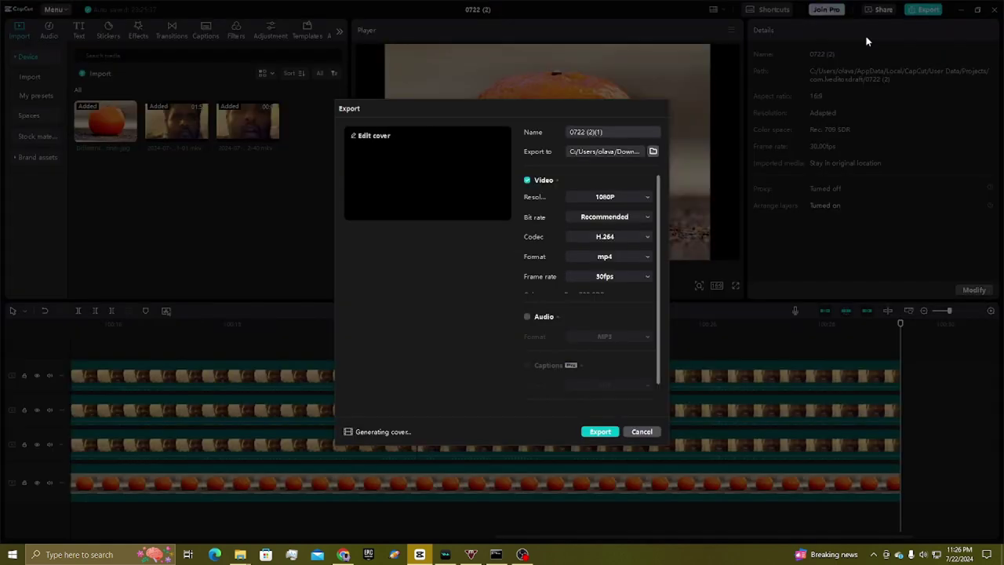
click(653, 152)
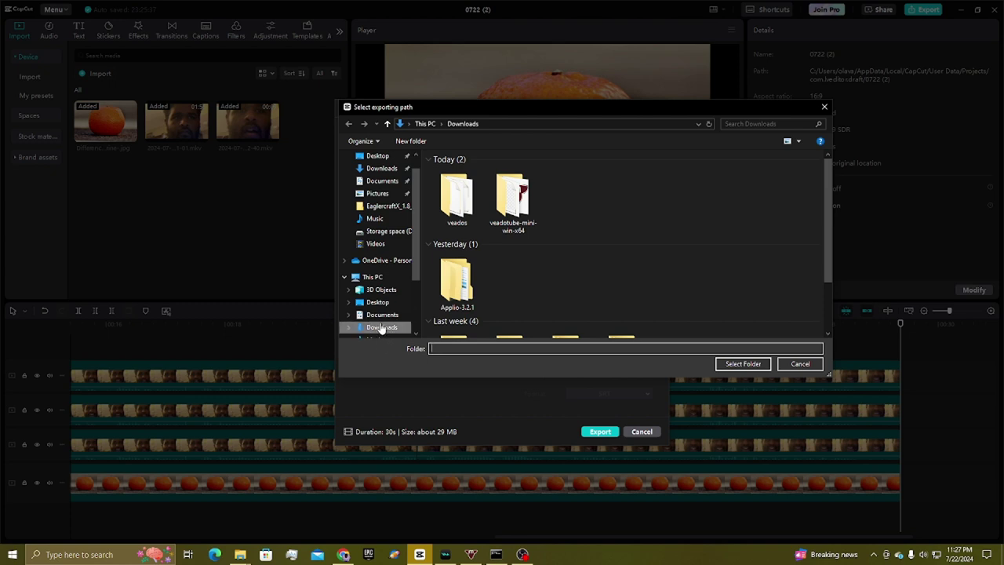
click(745, 363)
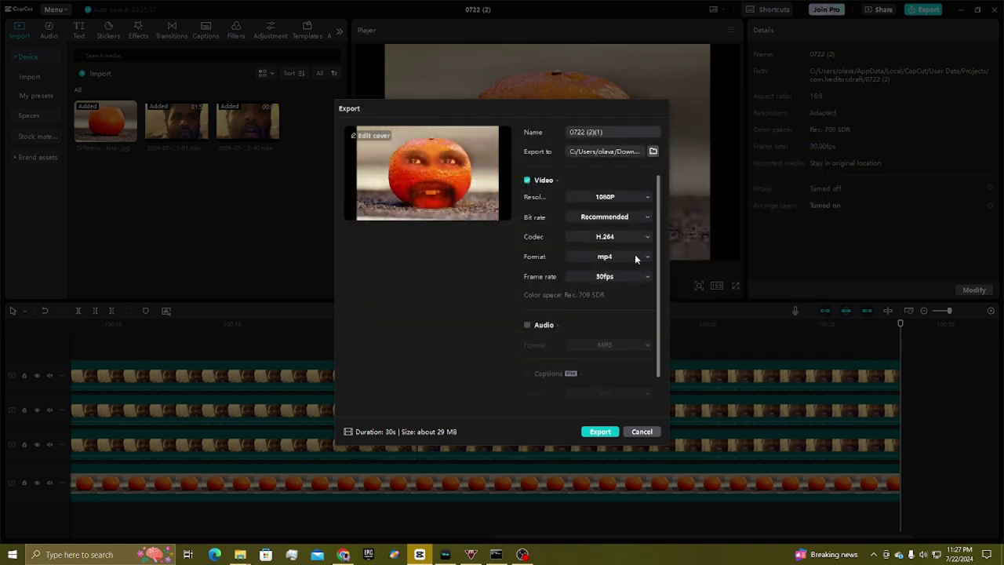
click(642, 431)
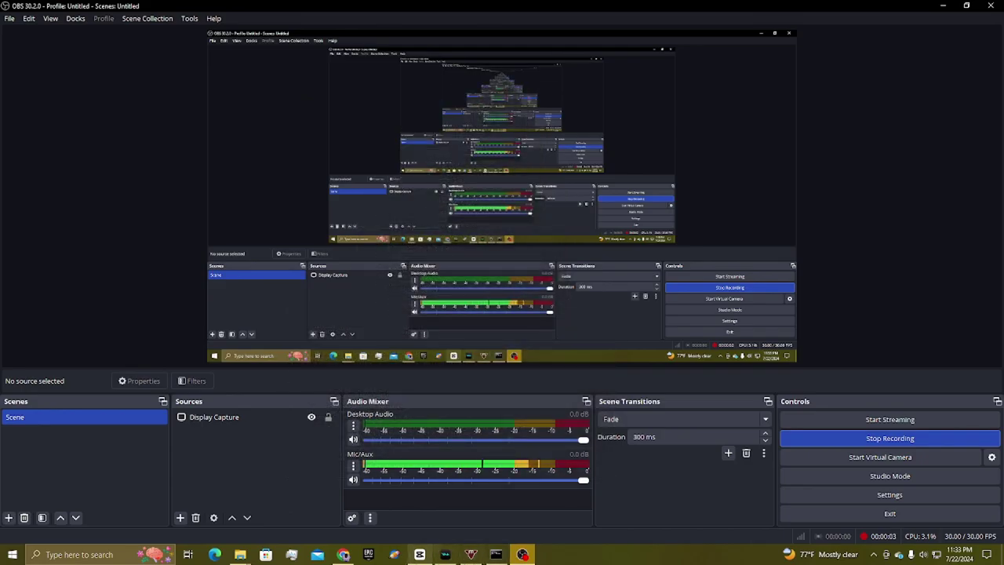
Switch from OBS to CapCut and import the videos 0722 (2) and 0722 (2)(1) from Downloads into the empty project
key(alt+Tab)
click(262, 183)
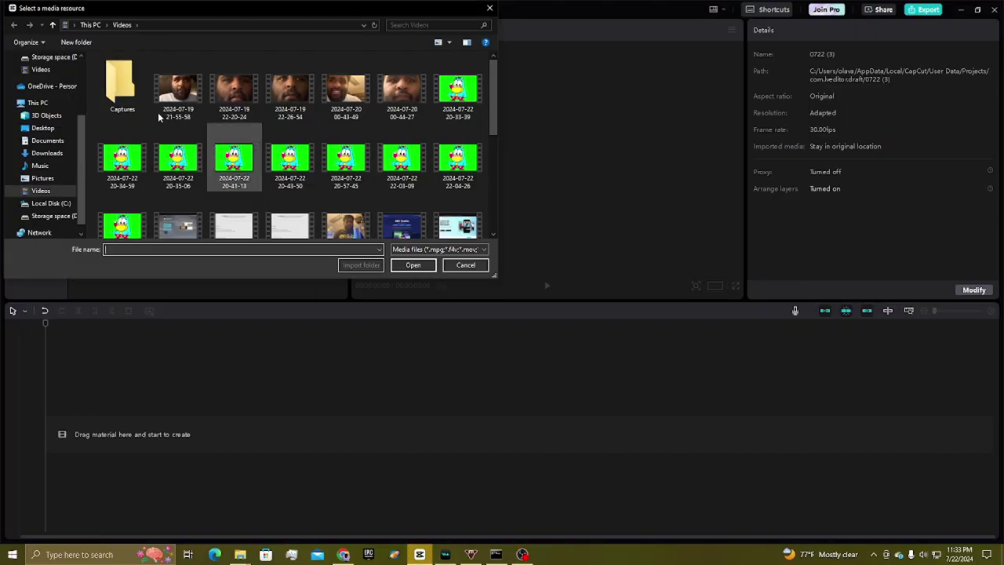
click(47, 153)
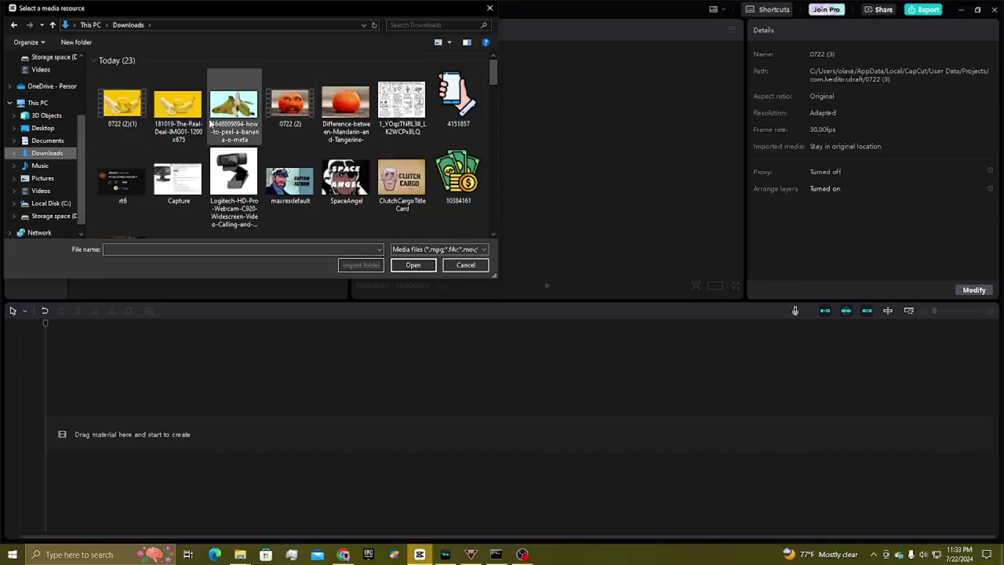
click(282, 103)
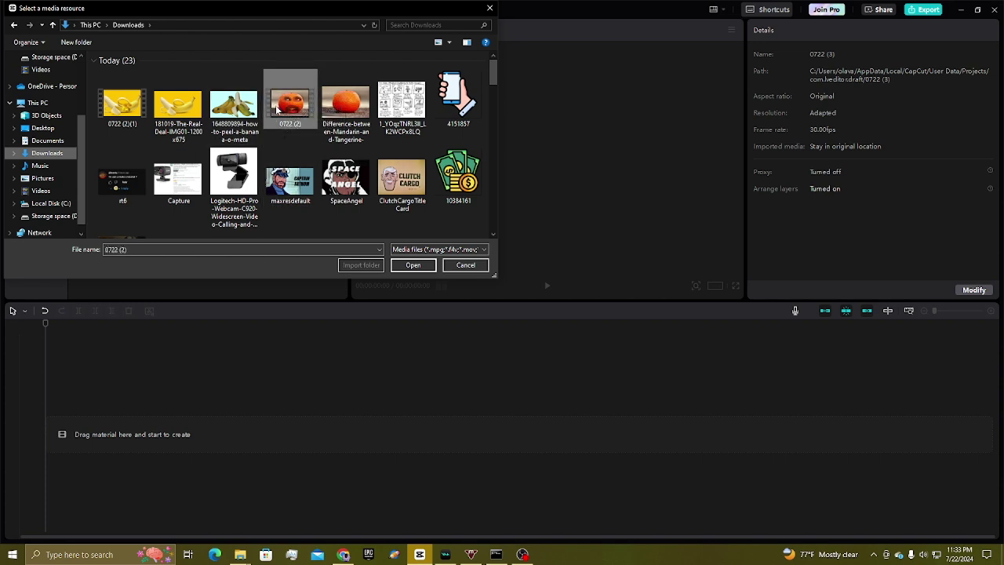
ctrl+click(138, 102)
click(412, 264)
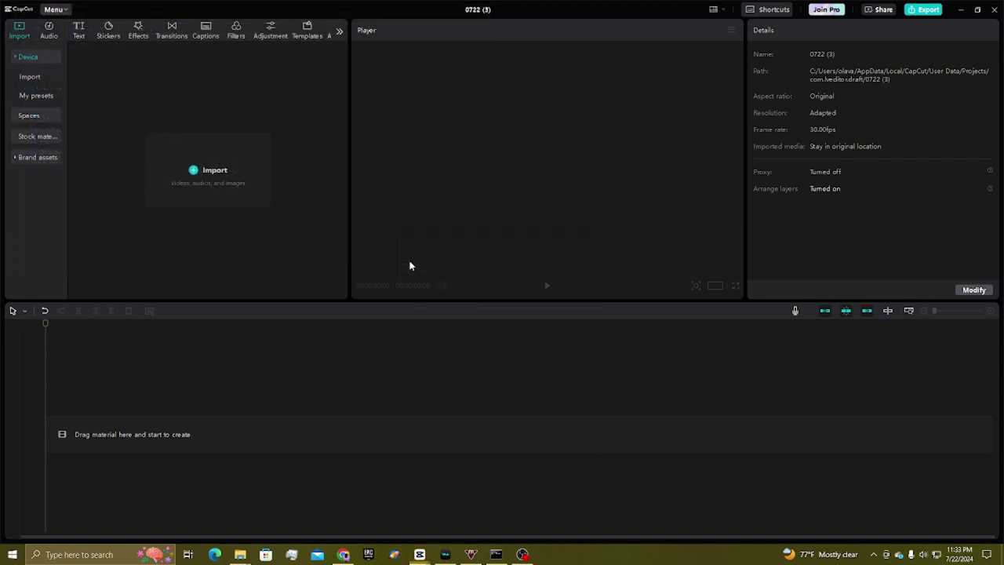
click(226, 188)
Place the tangerine video 0722 (2).mp4 at the start of the timeline and play it through to 00:00:13:12
drag(187, 140, 108, 428)
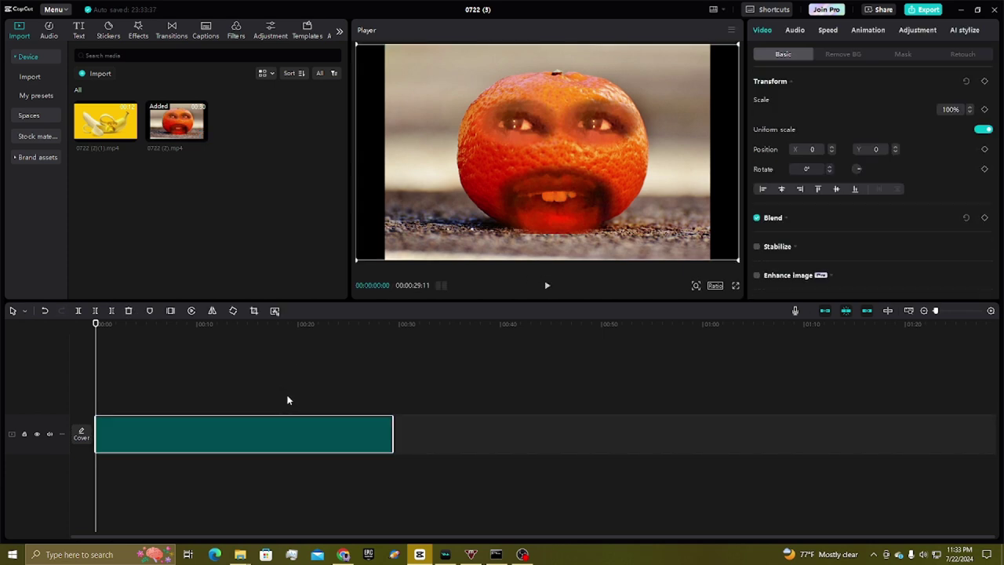
click(547, 285)
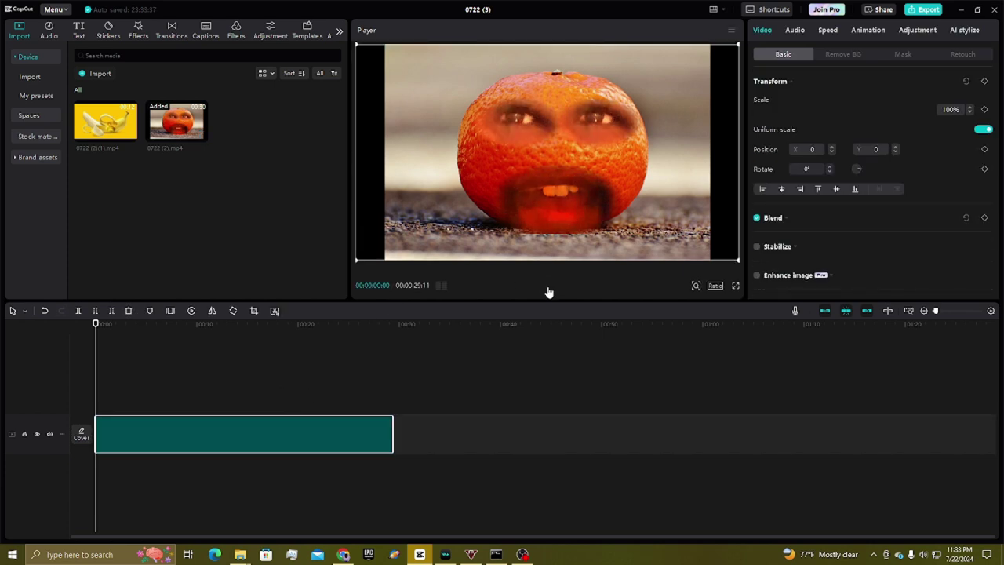
click(547, 286)
drag(211, 407, 148, 406)
click(547, 286)
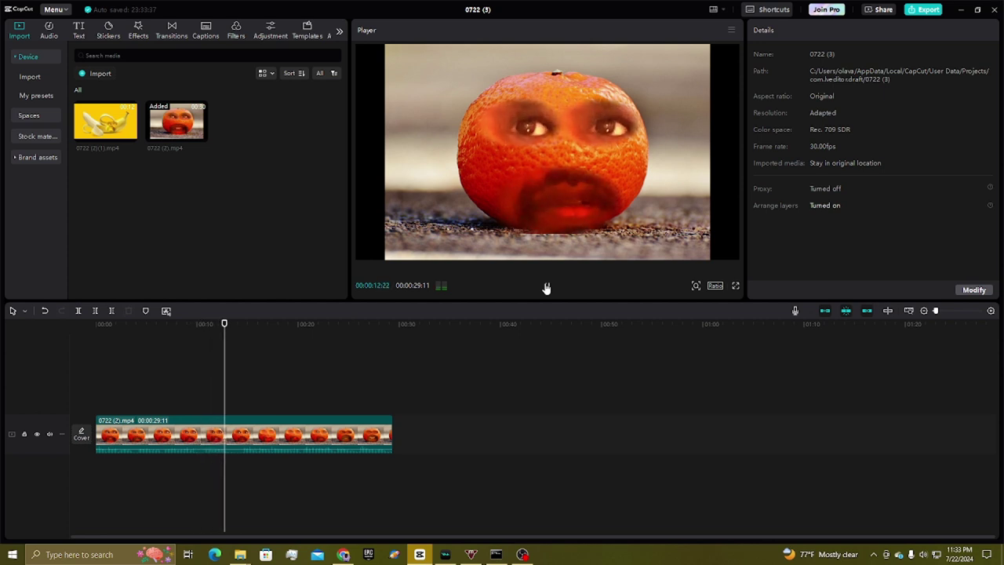
click(546, 287)
Split the tangerine clip at 00:00:13:12 and insert the banana video 0722 (2)(1).mp4 between its two halves
drag(108, 135, 234, 371)
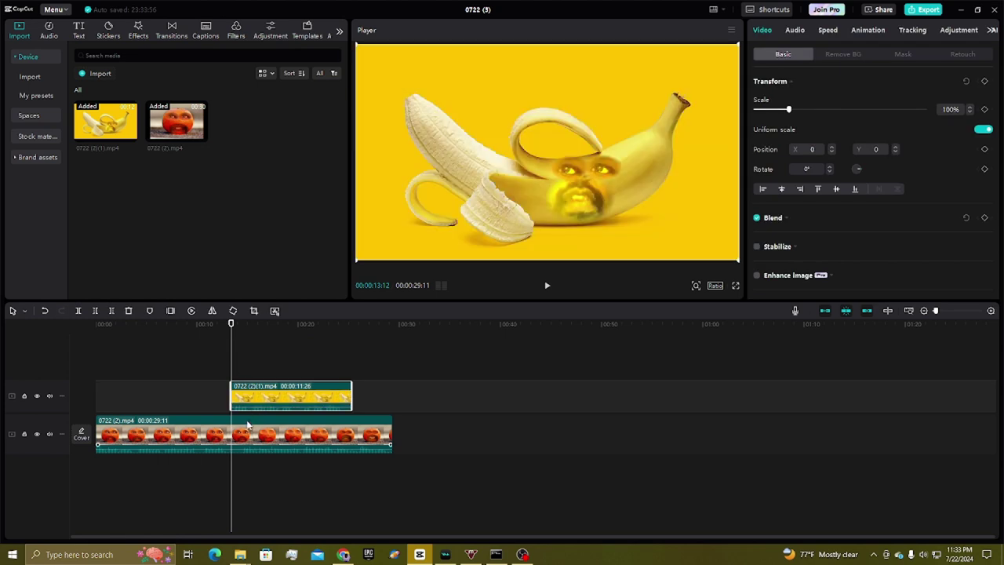
click(80, 310)
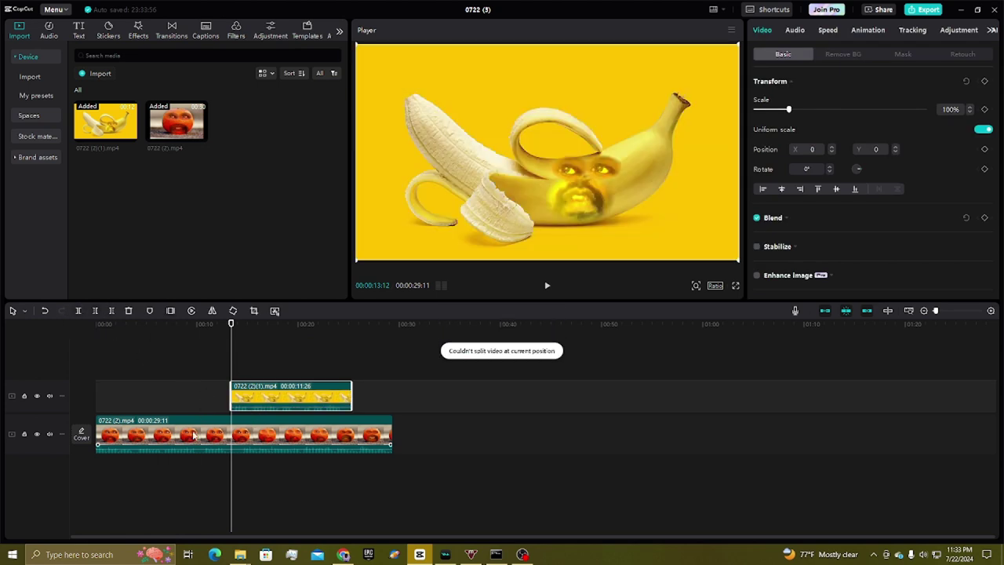
click(79, 311)
drag(260, 402, 263, 432)
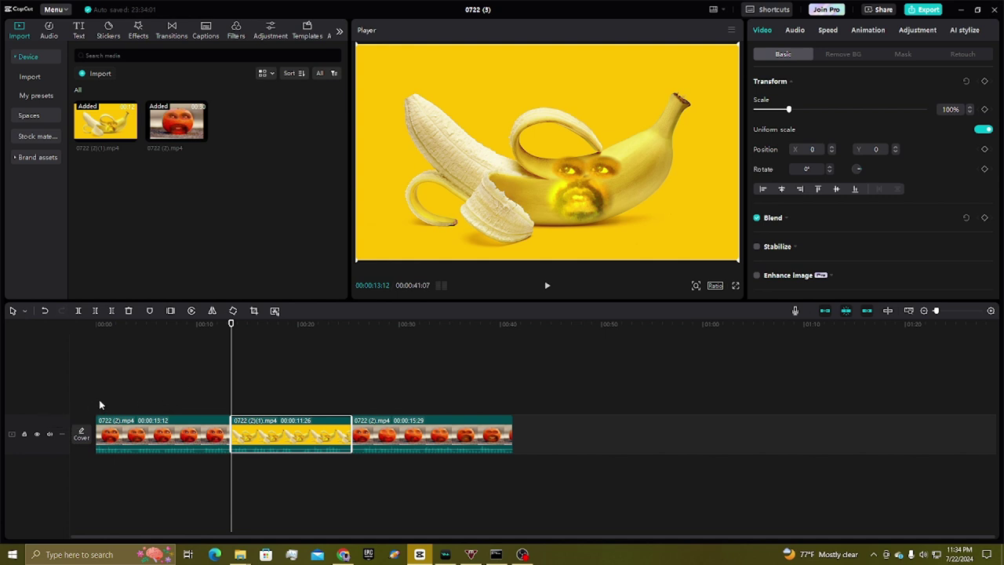
Play the banana clip to about 00:00:19:18, split it there and move the remainder onto the track above
click(547, 288)
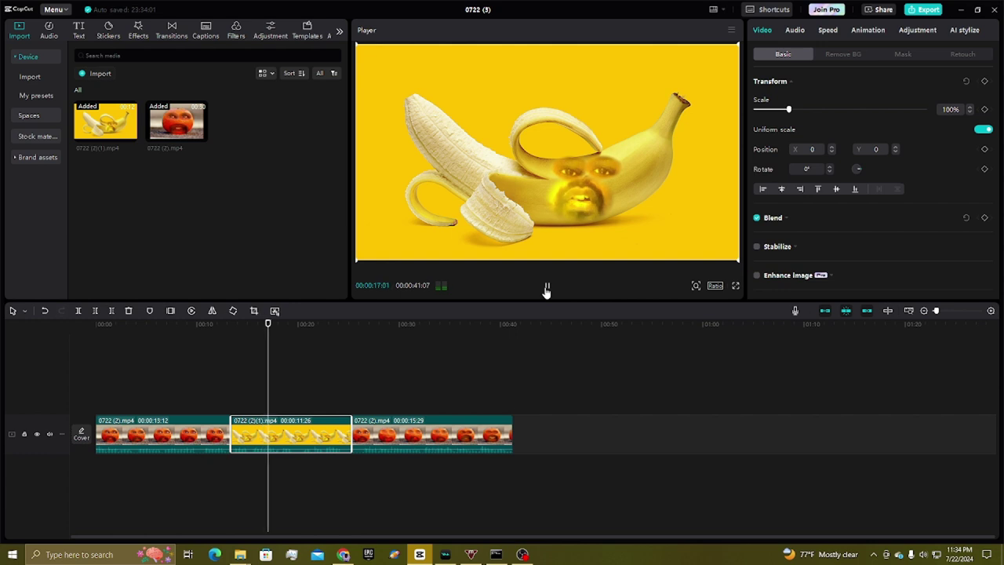
click(547, 288)
click(78, 311)
drag(339, 431, 407, 396)
Split the second tangerine section at 00:00:20:22 and remove the short piece before the cut
click(546, 286)
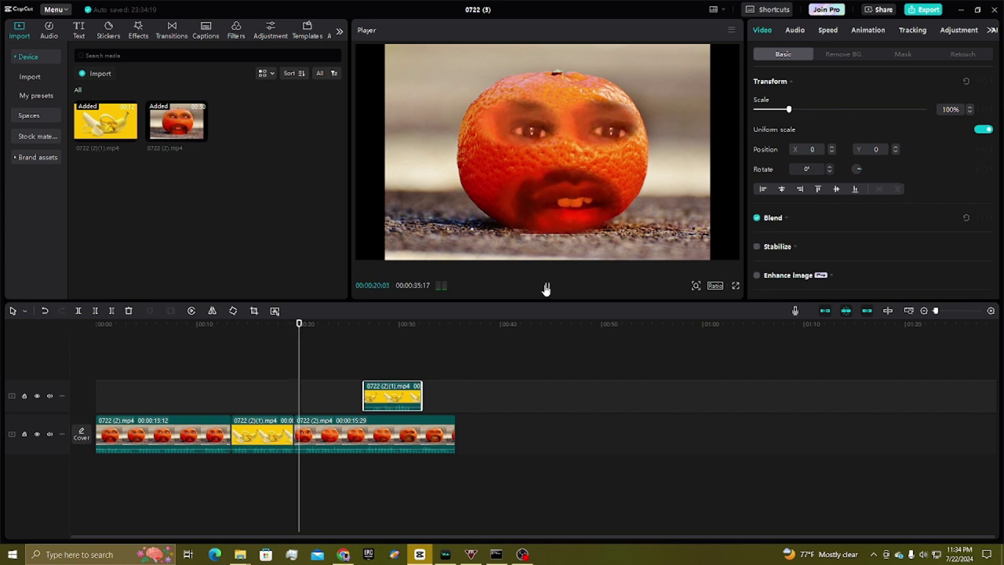
click(546, 287)
click(78, 310)
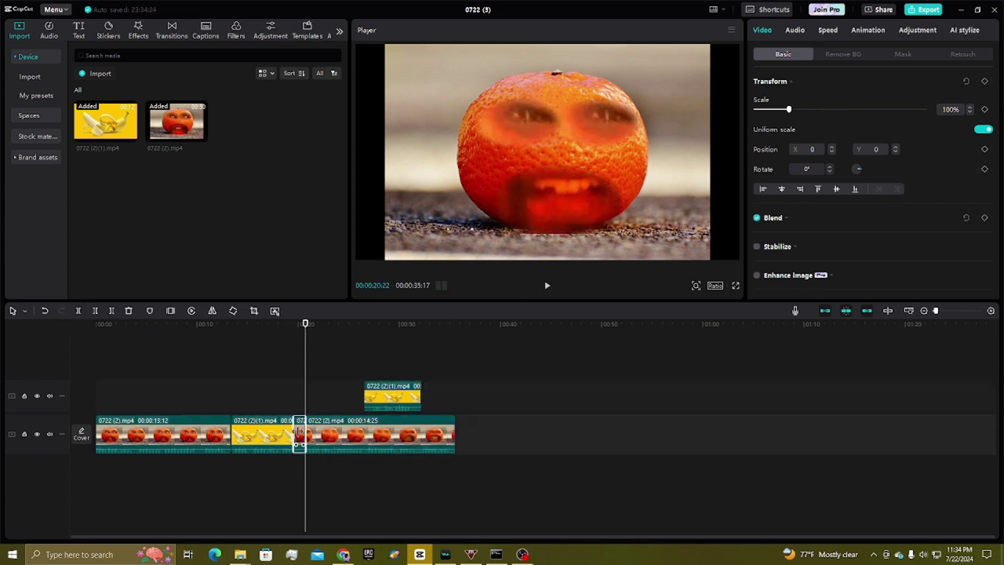
drag(300, 431, 302, 438)
click(272, 391)
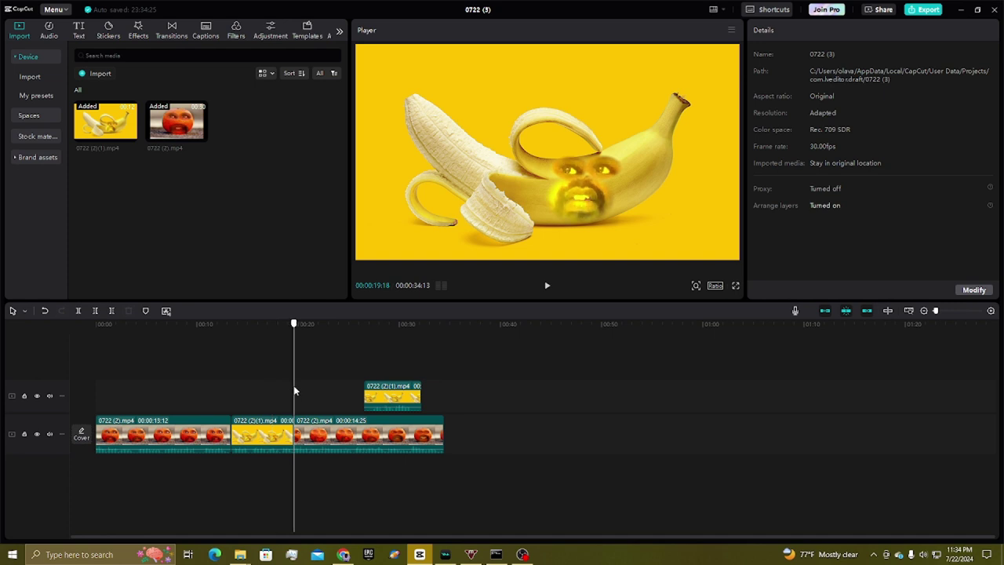
Play on past the cut and move the main track's banana clip onto the upper track, starting at about 00:00:19
click(549, 287)
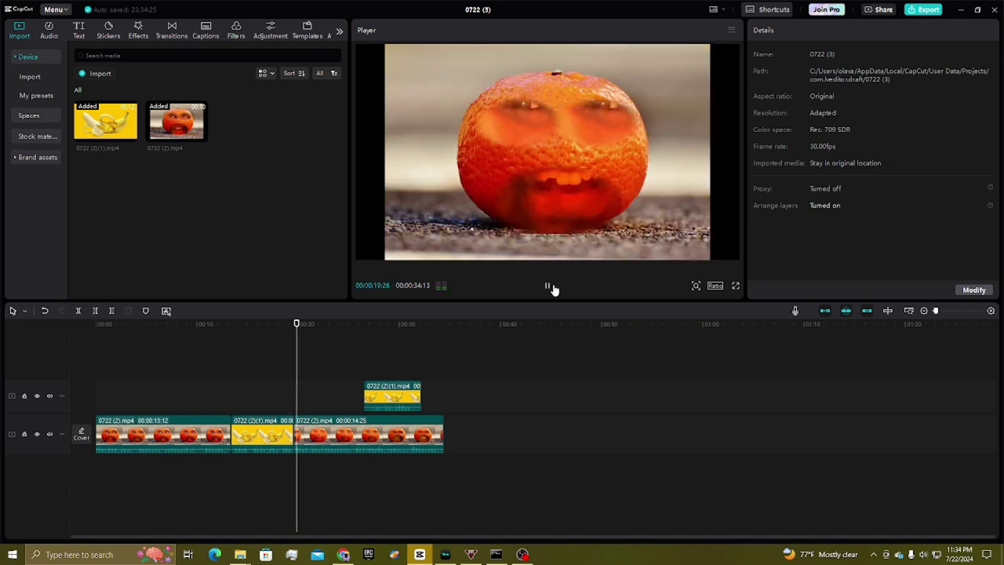
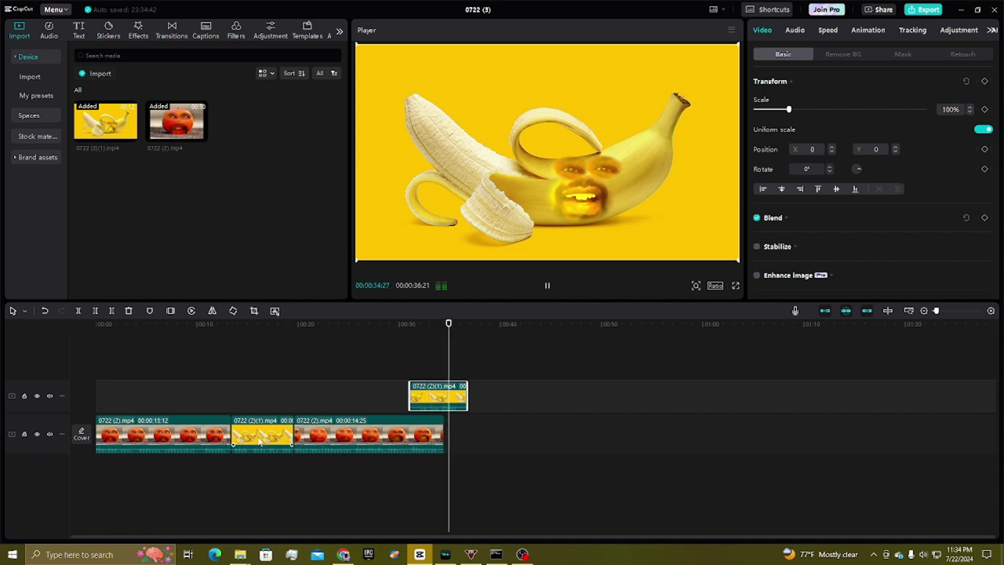
drag(275, 433, 336, 396)
Select both tangerine clips on the main track and apply the High voice filter to their audio
drag(394, 469, 172, 441)
click(795, 30)
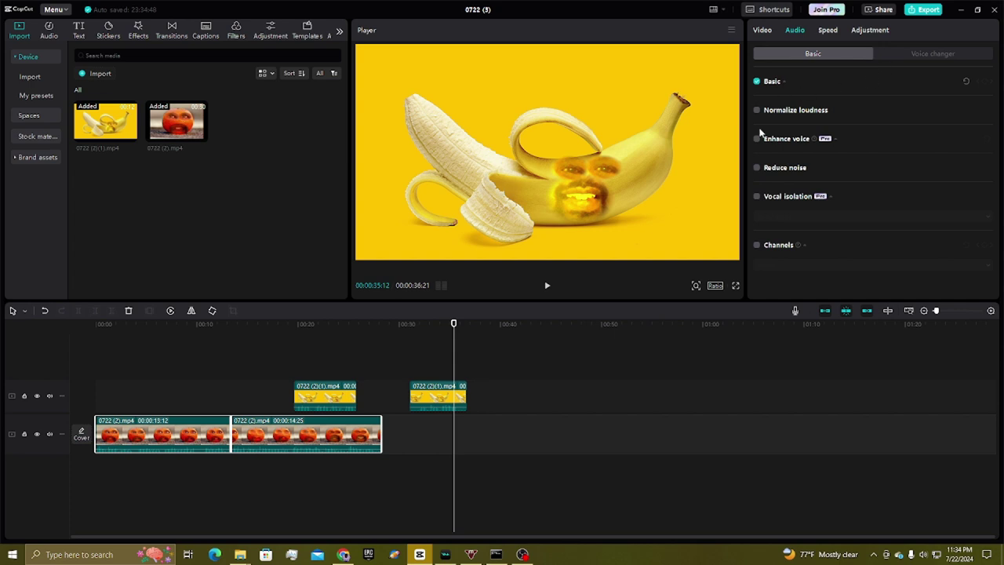
drag(453, 356, 216, 358)
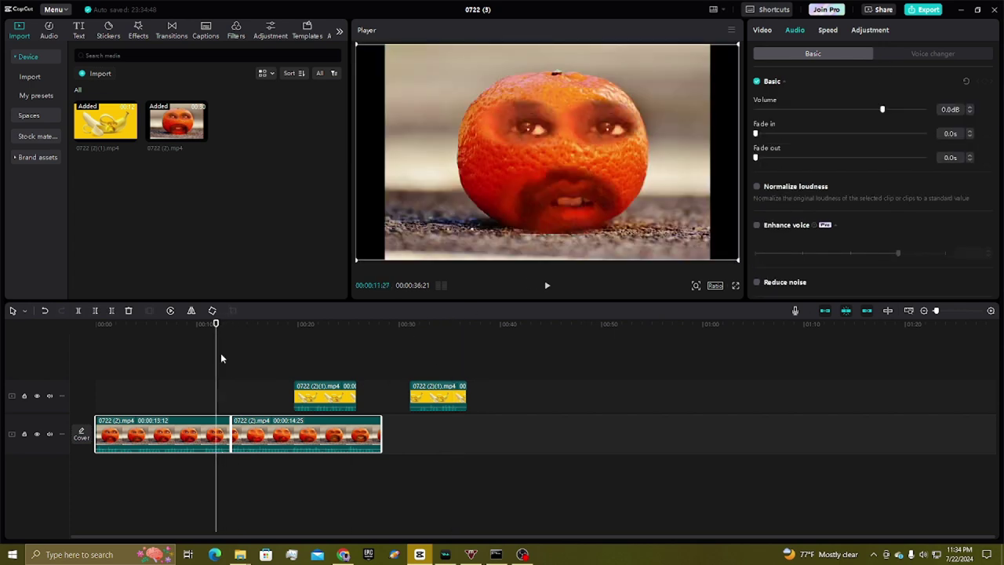
click(908, 51)
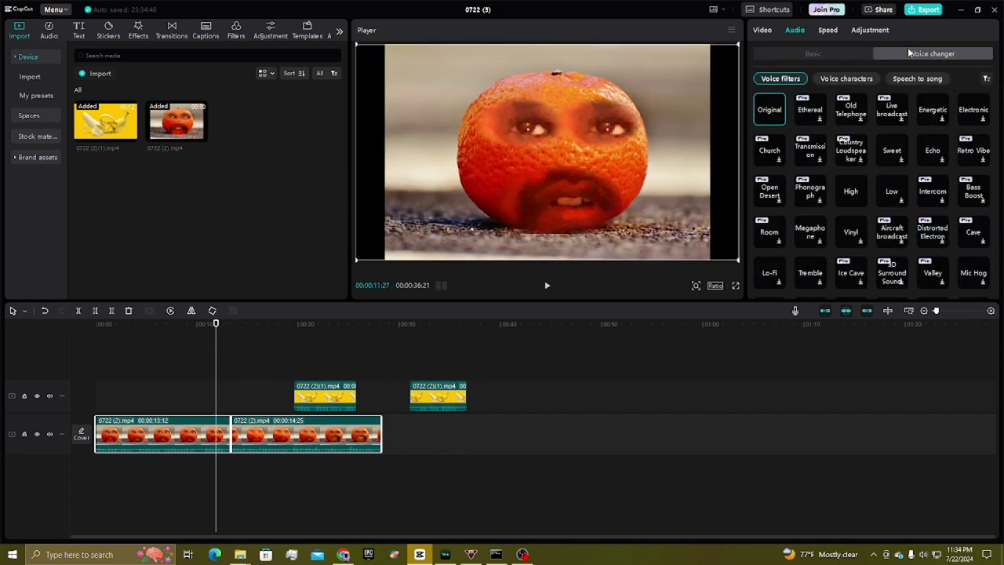
click(836, 57)
click(923, 52)
click(848, 197)
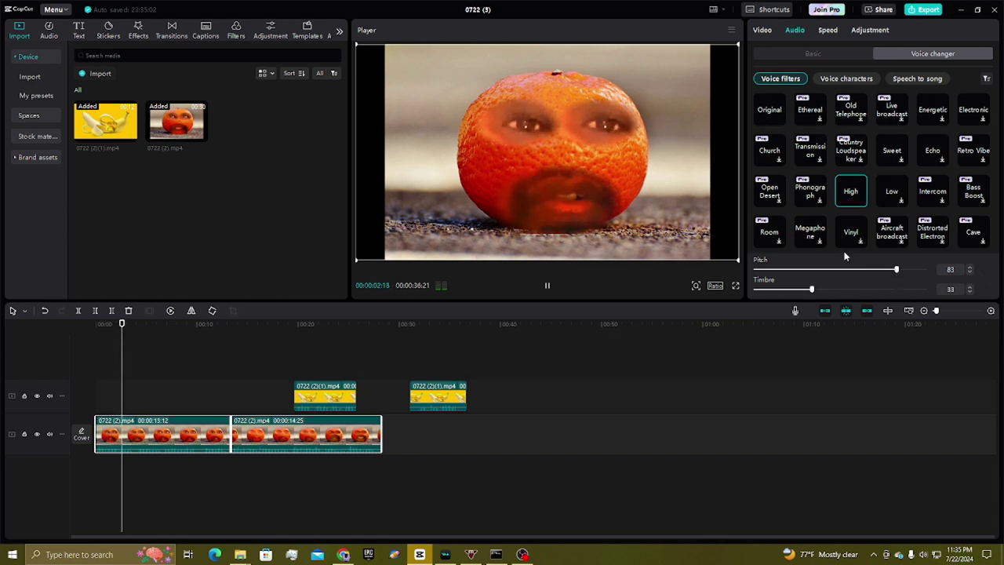
Try timbre values of 84, 44 and 0 for the High voice filter on both tangerine clips while listening to the playback
click(843, 81)
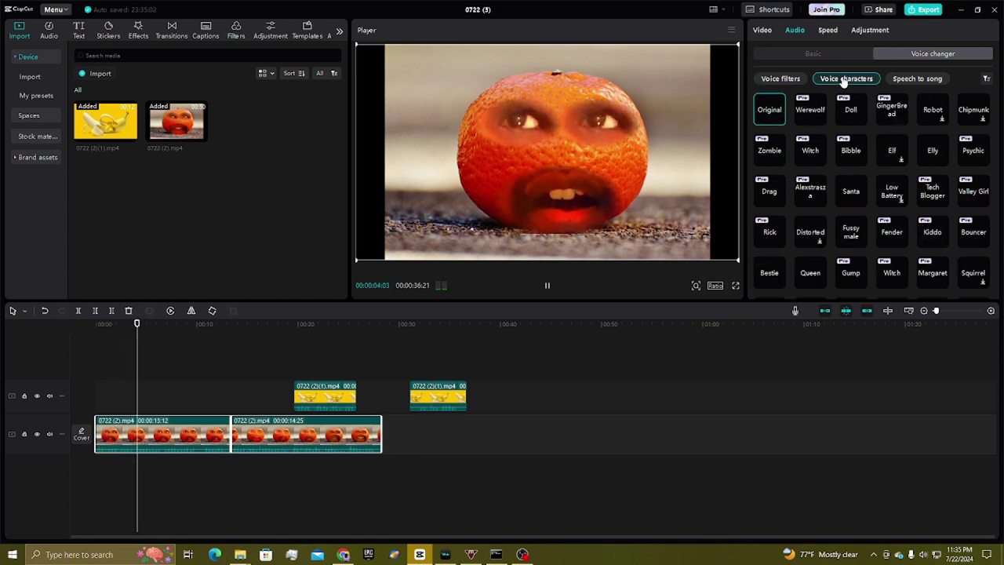
click(774, 80)
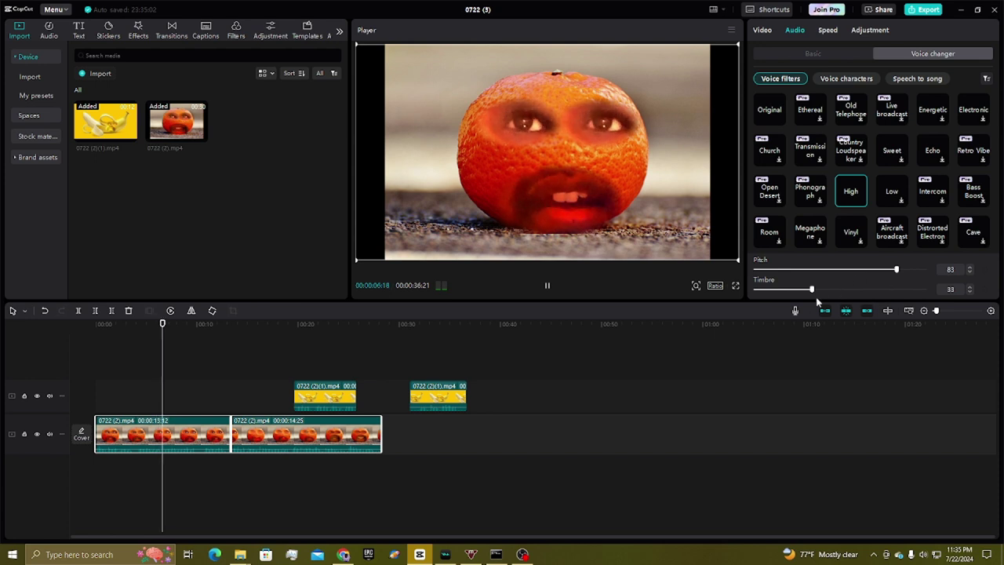
drag(877, 291, 896, 288)
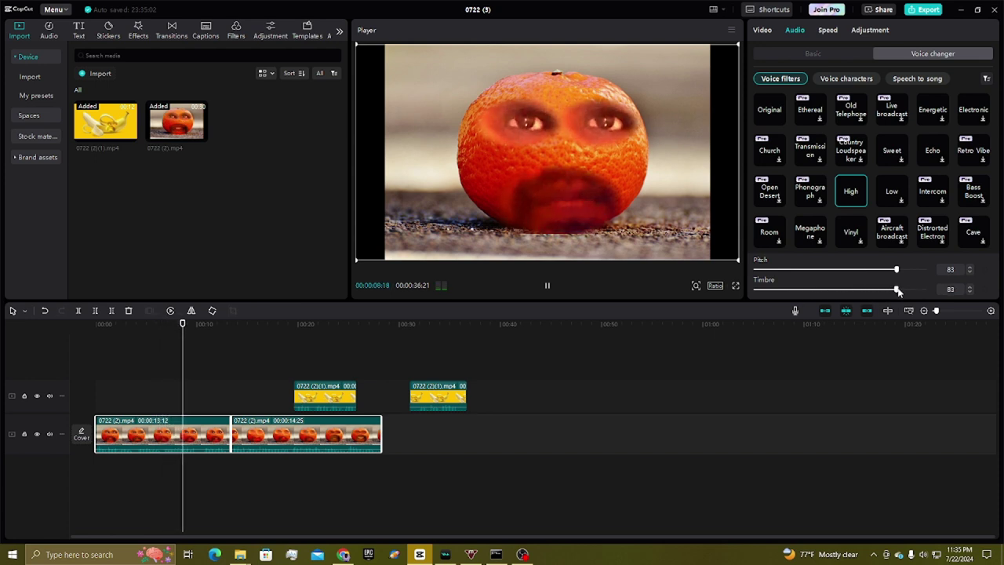
key(space)
click(547, 285)
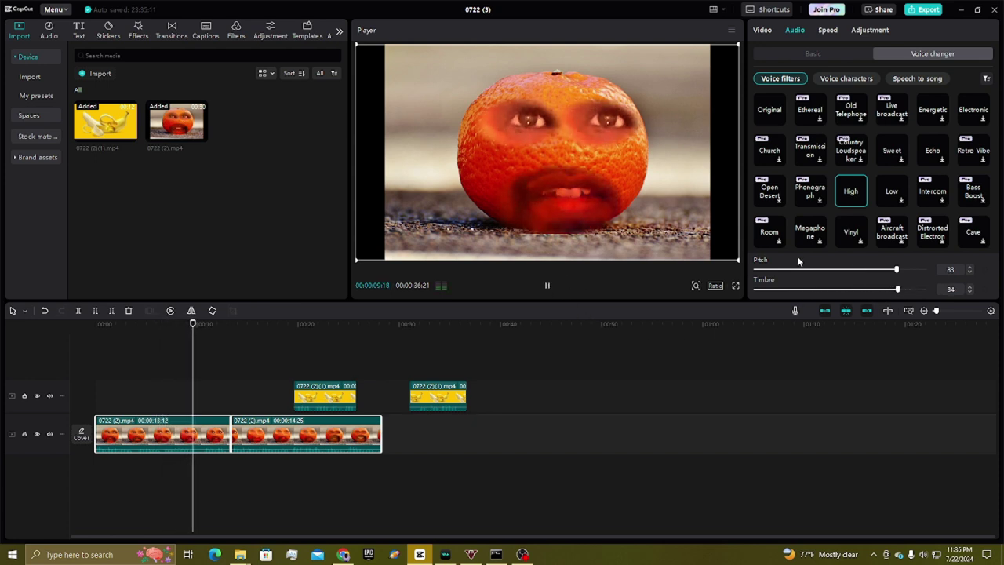
drag(899, 289, 830, 289)
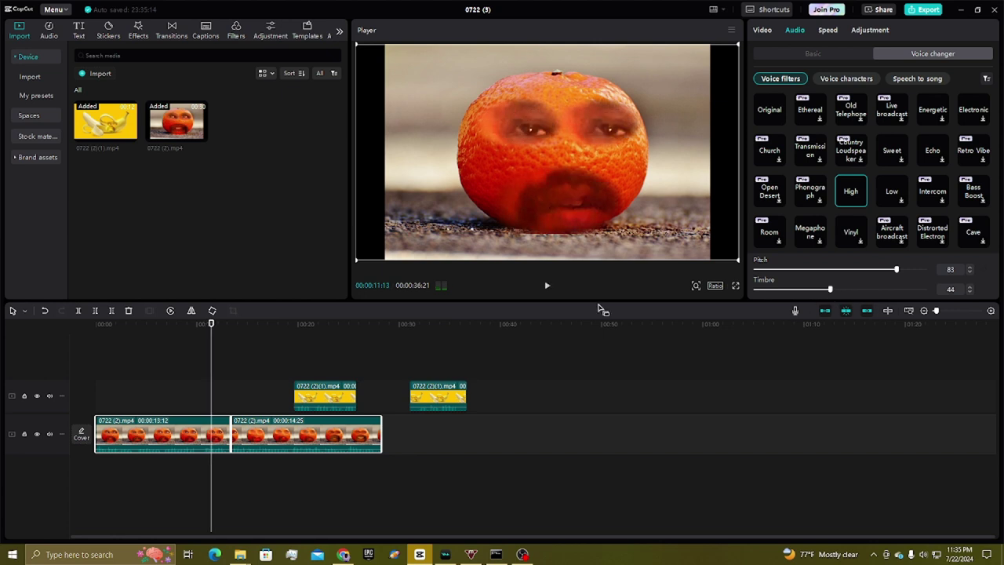
click(546, 287)
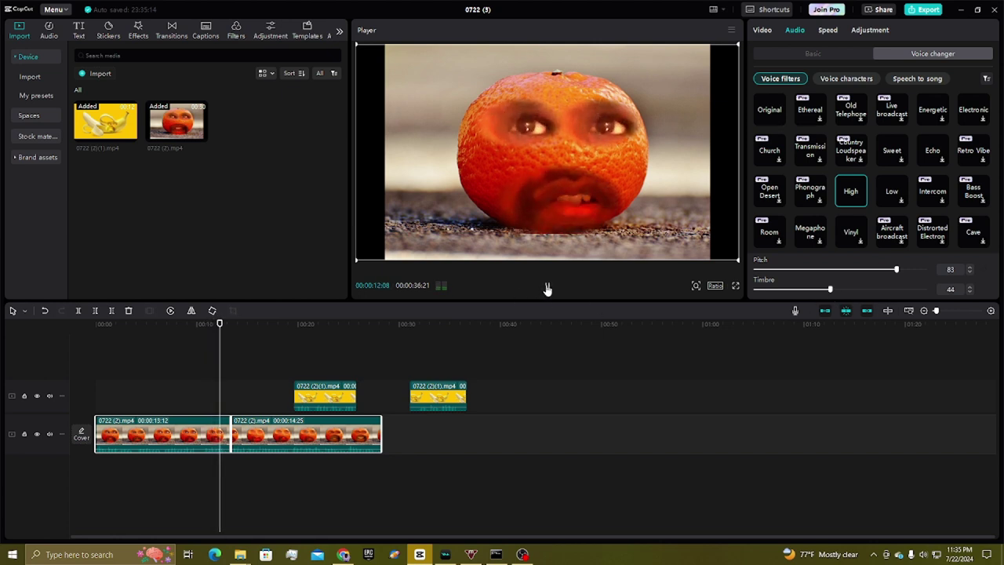
drag(829, 289, 745, 289)
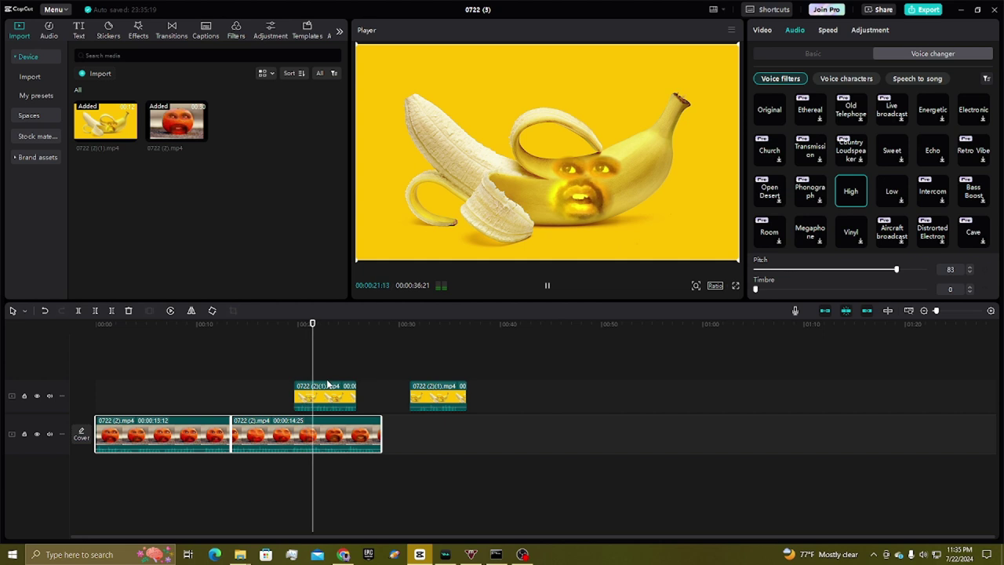
Raise the volume of both tangerine clips to 13.1 dB and play from about 00:00:17:05
click(812, 55)
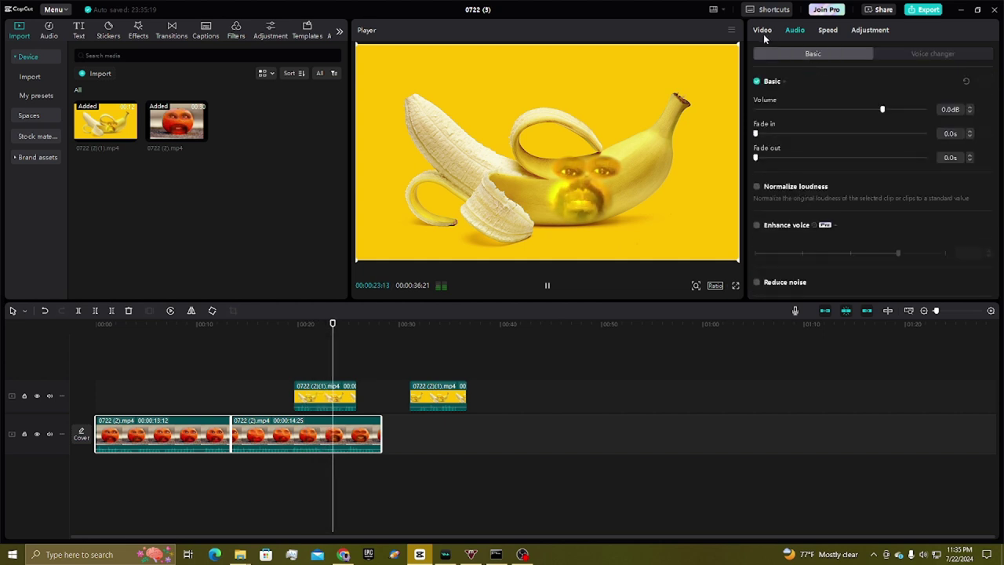
click(762, 32)
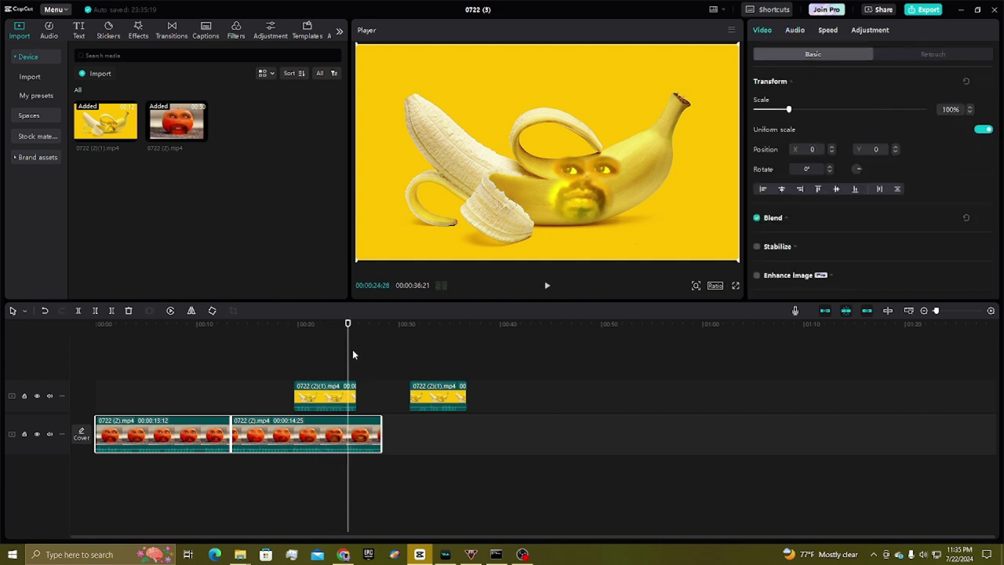
click(269, 363)
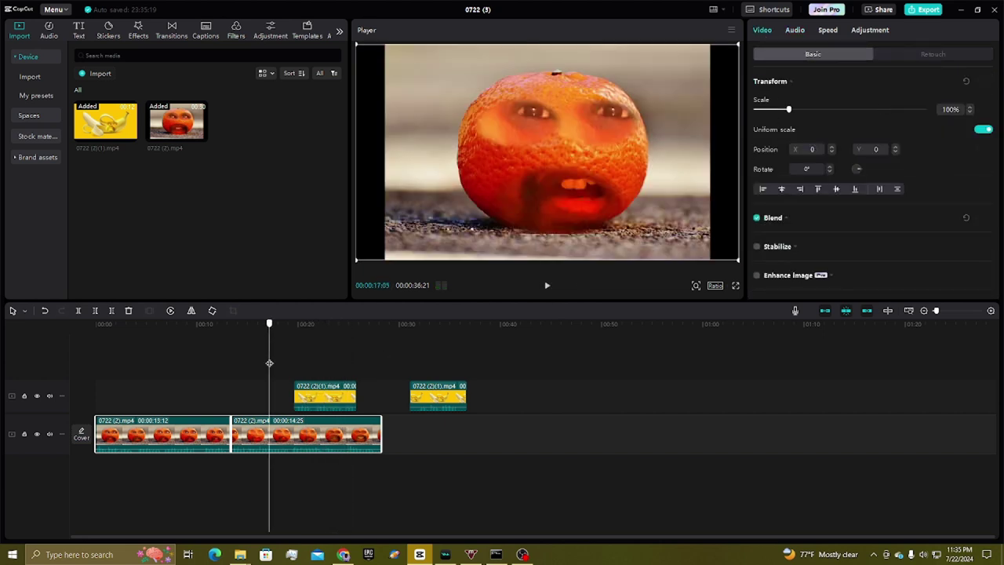
click(922, 56)
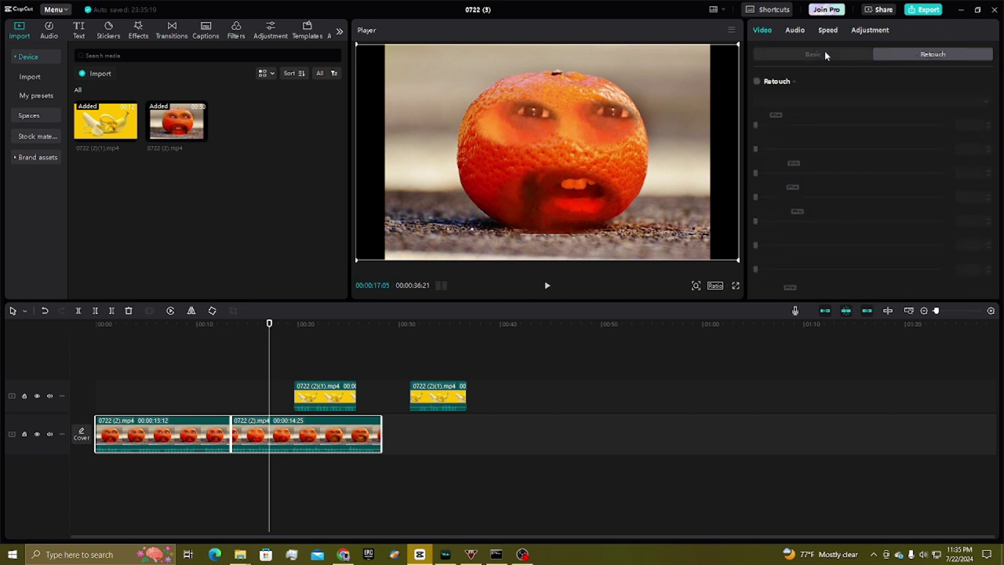
click(823, 54)
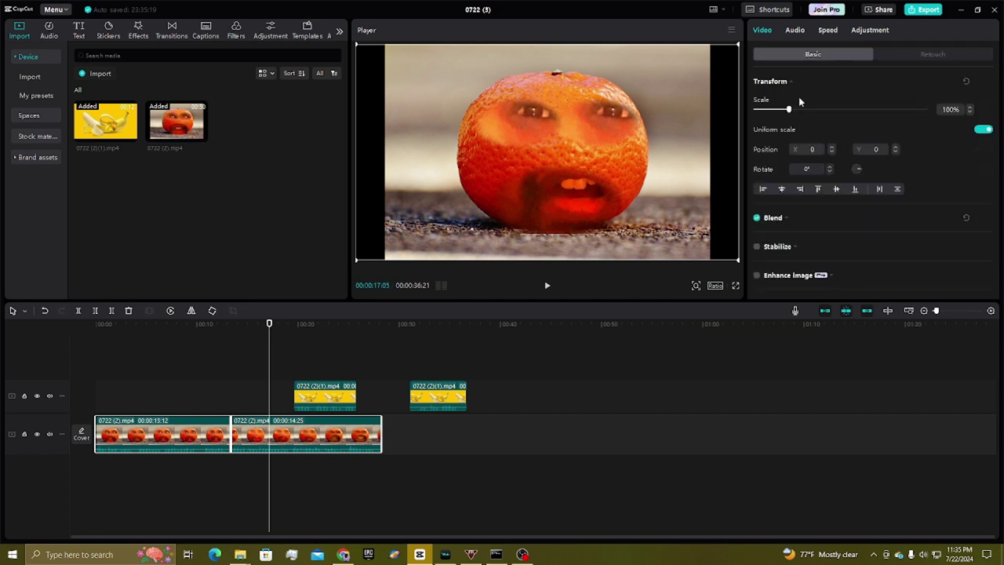
click(794, 31)
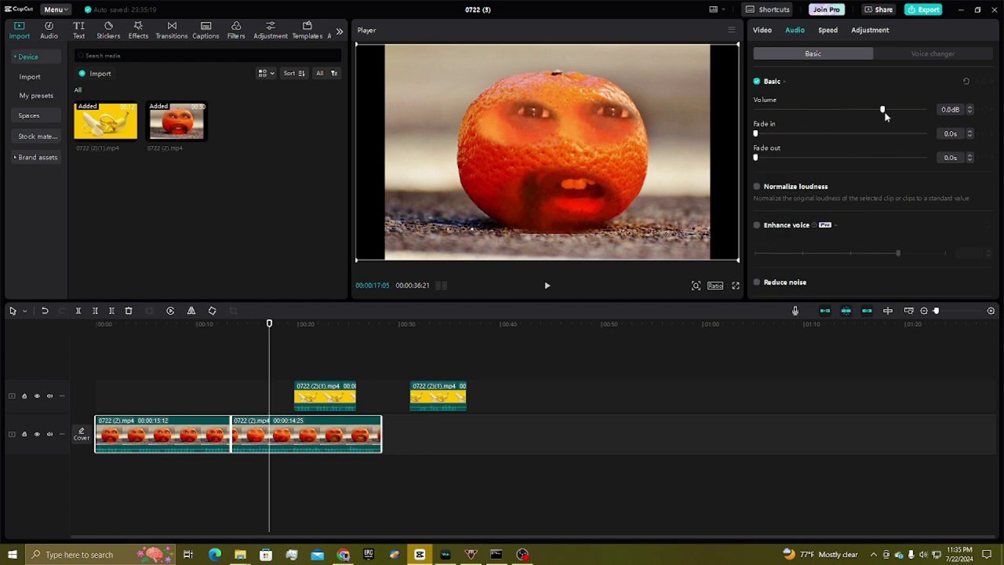
drag(887, 109, 910, 109)
click(552, 289)
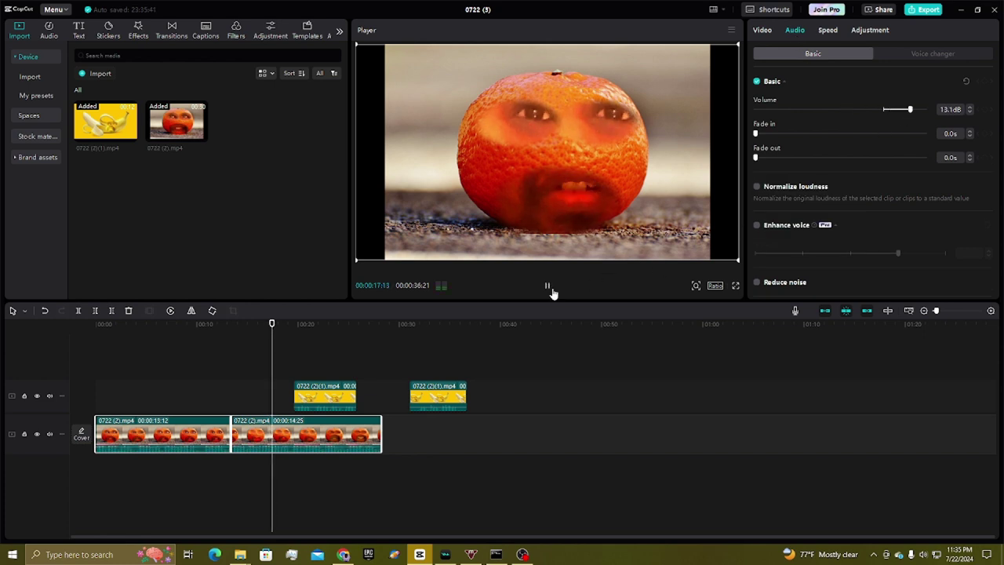
click(551, 289)
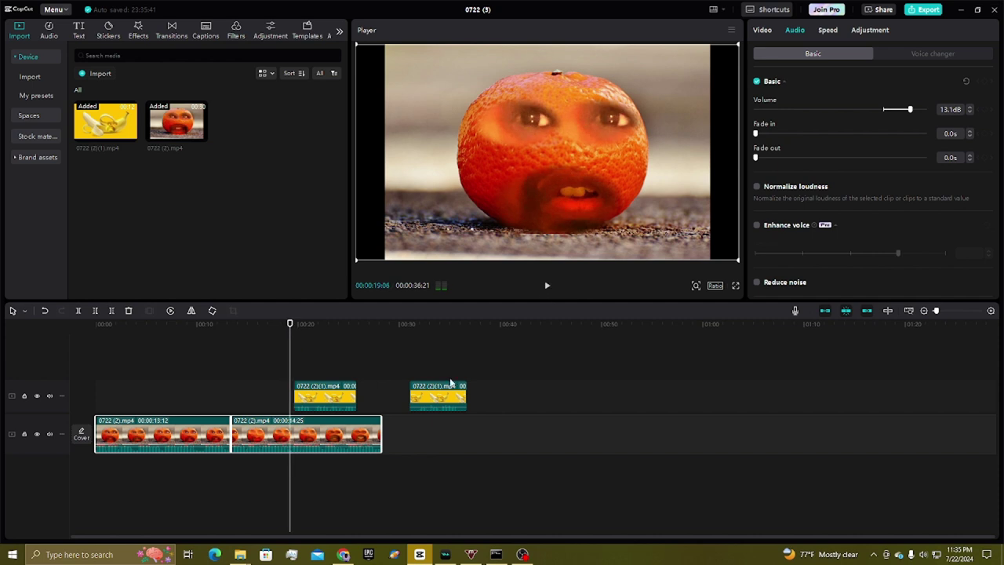
Set the High filter's pitch and timbre to 25 on both tangerine clips and play from about 00:00:12
click(272, 446)
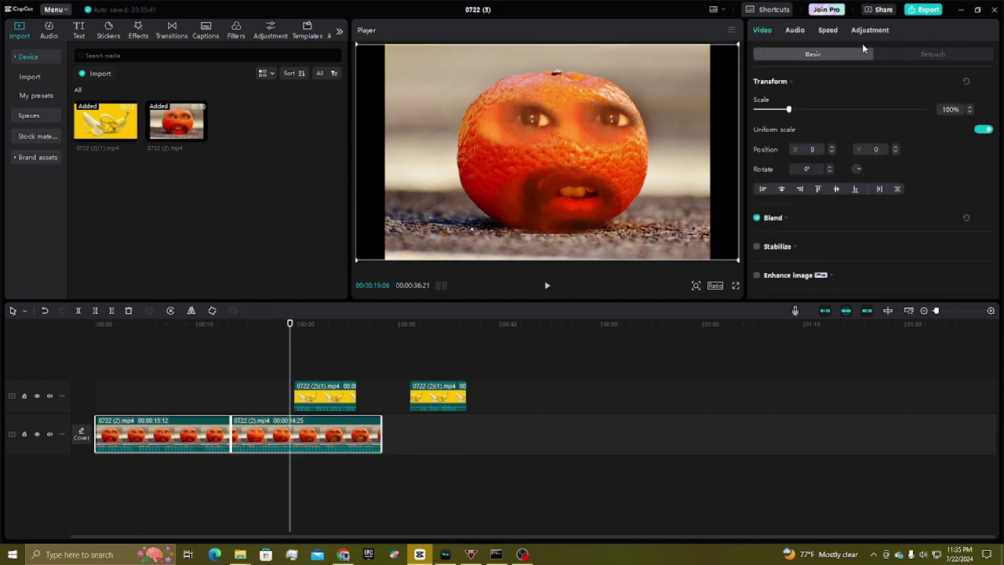
click(795, 31)
click(903, 55)
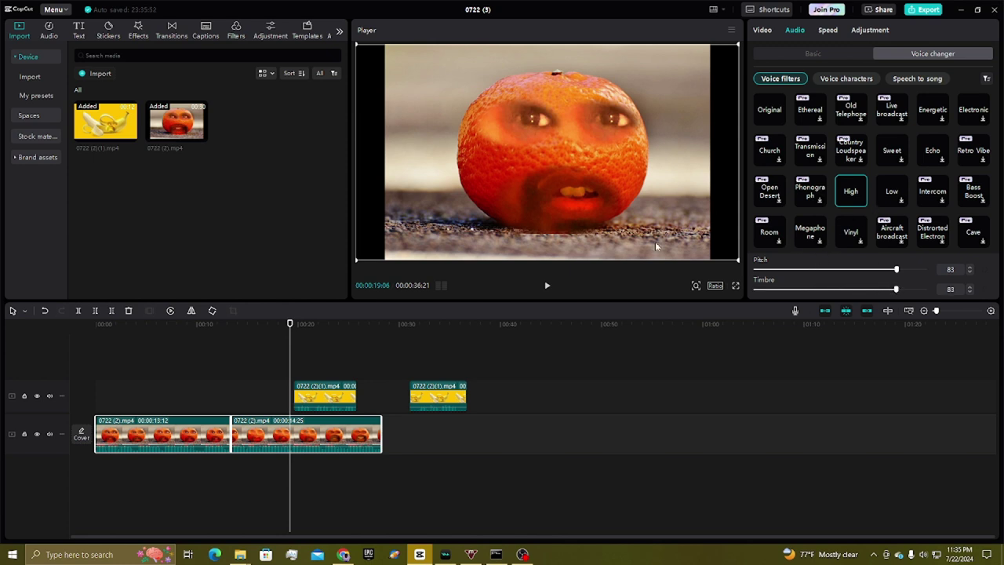
click(544, 287)
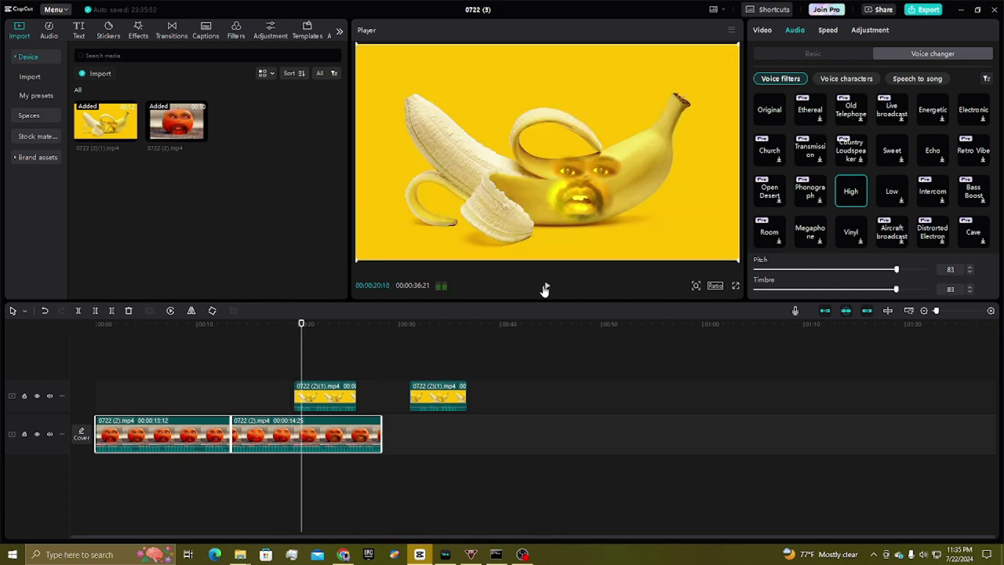
click(546, 287)
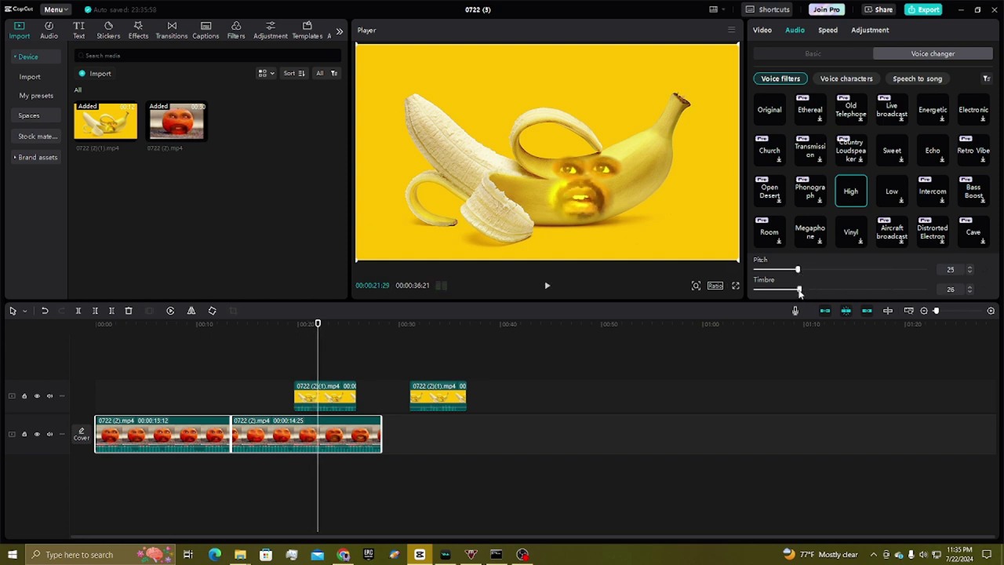
click(548, 287)
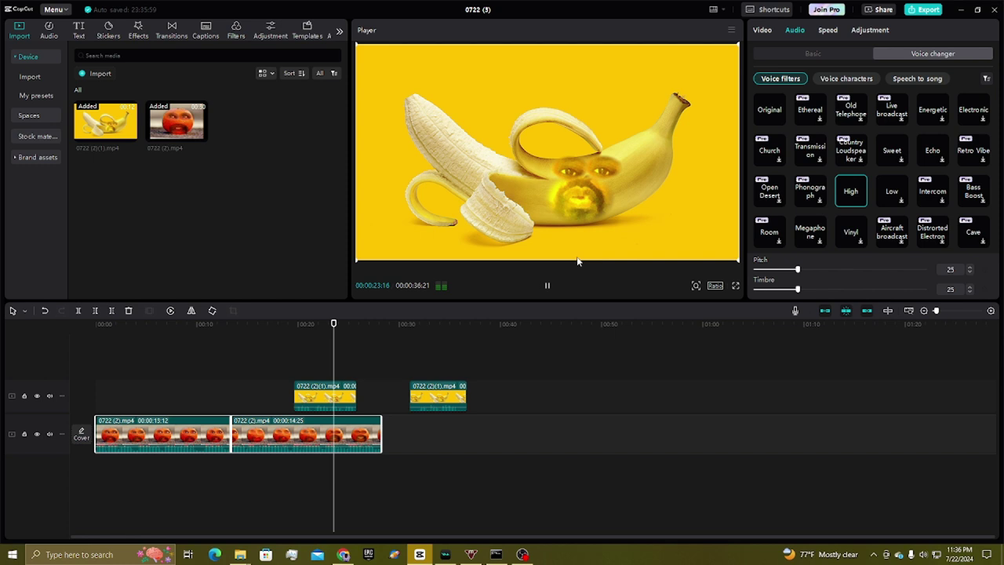
click(217, 364)
click(551, 286)
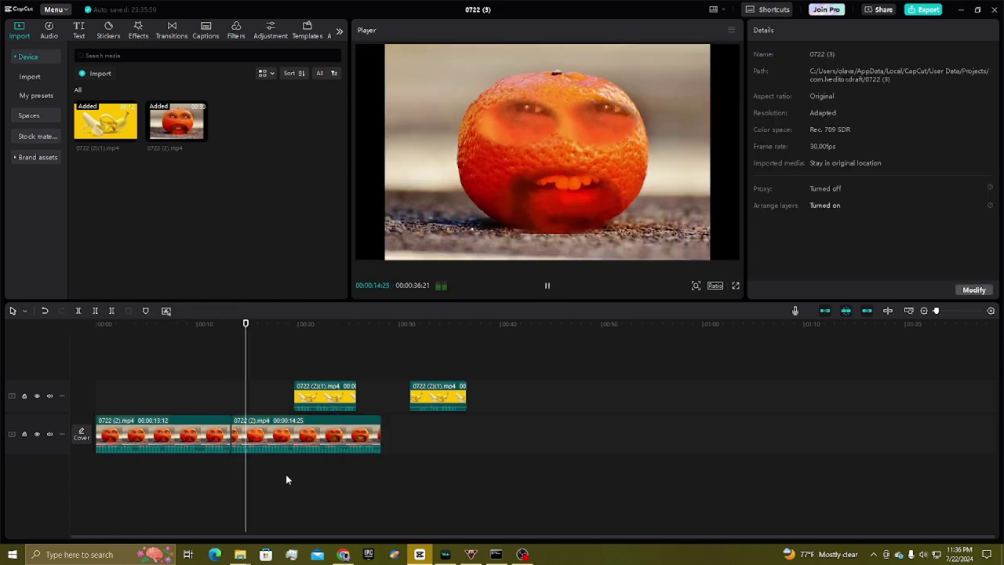
drag(289, 474, 167, 443)
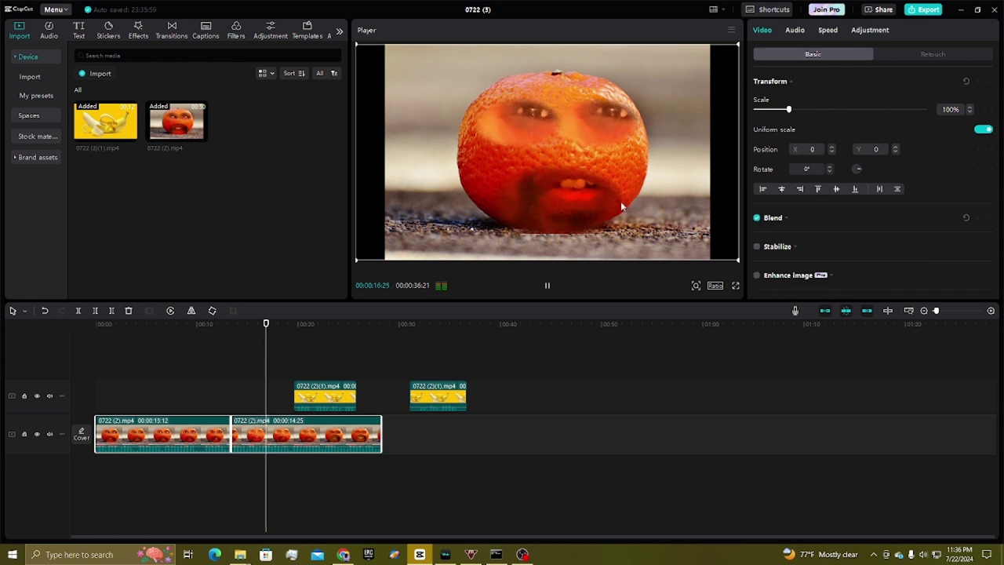
click(549, 290)
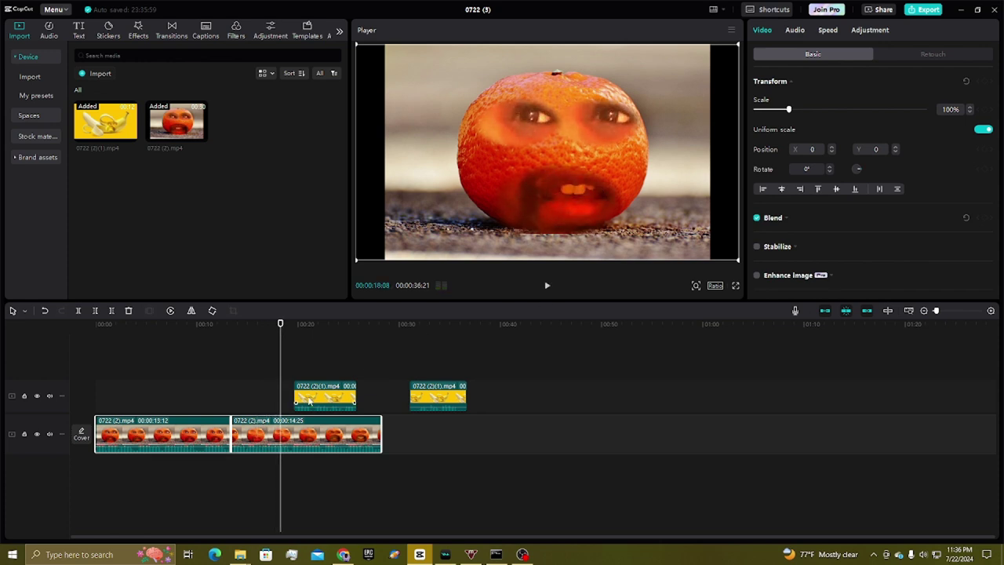
Move the first banana clip from the upper track into the main track, between the two tangerine clips
drag(311, 383, 257, 395)
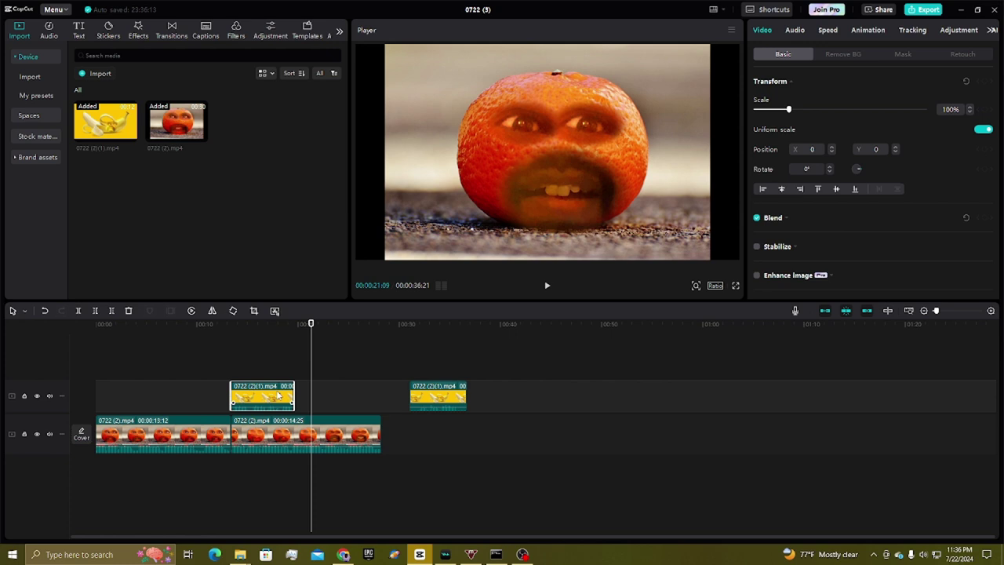
drag(278, 396, 266, 433)
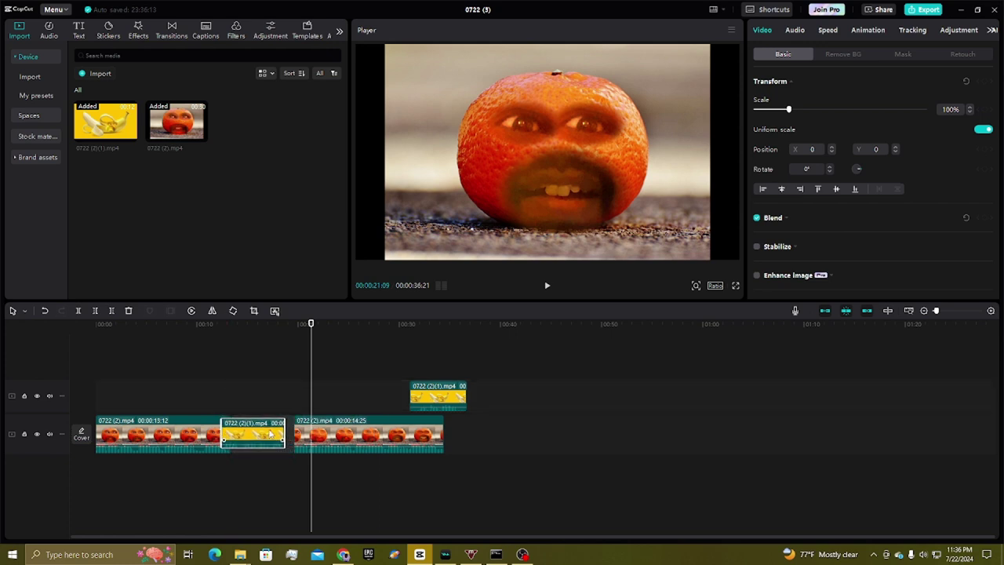
click(208, 410)
click(230, 398)
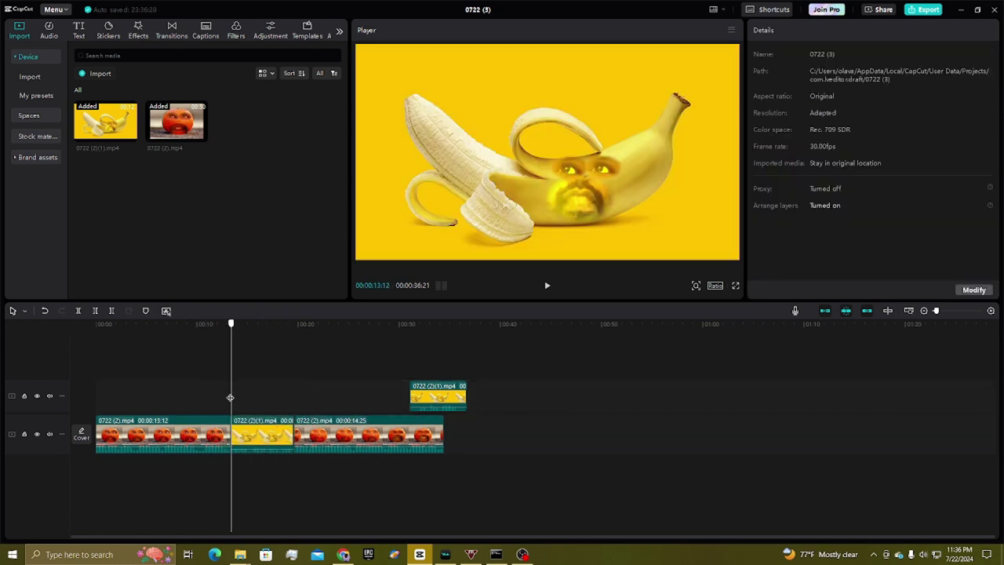
Check the end of the first tangerine clip around 00:00:12, and play the timeline from 00:00:25:28
click(212, 384)
drag(211, 384, 218, 383)
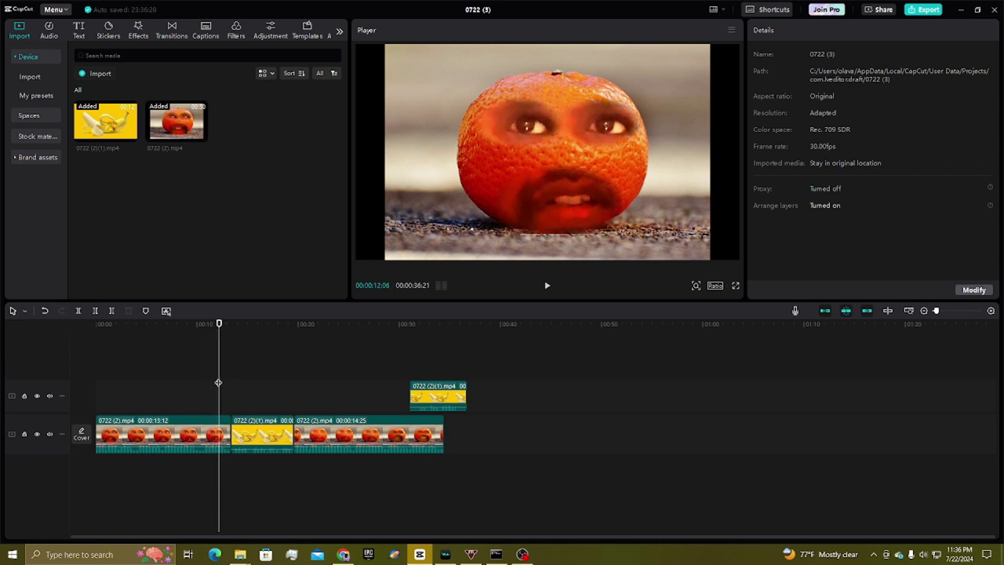
drag(218, 382, 358, 389)
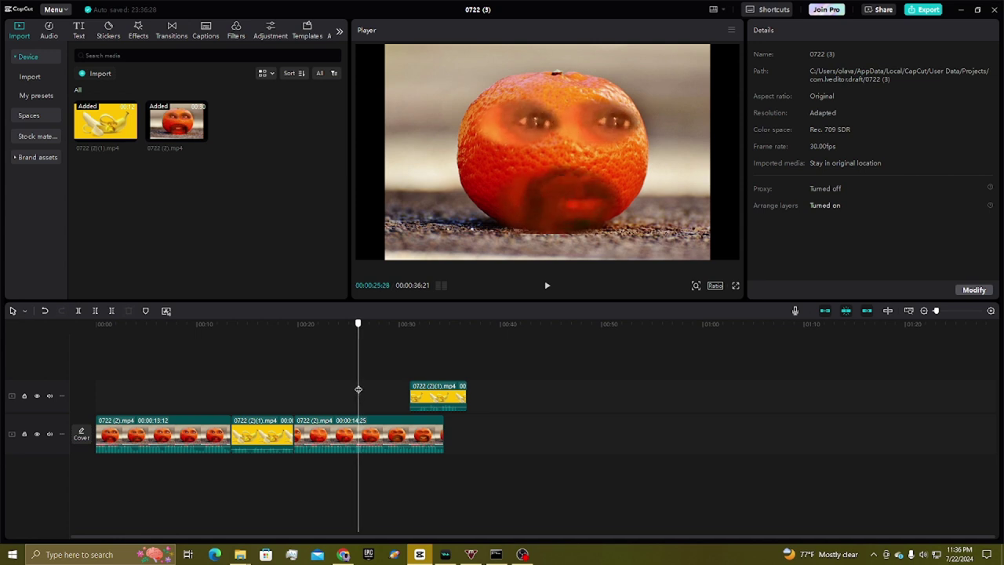
click(550, 288)
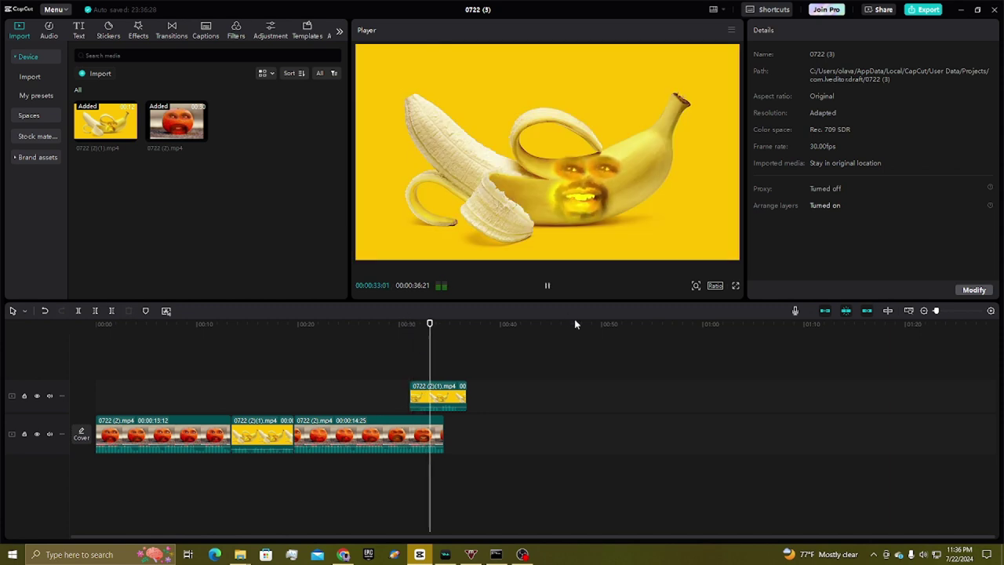
Set the volume of the second and first tangerine clips to 0 dB and play the opening section
click(427, 441)
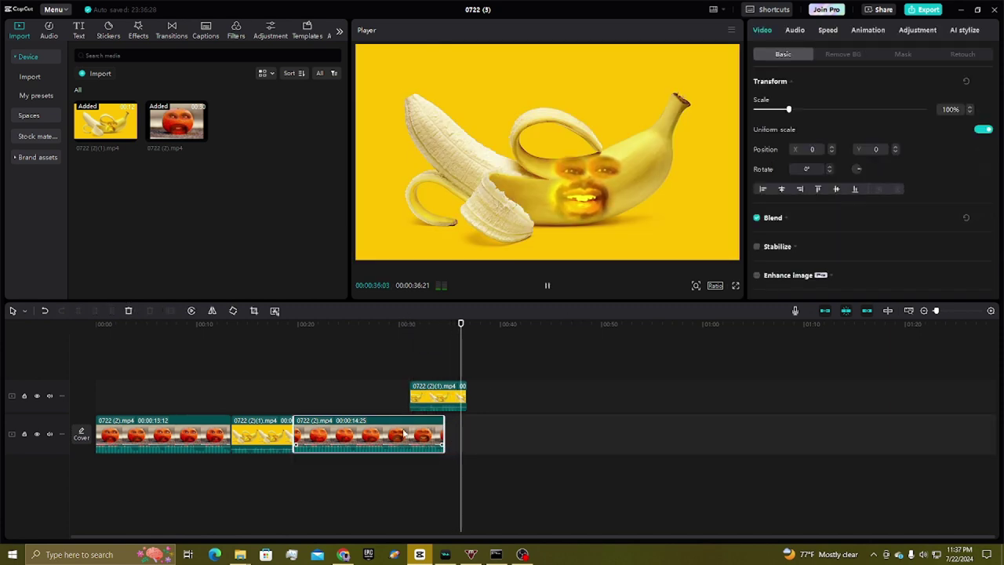
click(795, 30)
click(809, 54)
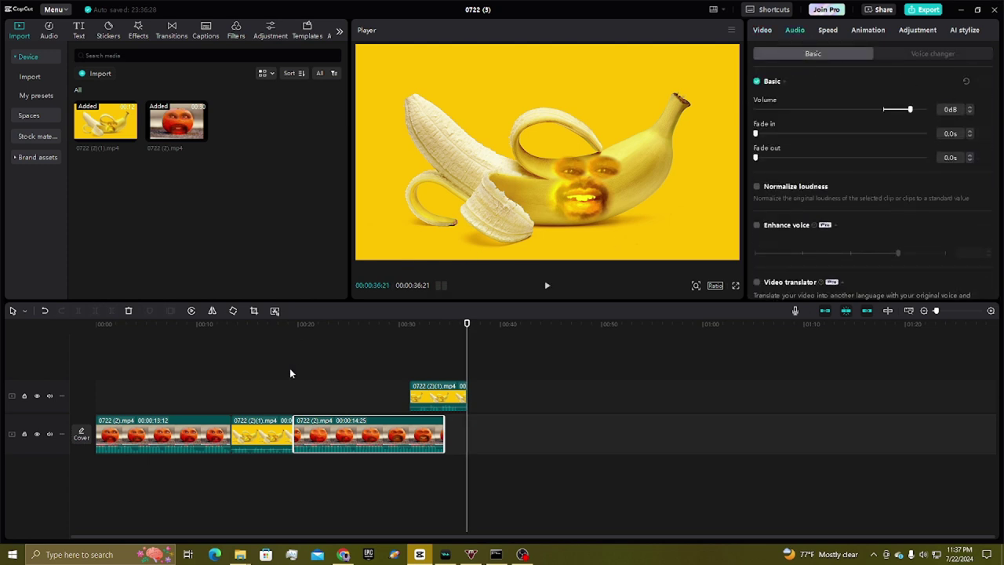
click(188, 440)
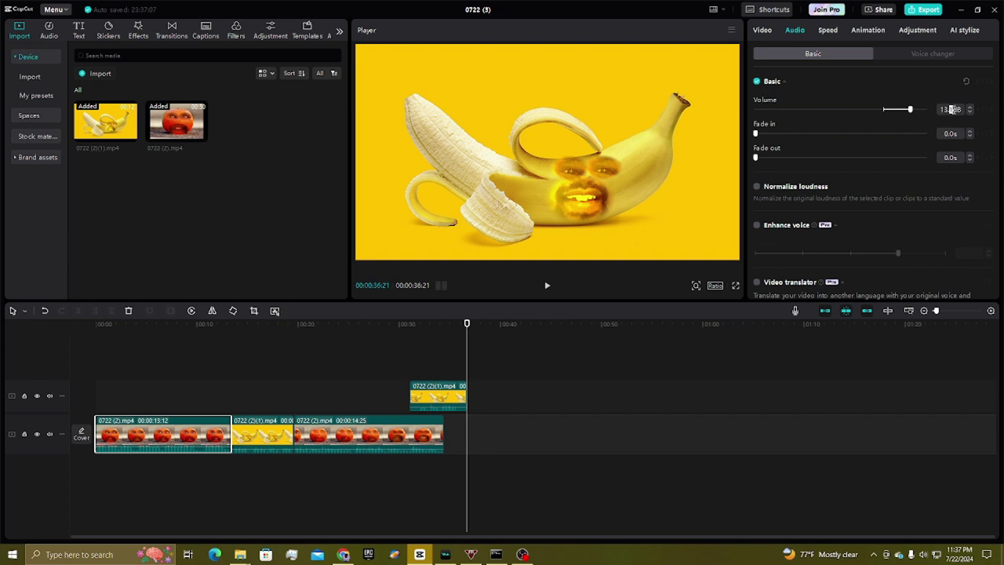
click(483, 331)
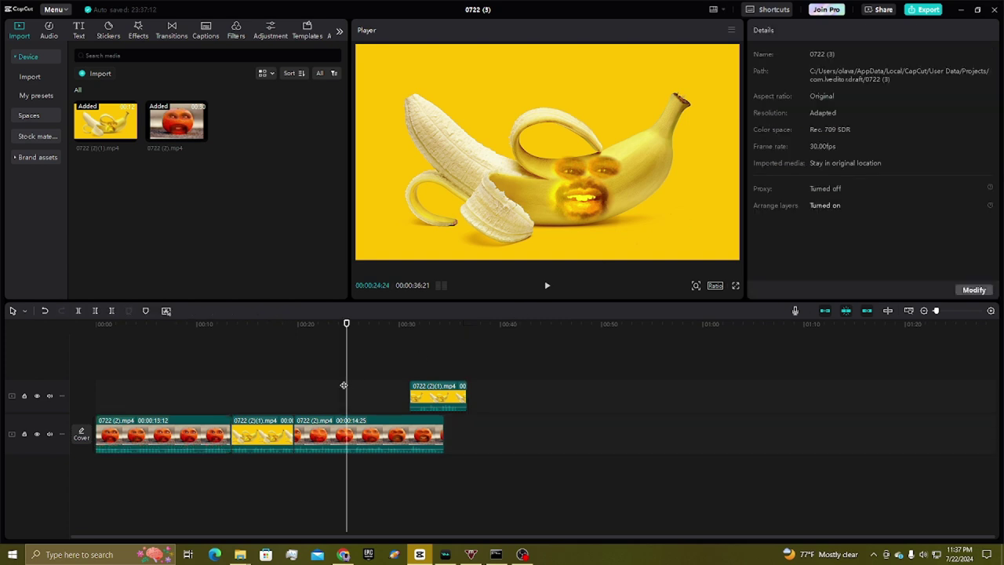
click(547, 285)
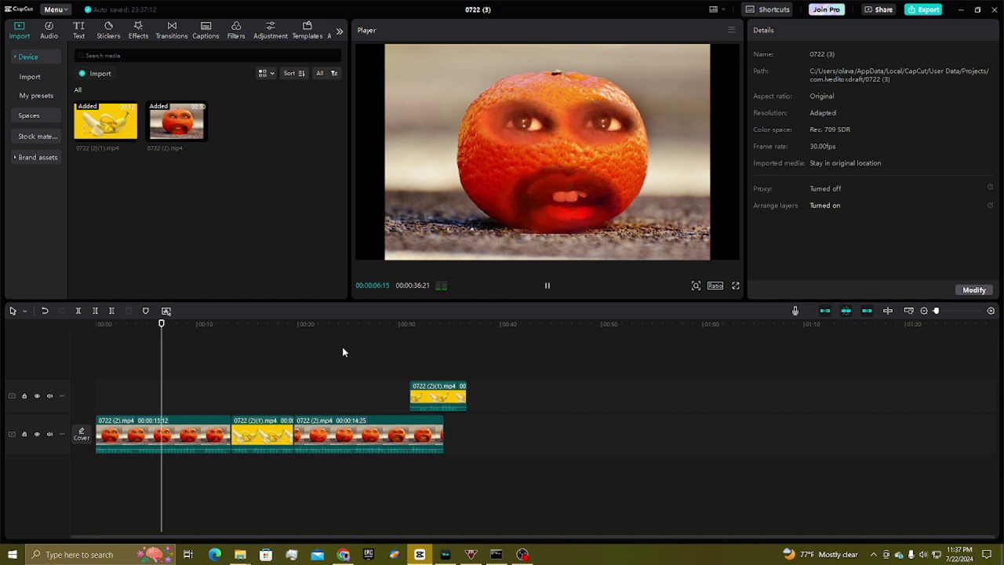
click(548, 287)
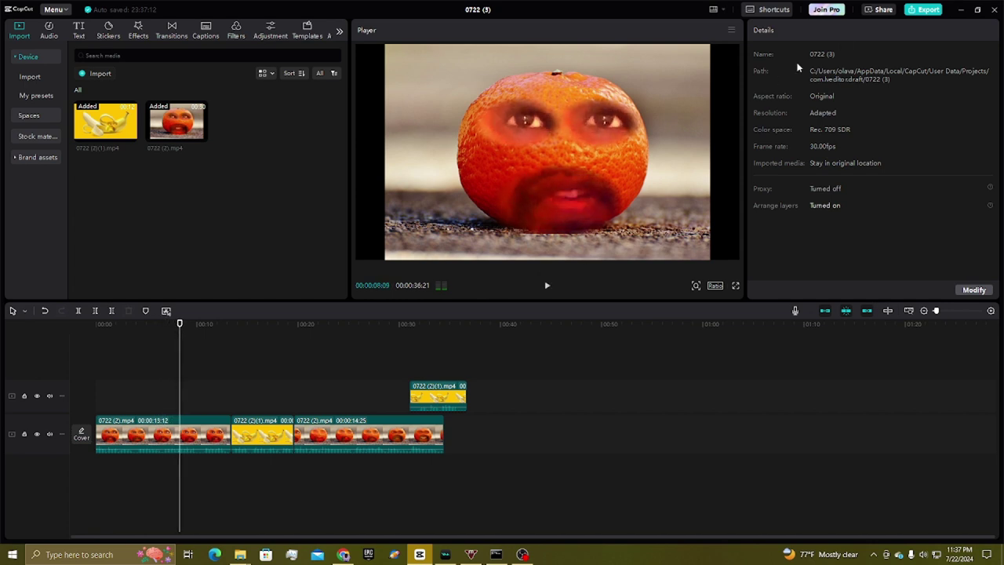
Export the video as 0722 (3) in 1080P, H.264, mp4 at 30fps and dismiss the sharing options
click(924, 9)
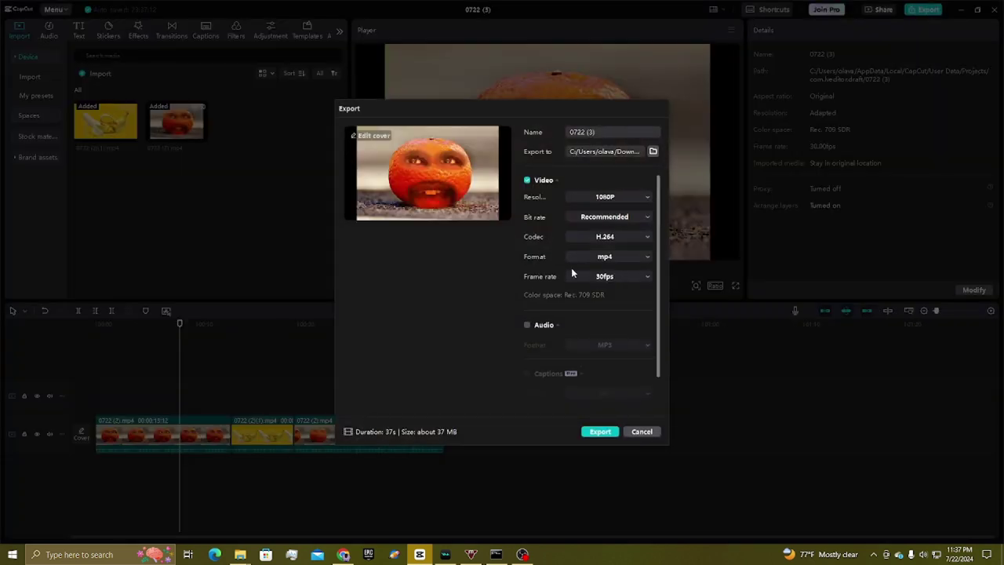
click(601, 433)
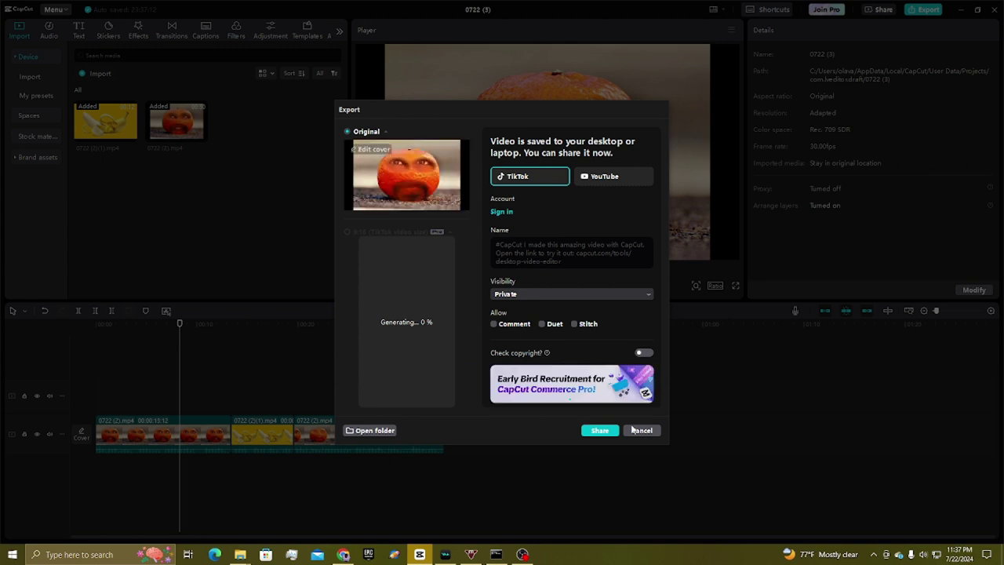
click(641, 430)
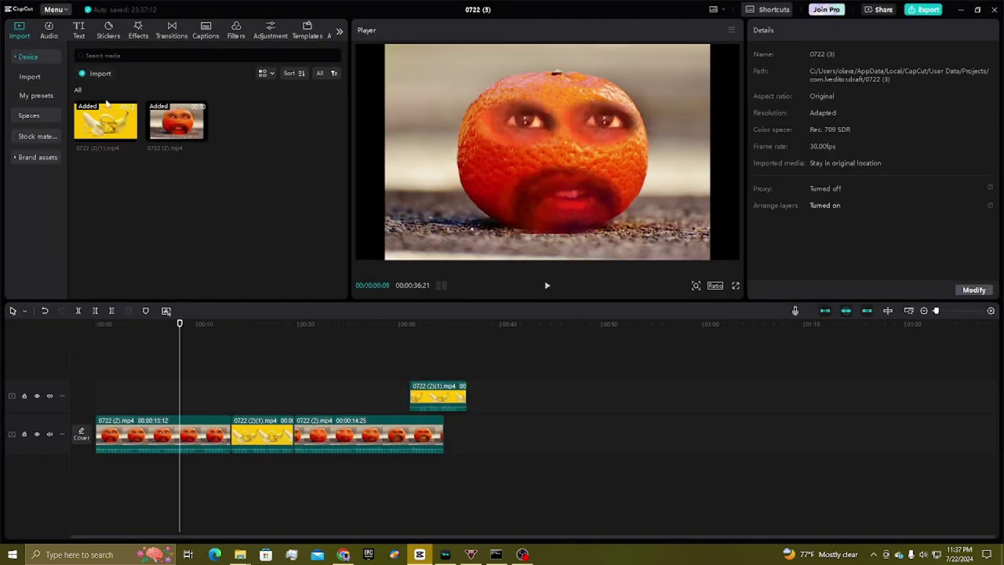
Switch to OBS and stop the screen recording
click(957, 10)
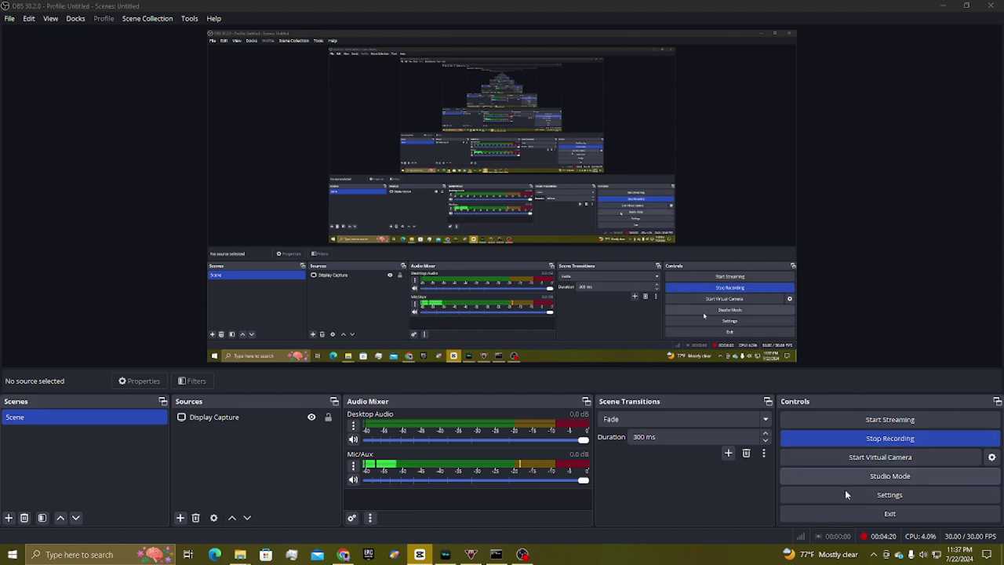
click(865, 438)
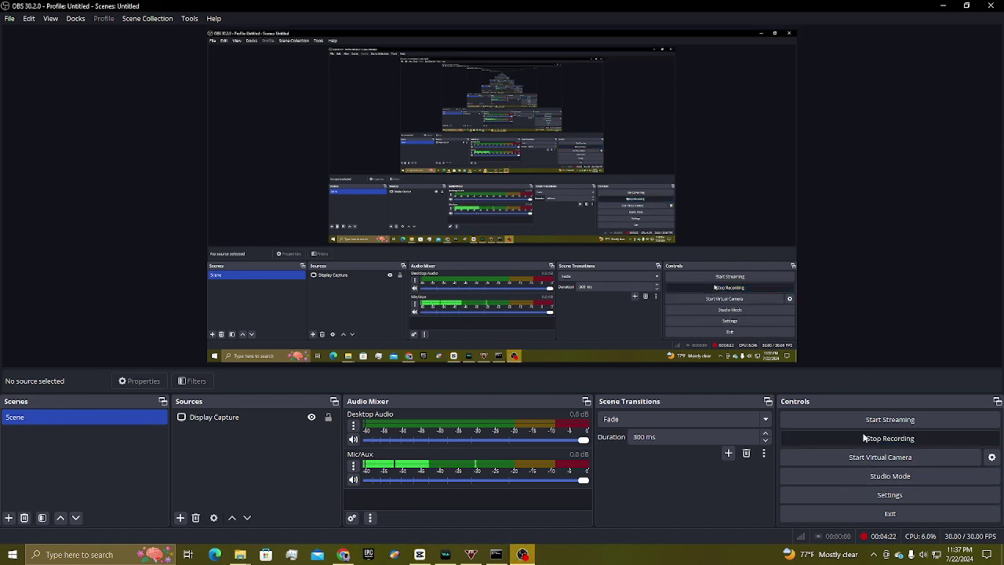